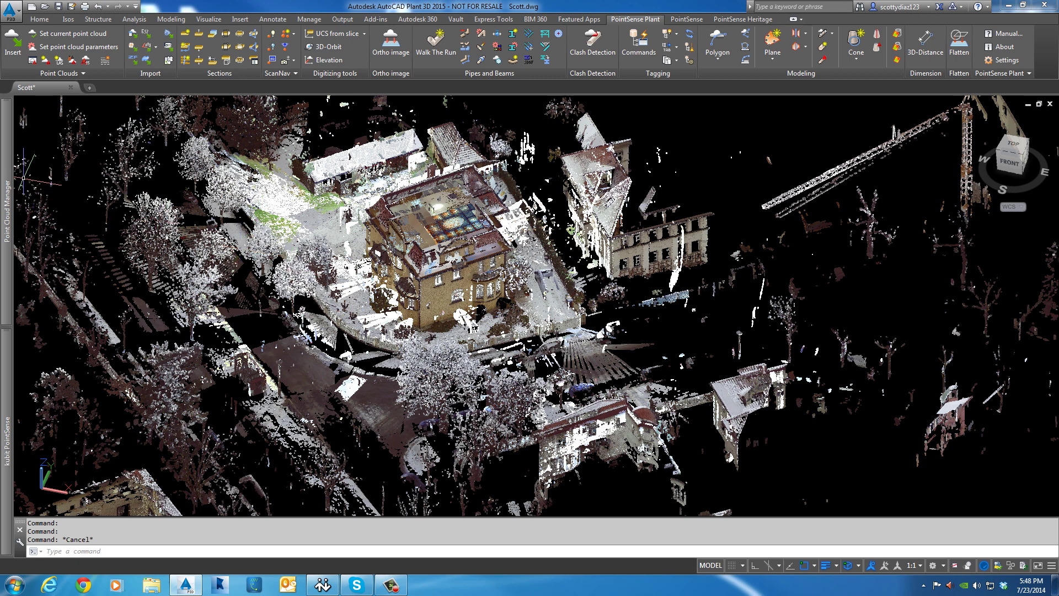
Step: Isolate the scan villa_fa_007 in the Point Cloud Manager and navigate to its scan view
{"action": "mouse_move", "coordinate": [13, 161]}
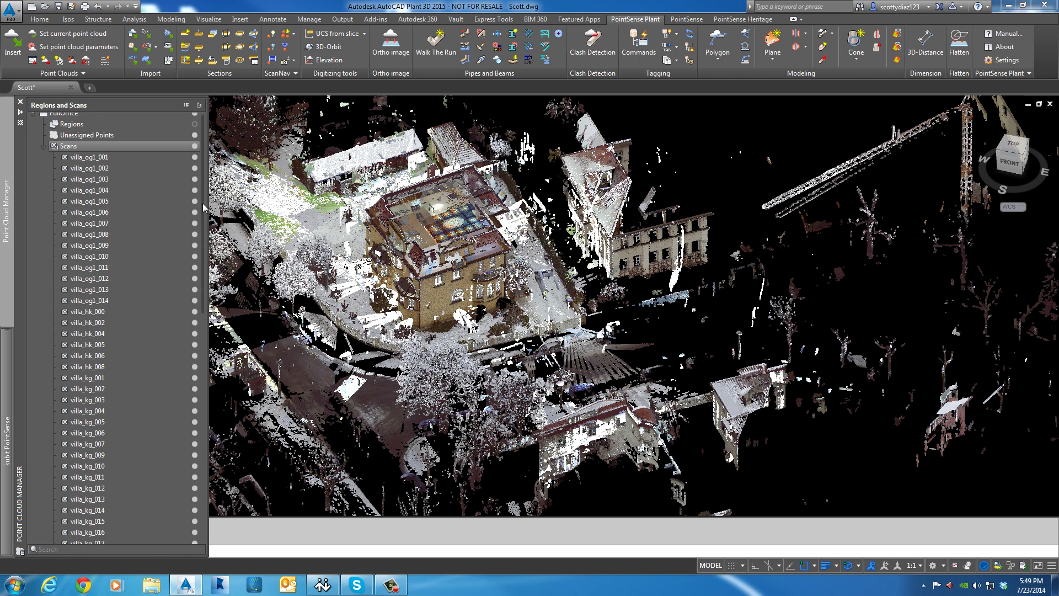
{"action": "scroll", "coordinate": [205, 255], "scroll_direction": "down", "scroll_amount": 3}
{"action": "scroll", "coordinate": [206, 255], "scroll_direction": "down", "scroll_amount": 10}
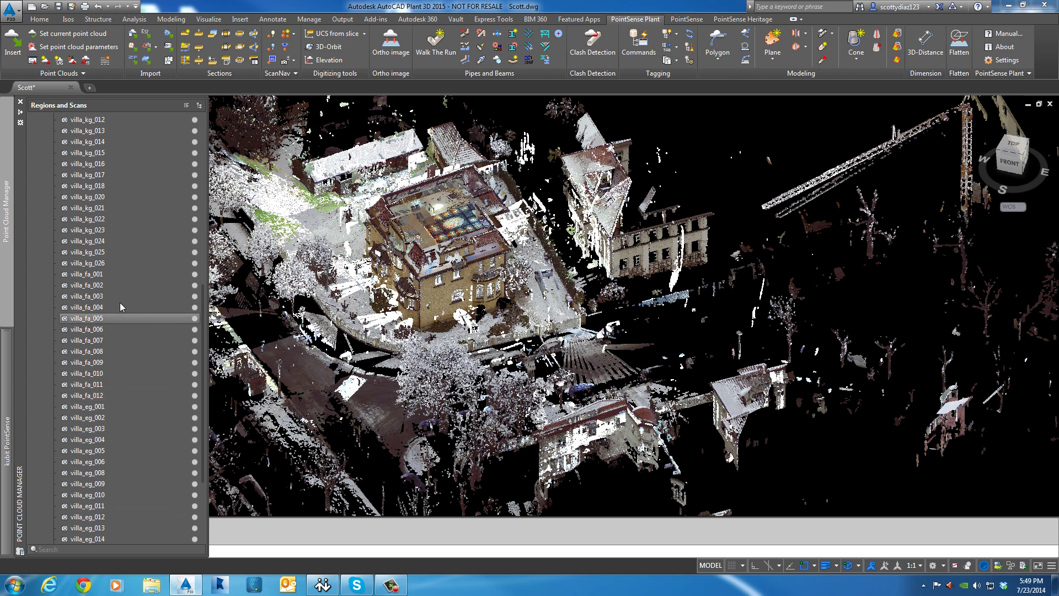
{"action": "right_click", "coordinate": [119, 341]}
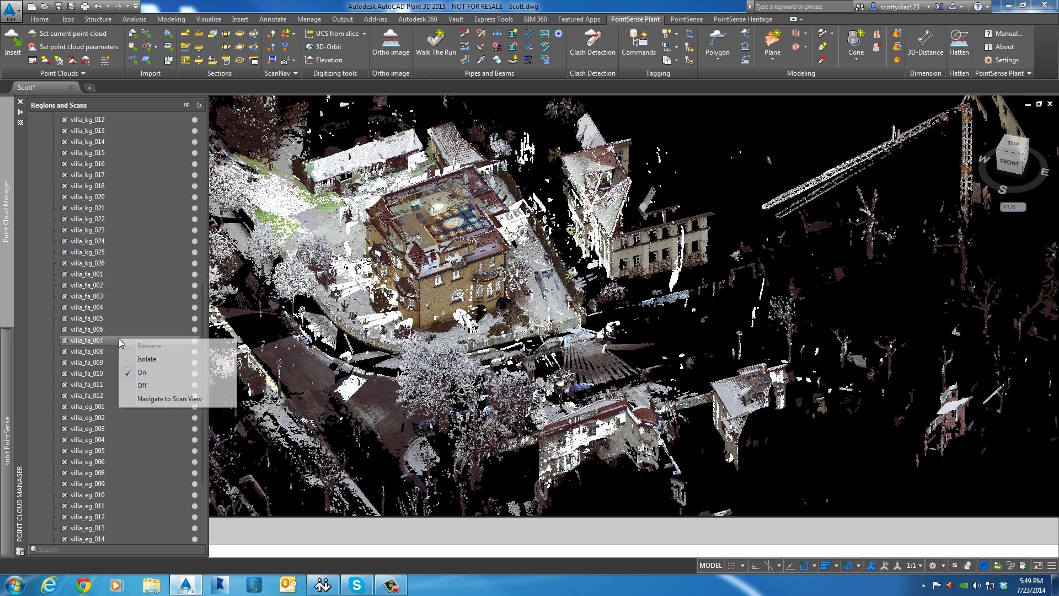
{"action": "left_click", "coordinate": [147, 358]}
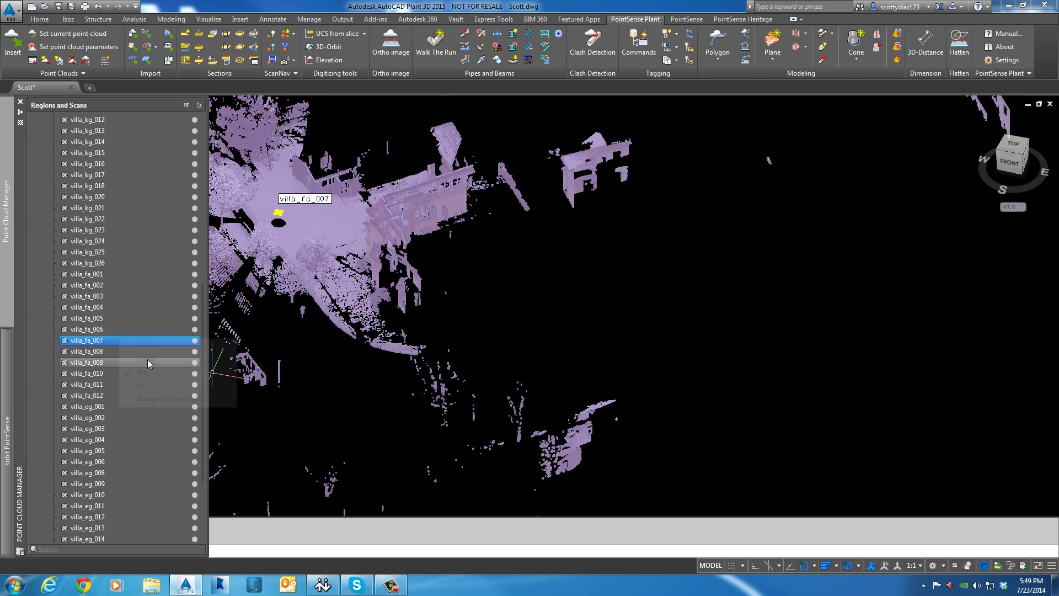
{"action": "right_click", "coordinate": [121, 339]}
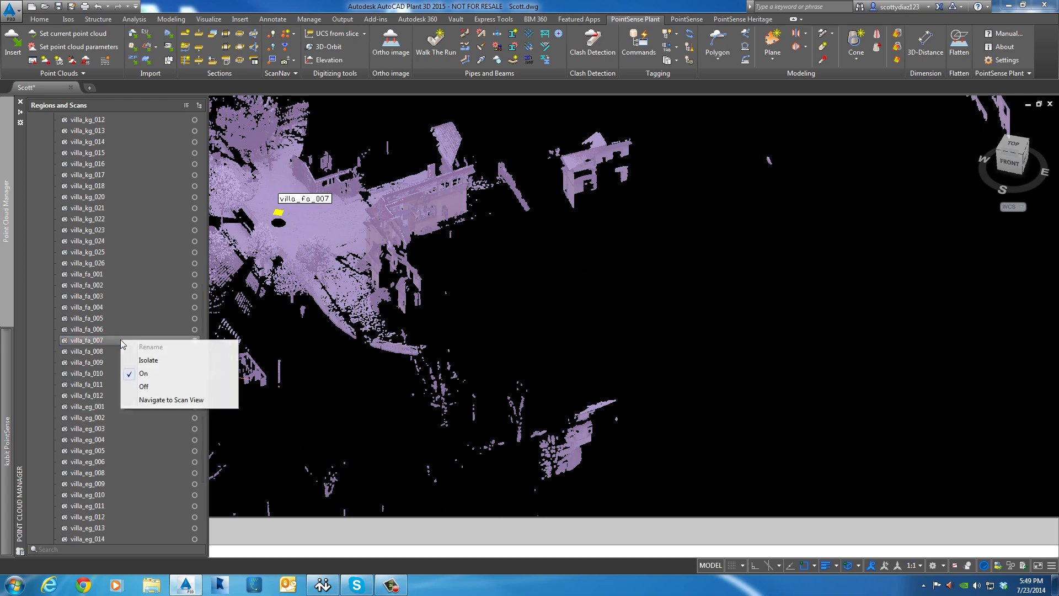
{"action": "left_click", "coordinate": [172, 399]}
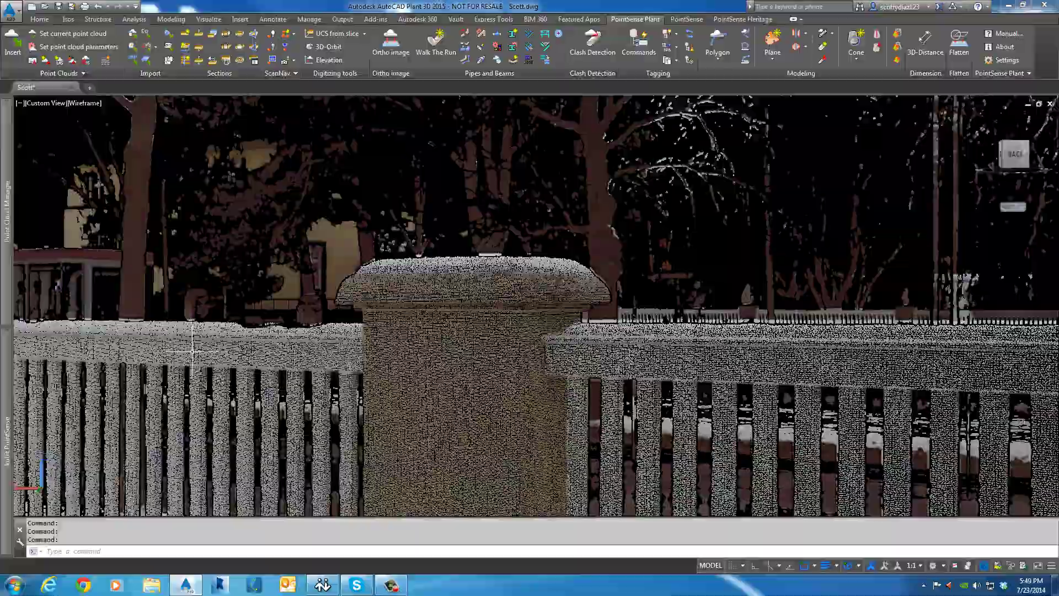
Step: Examine the fence, shed and surrounding trees from around the villa_fa_007 scan position
{"action": "middle_click_drag", "start_coordinate": [190, 348], "coordinate": [246, 336], "text": "shift"}
{"action": "key", "text": "Escape"}
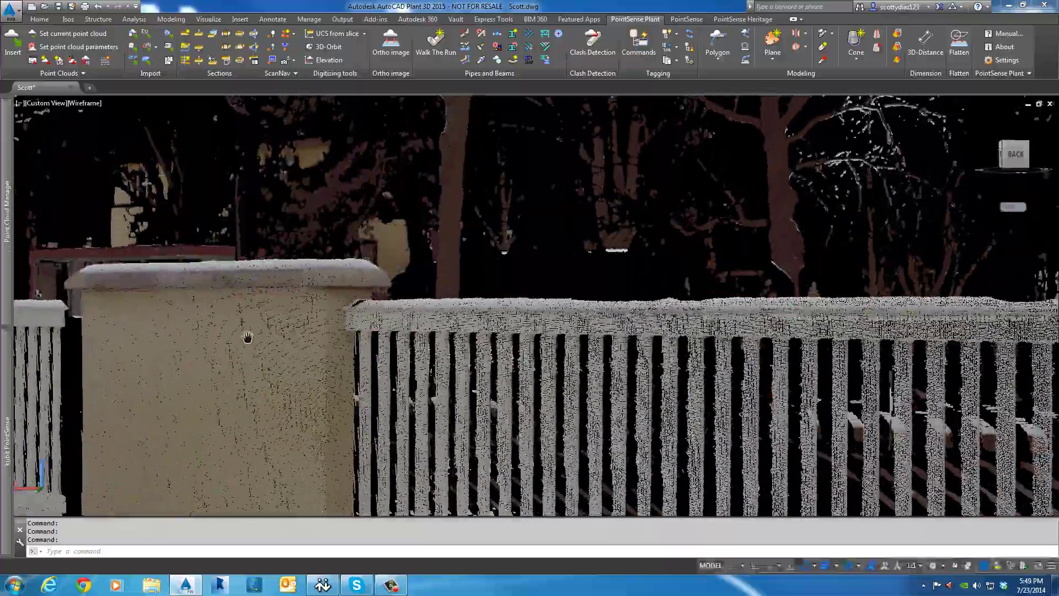
{"action": "middle_click_drag", "start_coordinate": [554, 317], "coordinate": [511, 315], "text": "shift"}
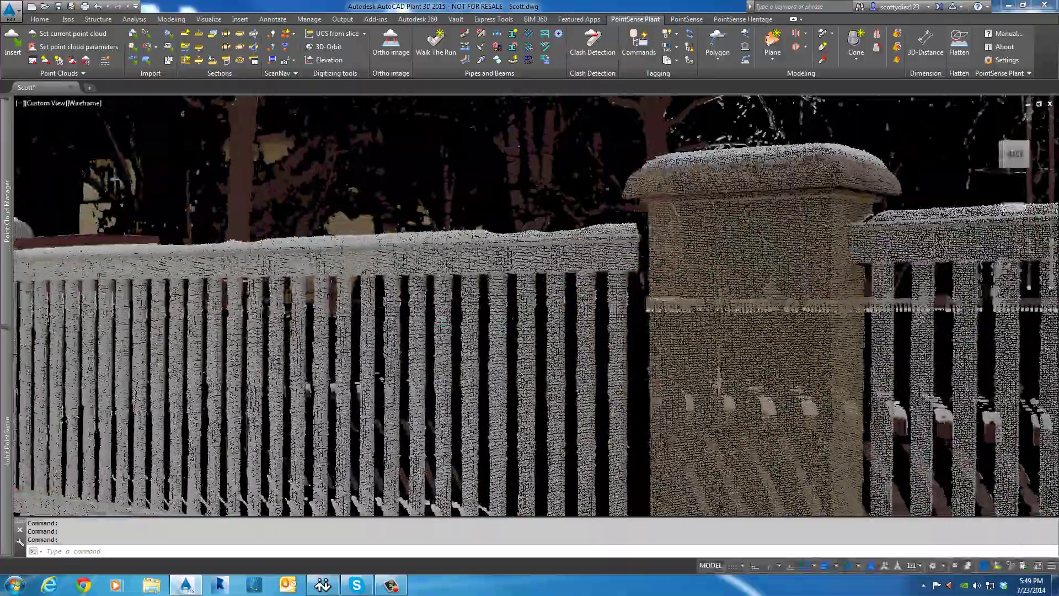
{"action": "scroll", "coordinate": [511, 315], "scroll_direction": "down", "scroll_amount": 5}
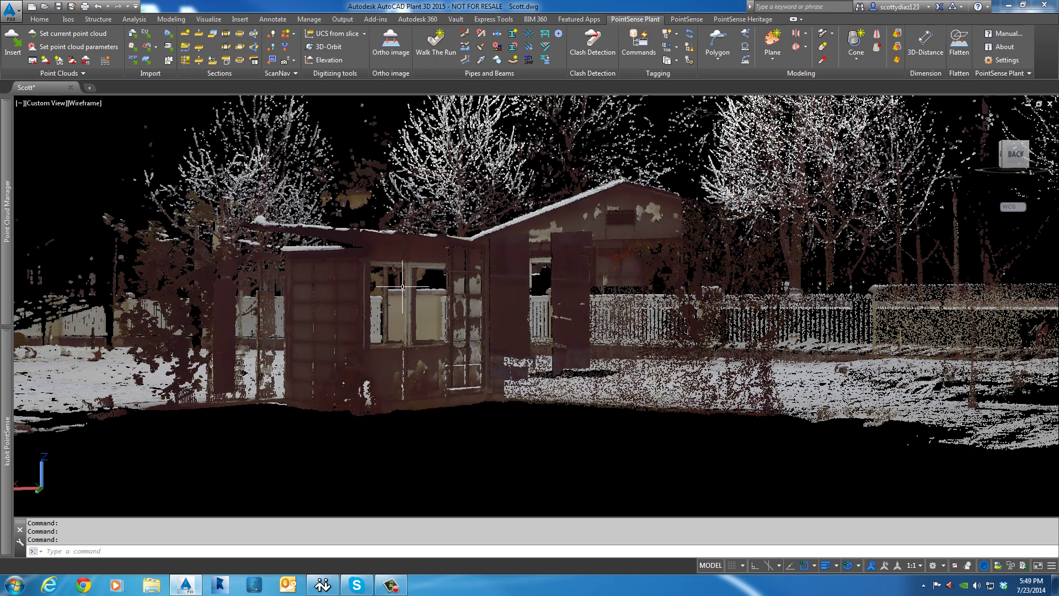
{"action": "scroll", "coordinate": [402, 286], "scroll_direction": "down", "scroll_amount": 4}
{"action": "scroll", "coordinate": [402, 286], "scroll_direction": "down", "scroll_amount": 2}
{"action": "scroll", "coordinate": [384, 285], "scroll_direction": "up", "scroll_amount": 8}
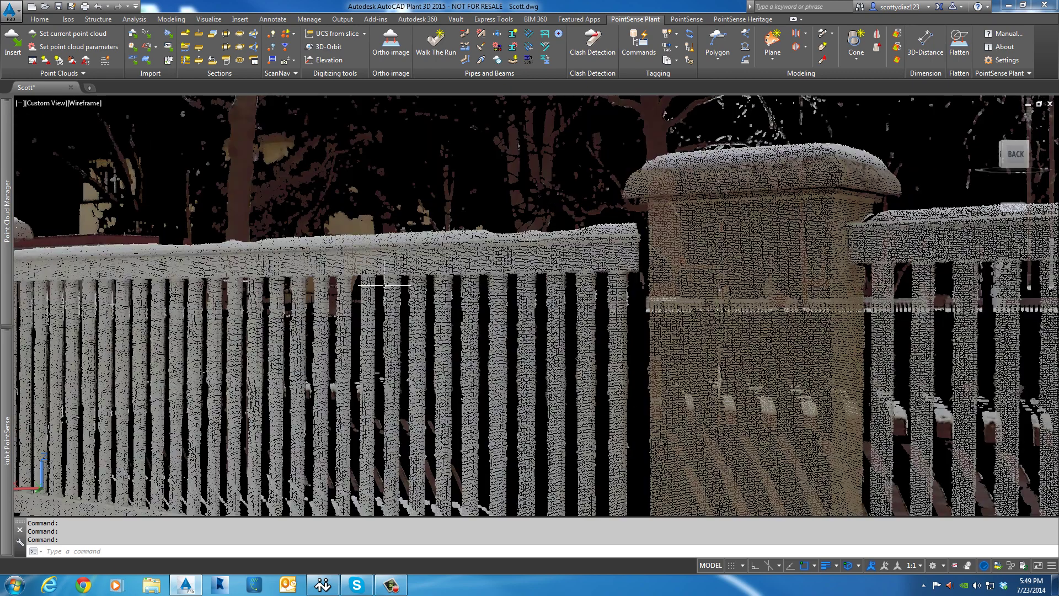
{"action": "scroll", "coordinate": [385, 285], "scroll_direction": "up", "scroll_amount": 3}
{"action": "middle_click_drag", "start_coordinate": [384, 285], "coordinate": [388, 310]}
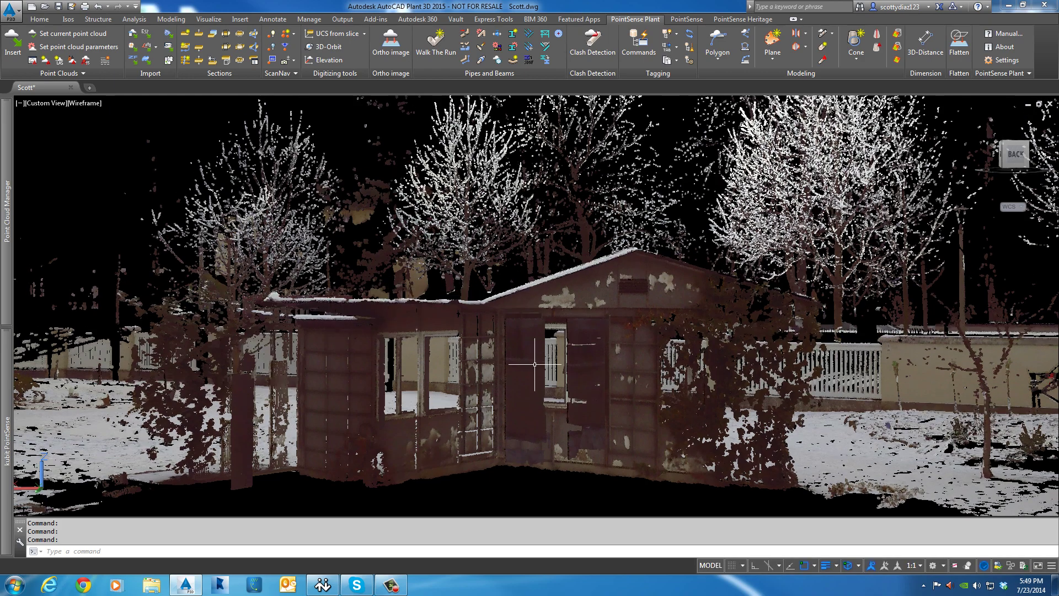
{"action": "middle_click_drag", "start_coordinate": [535, 365], "coordinate": [536, 351], "text": "shift"}
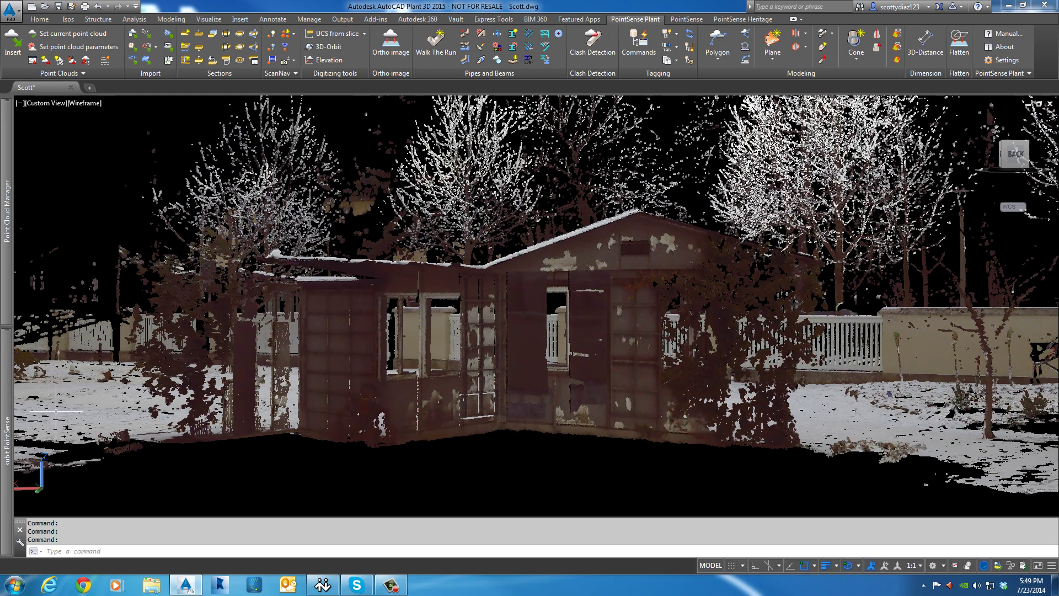
Step: Return to the scan view of villa_fa_007 and look around at the garden wall, shed and villa facade
{"action": "mouse_move", "coordinate": [8, 276]}
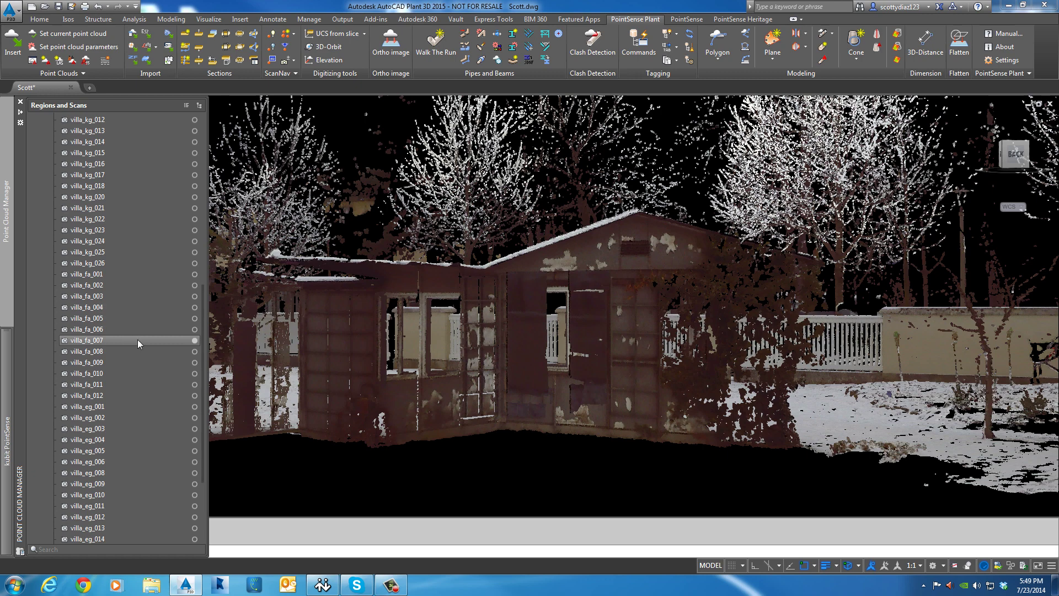
{"action": "double_click", "coordinate": [139, 340]}
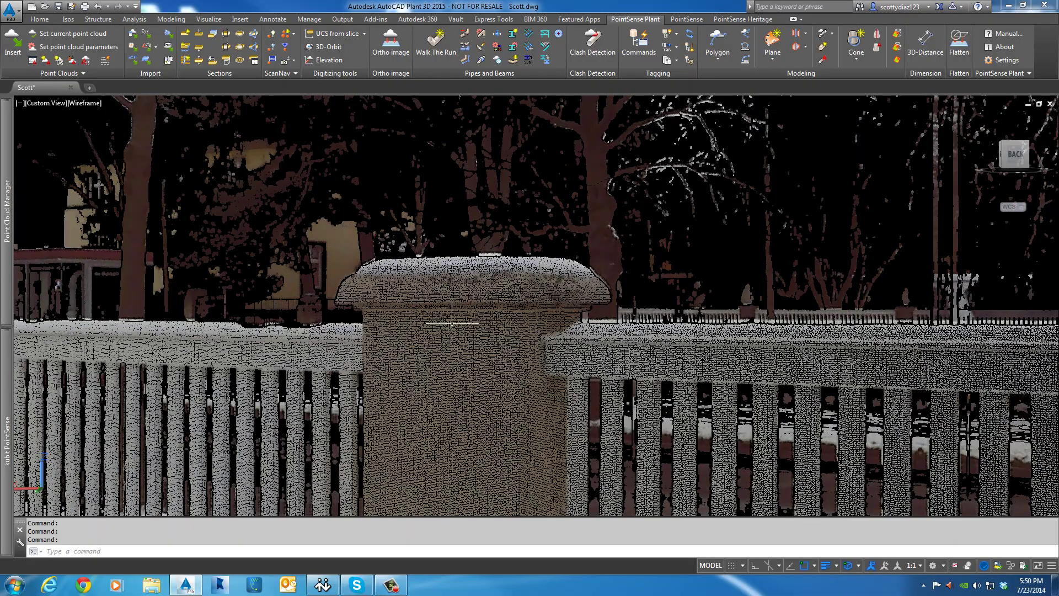
{"action": "middle_click_drag", "start_coordinate": [451, 324], "coordinate": [210, 303], "text": "shift"}
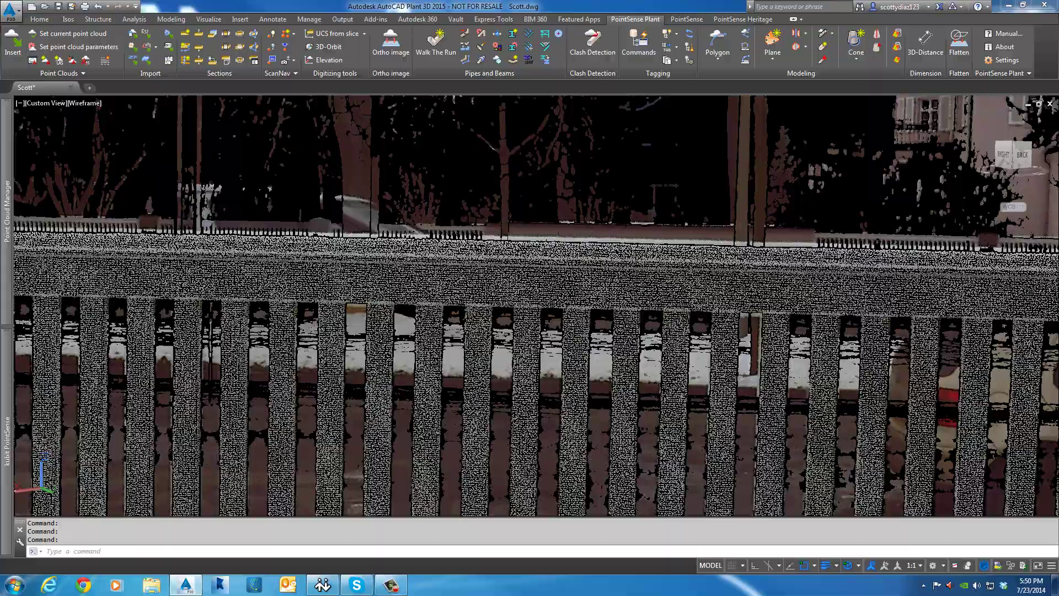
{"action": "middle_click_drag", "start_coordinate": [1027, 316], "coordinate": [588, 401], "text": "shift"}
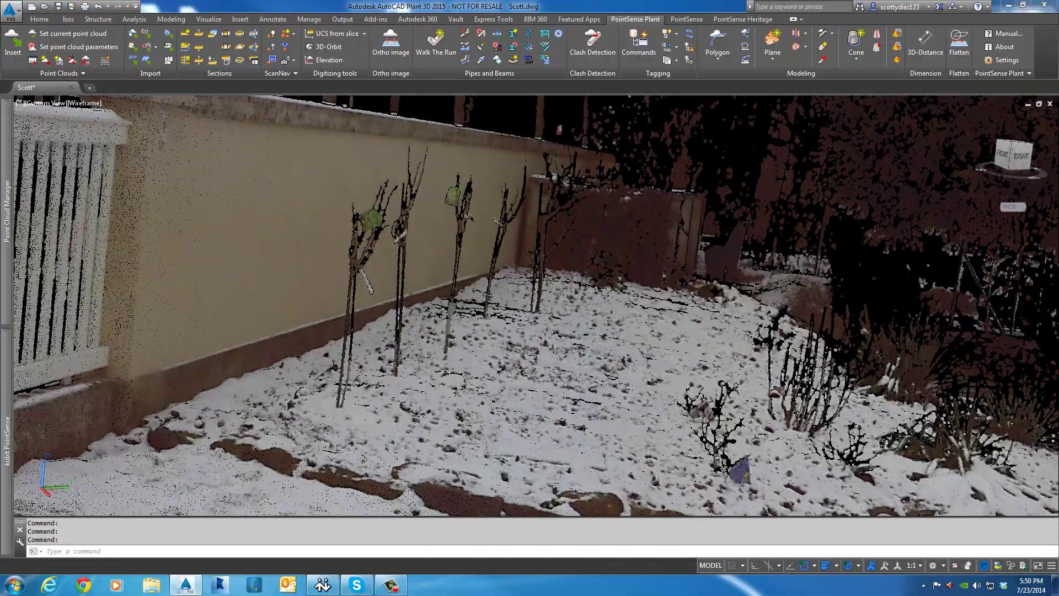
{"action": "middle_click_drag", "start_coordinate": [687, 231], "coordinate": [386, 244], "text": "shift"}
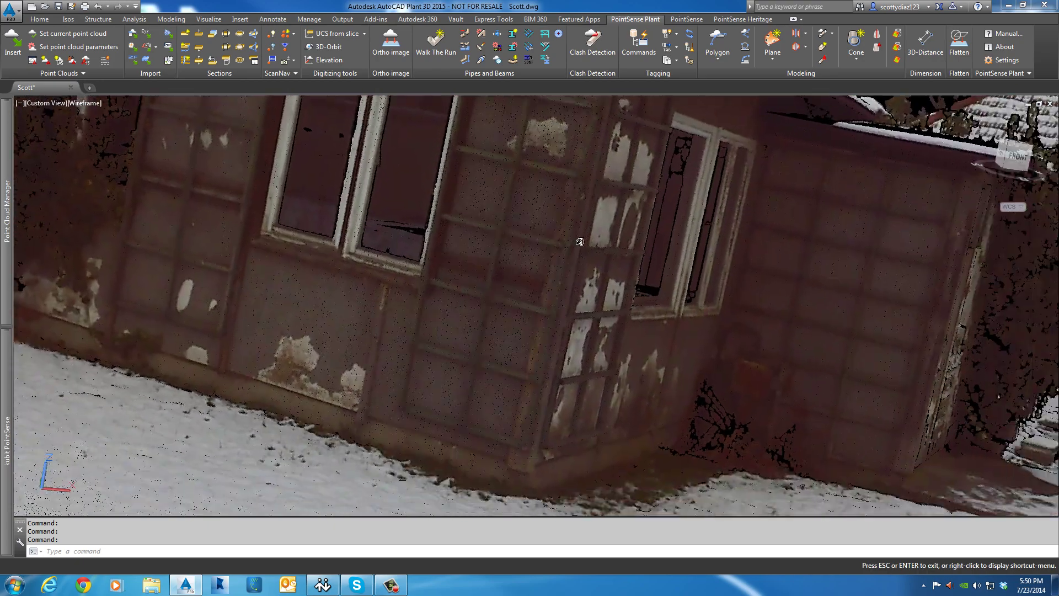
{"action": "middle_click_drag", "start_coordinate": [580, 242], "coordinate": [529, 245], "text": "shift"}
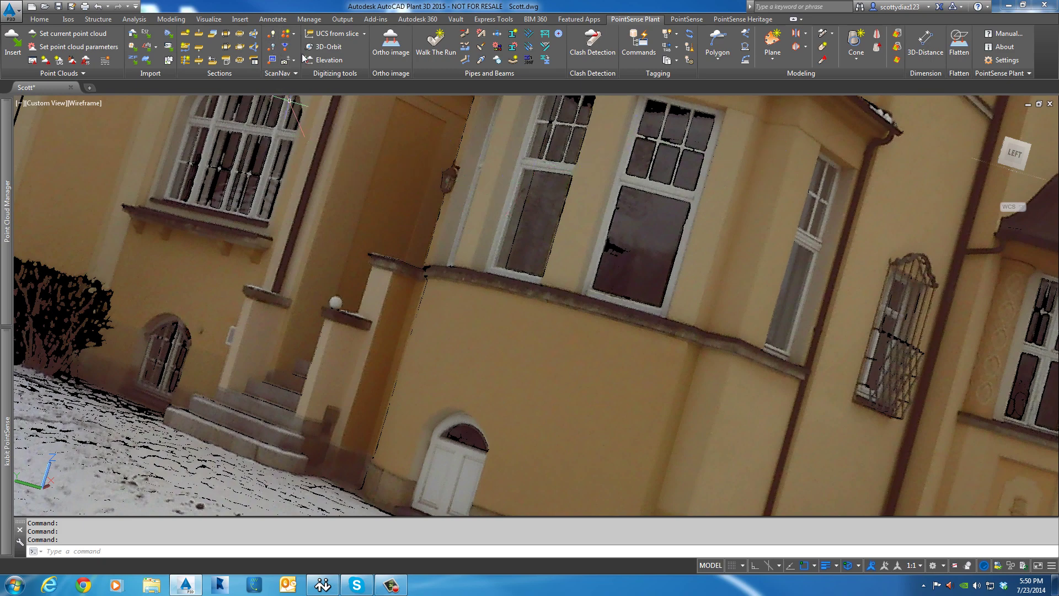
Step: Leave the scan viewpoint and level the view on the exterior of the whole villa
{"action": "right_click", "coordinate": [1017, 151]}
{"action": "left_click", "coordinate": [974, 174]}
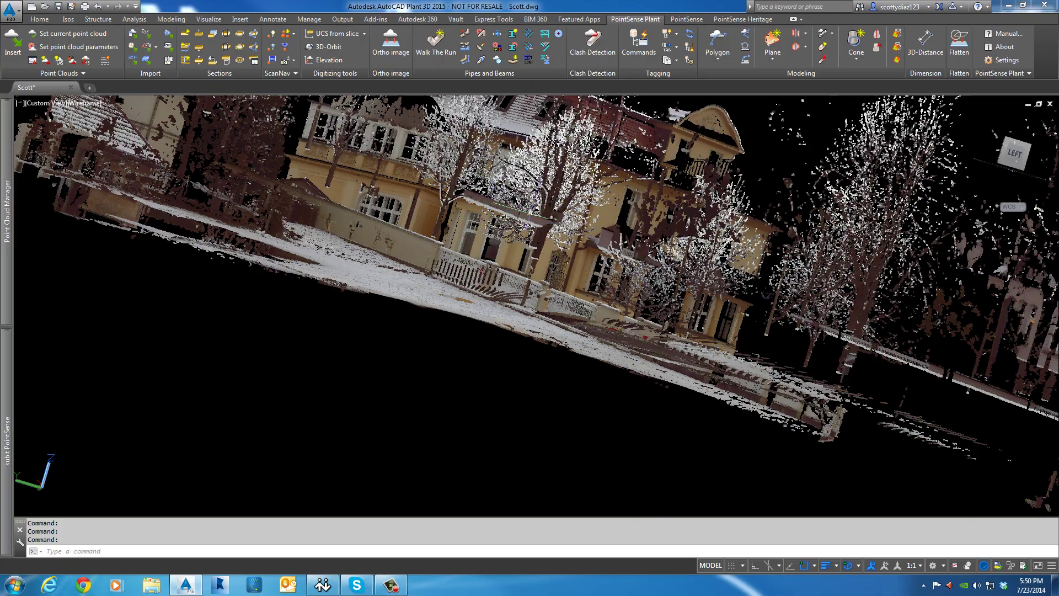
{"action": "middle_click_drag", "start_coordinate": [531, 214], "coordinate": [576, 240], "text": "shift"}
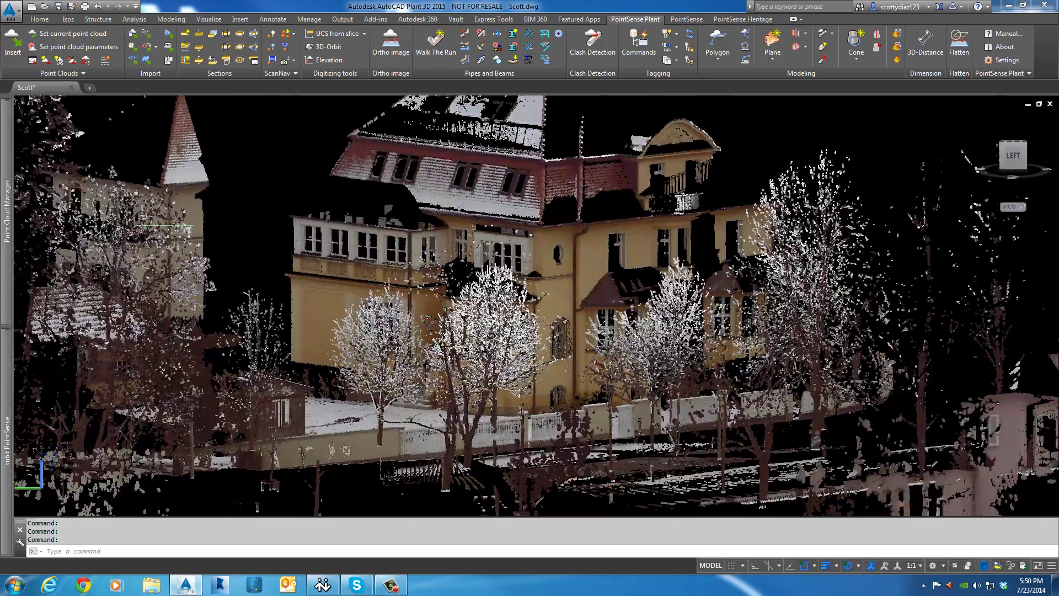
Step: Turn the visibility of all scans in the FullOffice point cloud back on
{"action": "mouse_move", "coordinate": [10, 220]}
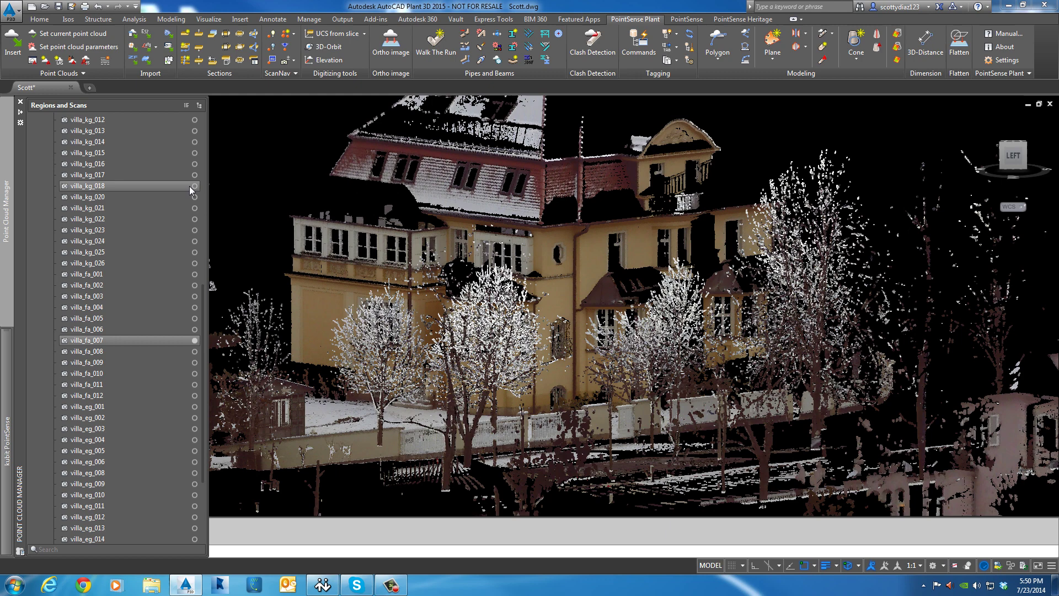
{"action": "left_click_drag", "start_coordinate": [203, 297], "coordinate": [223, 105]}
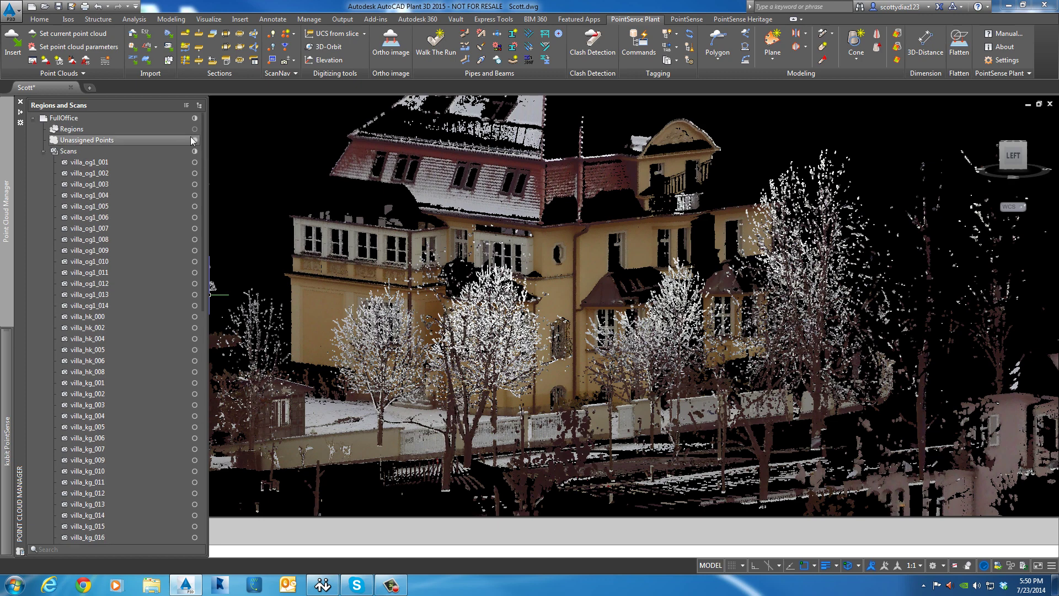
{"action": "left_click", "coordinate": [196, 151]}
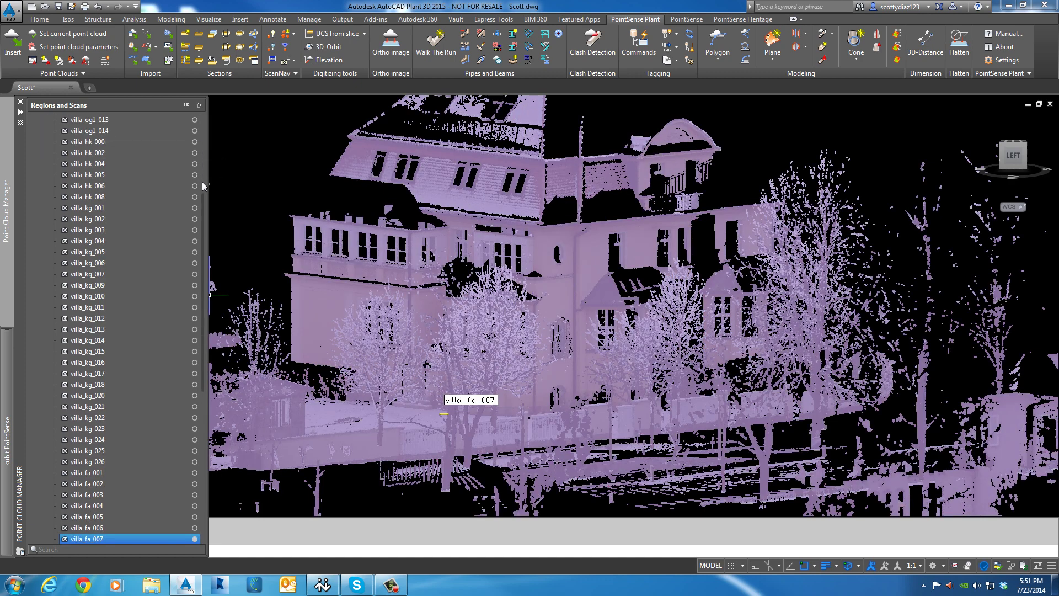
{"action": "left_click_drag", "start_coordinate": [202, 195], "coordinate": [207, 92]}
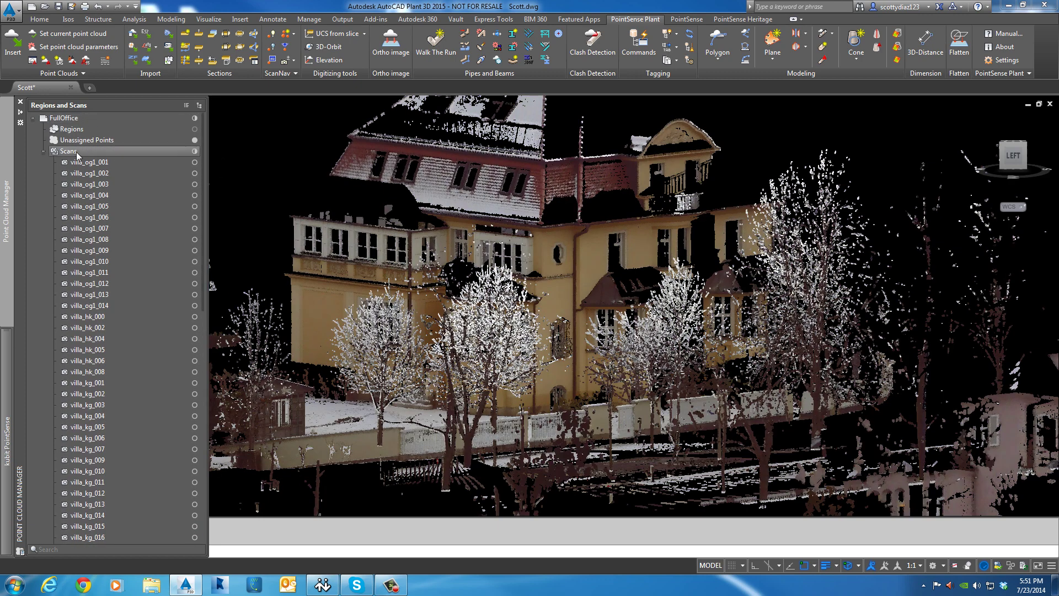
{"action": "left_click", "coordinate": [167, 153]}
{"action": "left_click", "coordinate": [194, 152]}
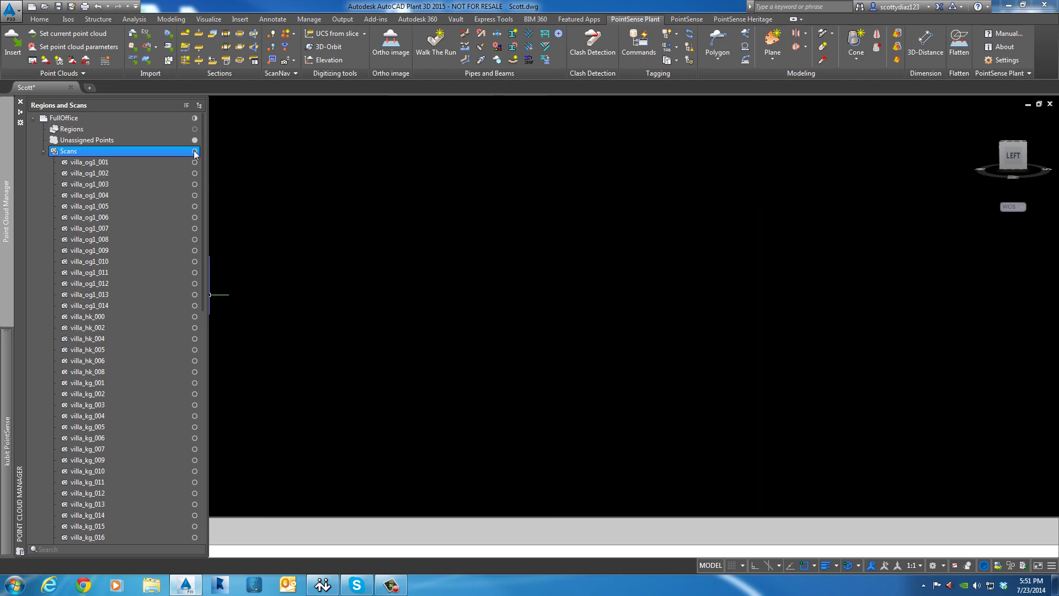
{"action": "left_click", "coordinate": [194, 151]}
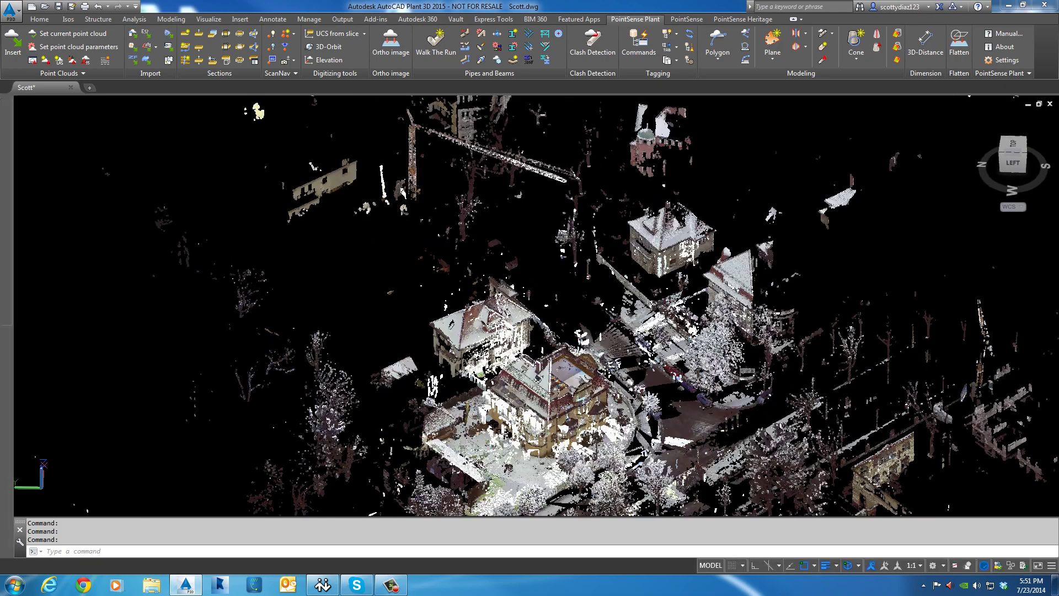
Step: Create ScanLabels for the ReCap point cloud in the drawing
{"action": "middle_click_drag", "start_coordinate": [555, 413], "coordinate": [561, 341]}
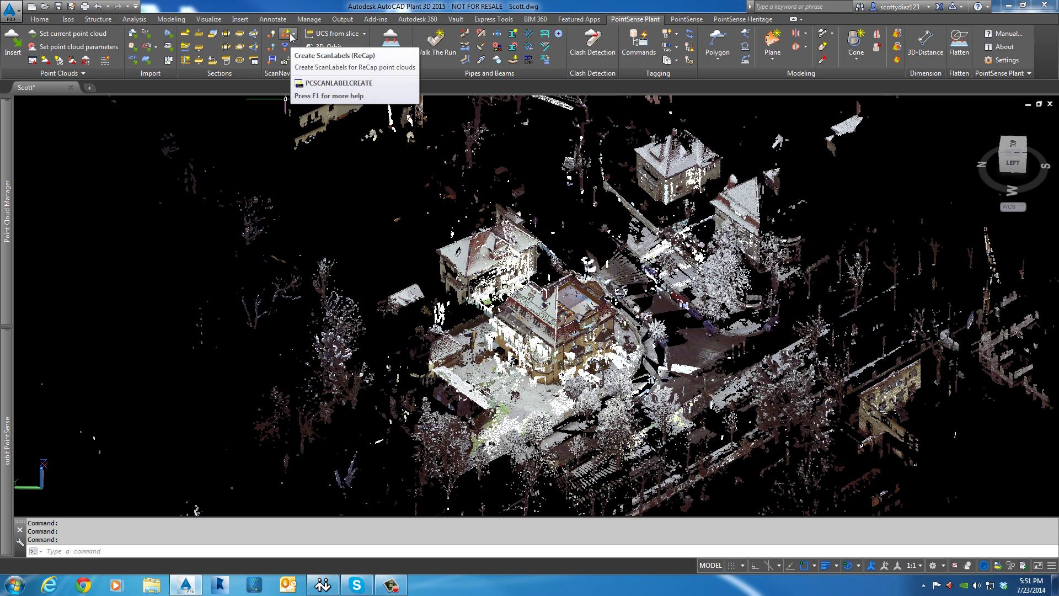
{"action": "left_click", "coordinate": [295, 36]}
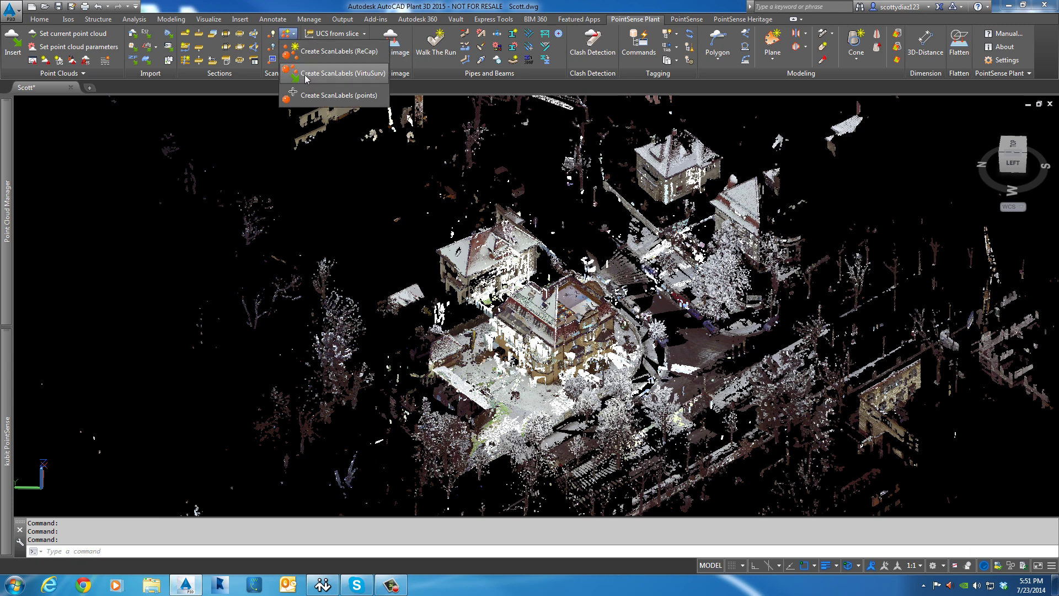
{"action": "left_click", "coordinate": [329, 52]}
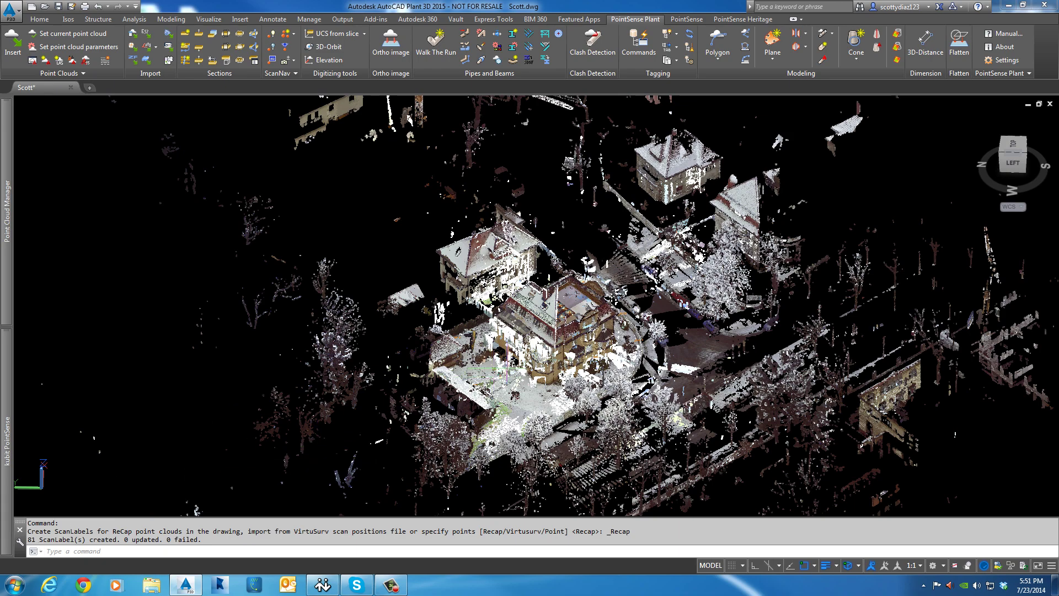
Step: Turn off all scans of the FullOffice point cloud and examine the ScanLabel spheres and their scan names
{"action": "scroll", "coordinate": [508, 367], "scroll_direction": "up", "scroll_amount": 5}
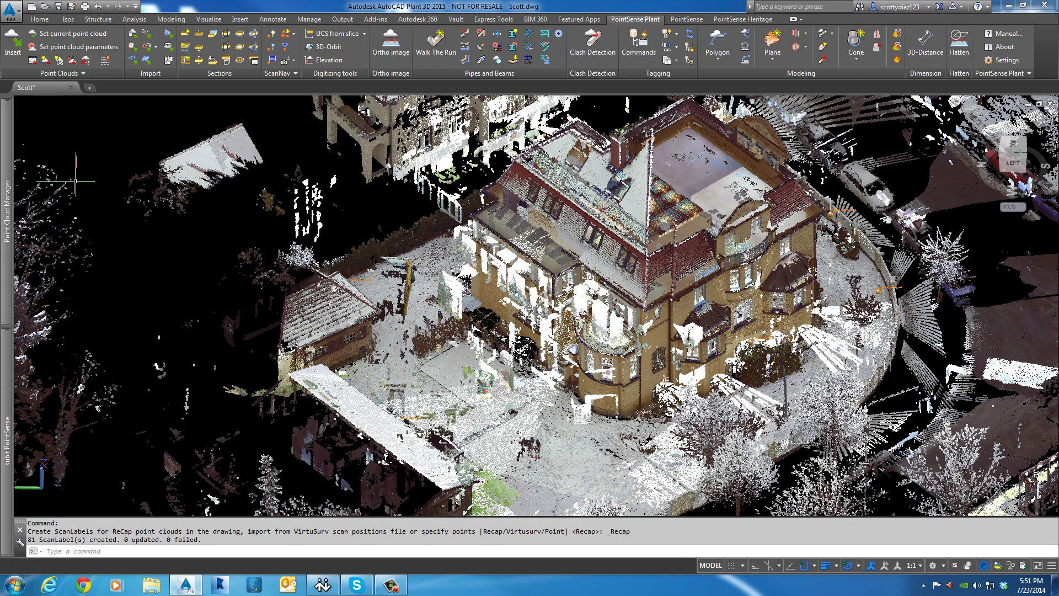
{"action": "mouse_move", "coordinate": [5, 186]}
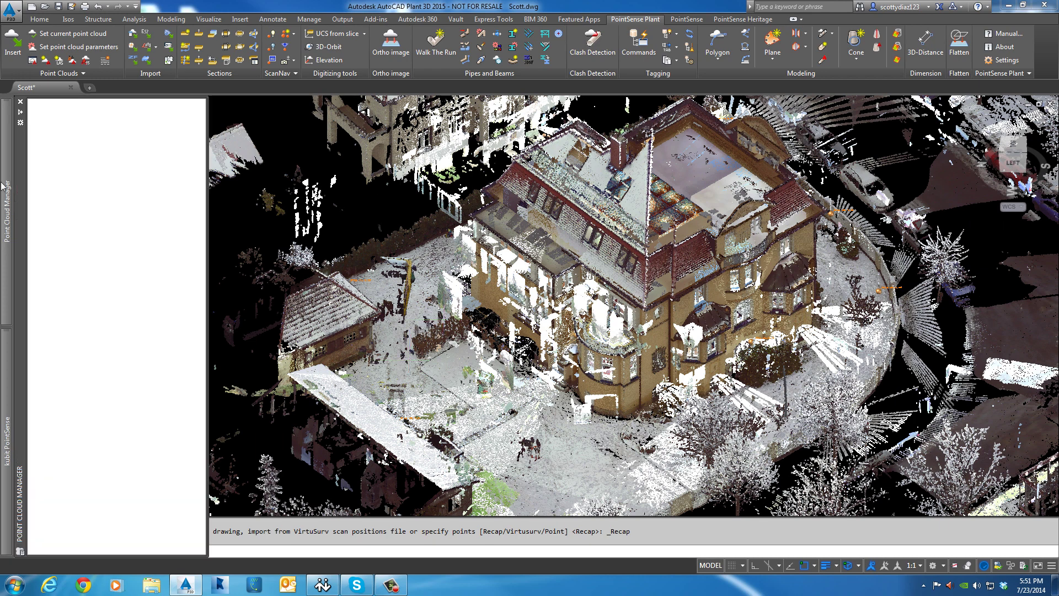
{"action": "left_click", "coordinate": [194, 152]}
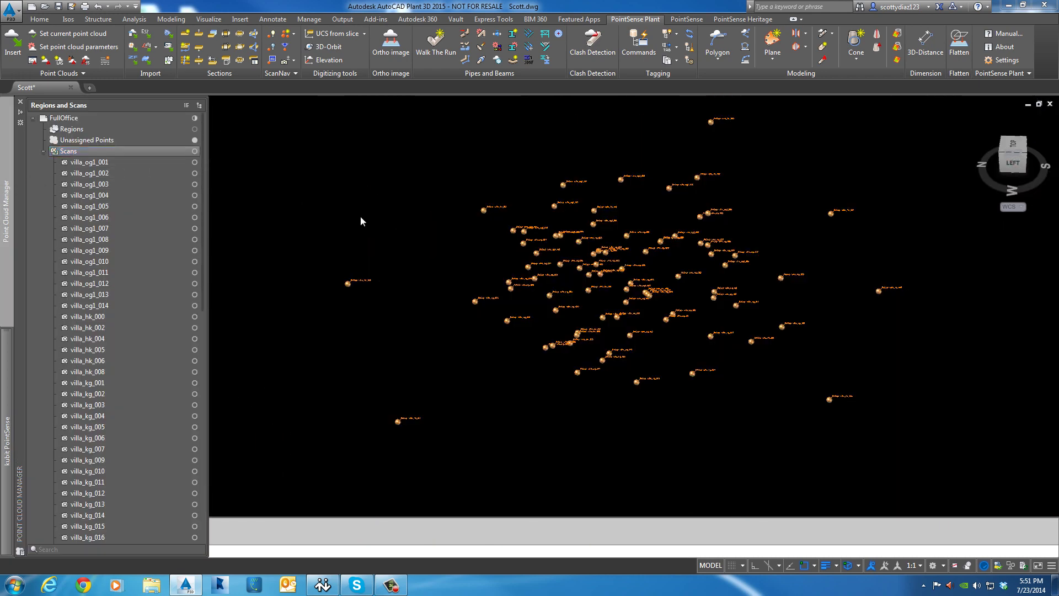
{"action": "scroll", "coordinate": [601, 312], "scroll_direction": "up", "scroll_amount": 8}
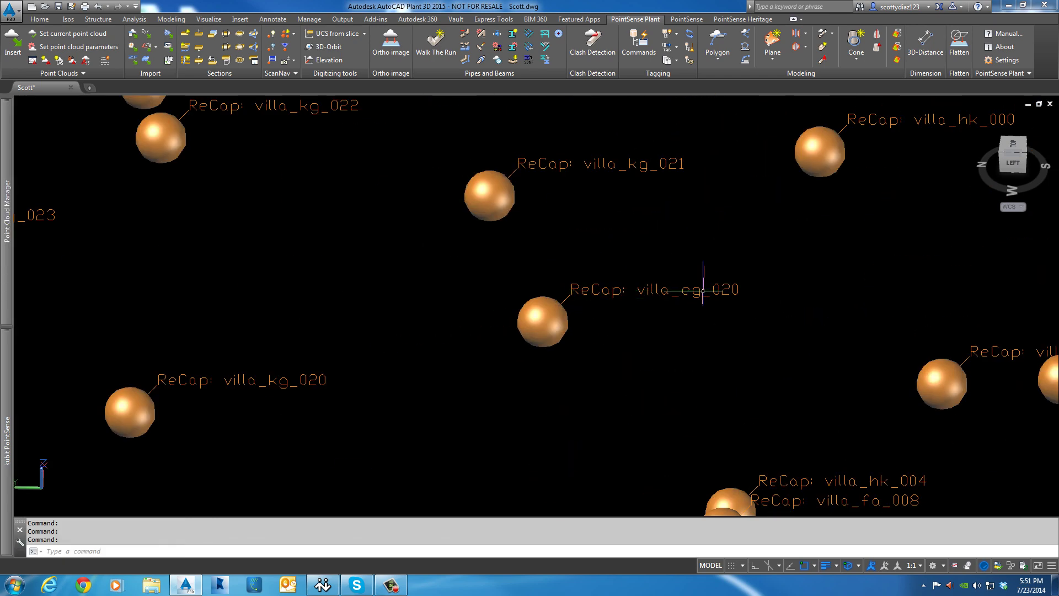
{"action": "scroll", "coordinate": [568, 306], "scroll_direction": "down", "scroll_amount": 2}
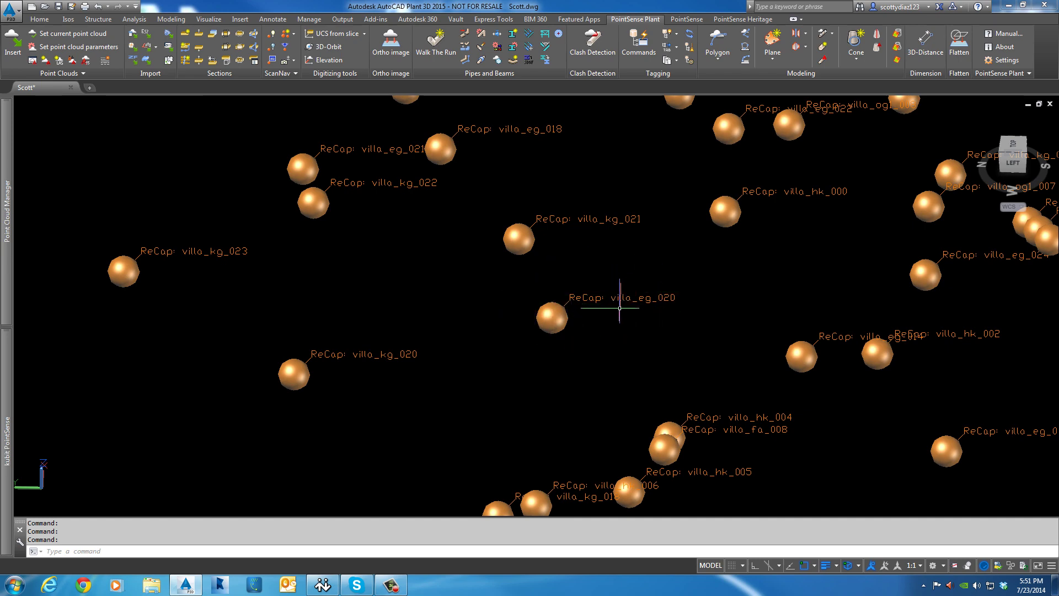
{"action": "scroll", "coordinate": [549, 306], "scroll_direction": "down", "scroll_amount": 5}
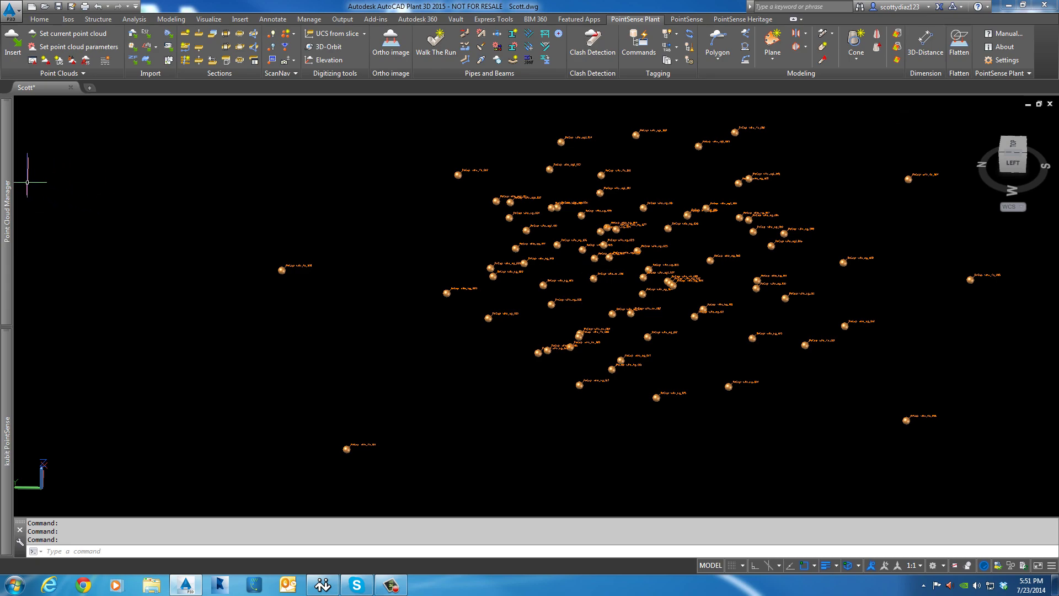
Step: Turn the scans back on and start scan navigation from a ScanLabel outside the villa, isolating its scan
{"action": "mouse_move", "coordinate": [9, 172]}
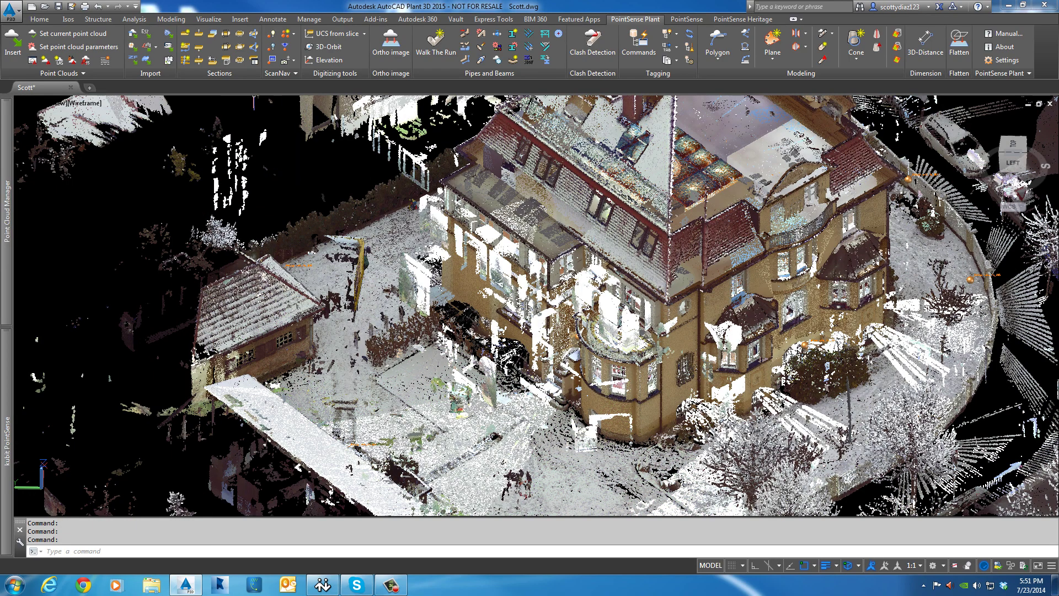
{"action": "left_click", "coordinate": [273, 37]}
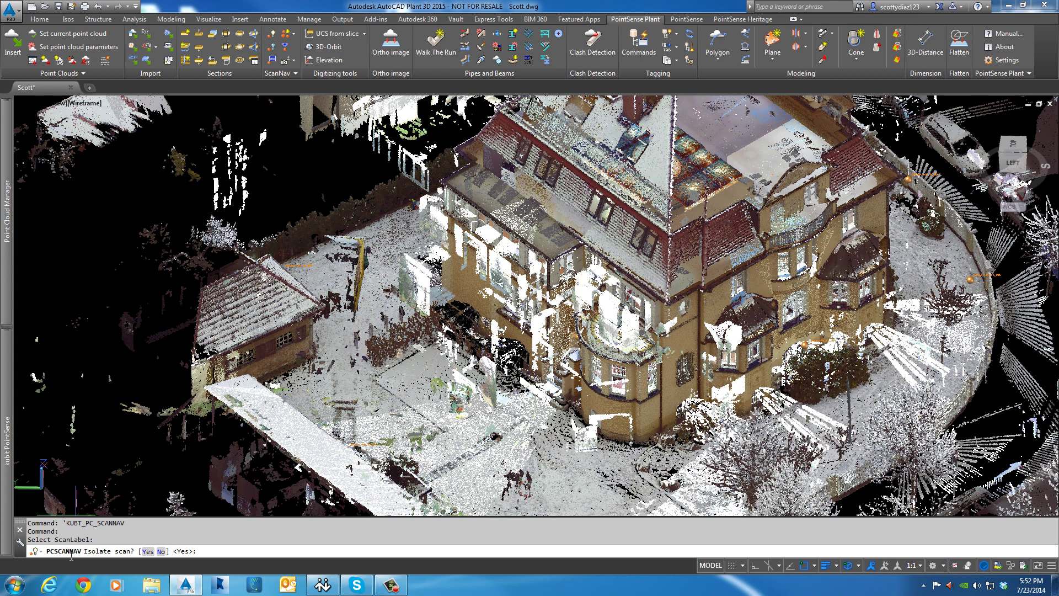
{"action": "left_click", "coordinate": [150, 552]}
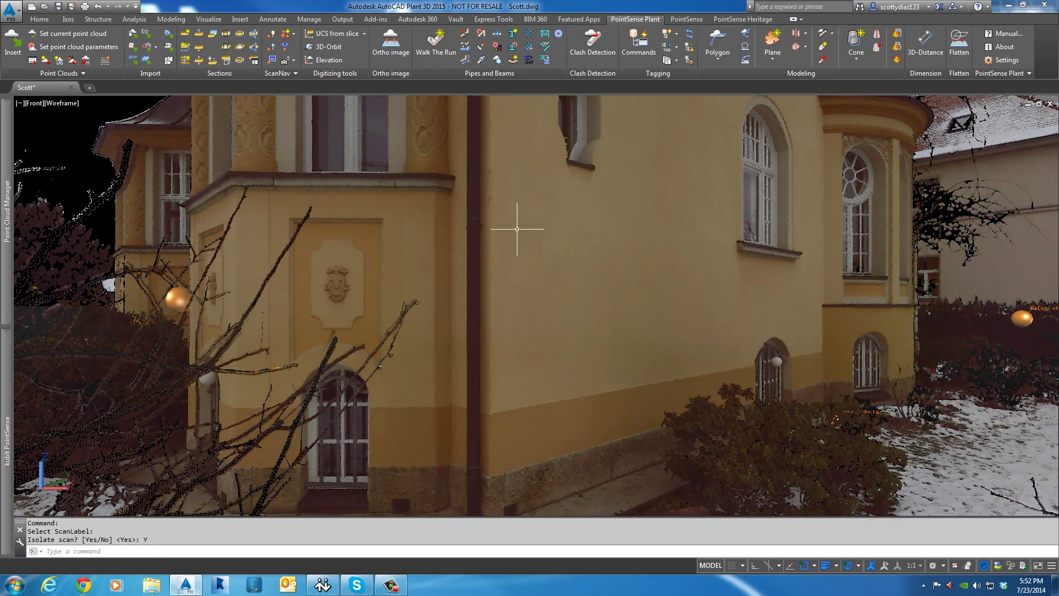
Step: Look around the villa's facade, windows and snowy garden from the isolated scan's position
{"action": "middle_click_drag", "start_coordinate": [537, 294], "coordinate": [557, 340]}
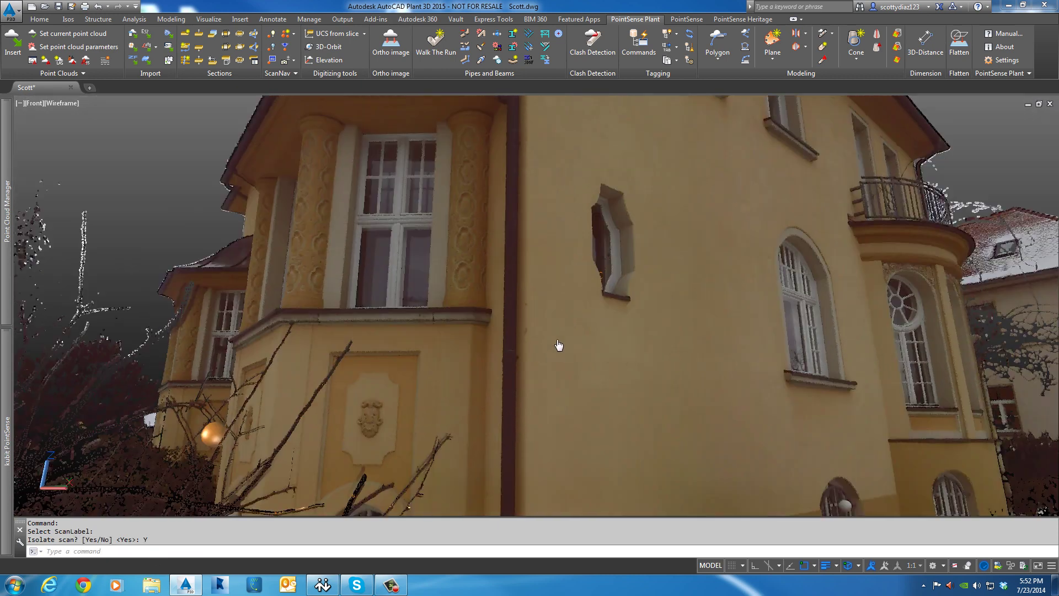
{"action": "left_click_drag", "start_coordinate": [559, 345], "coordinate": [543, 271]}
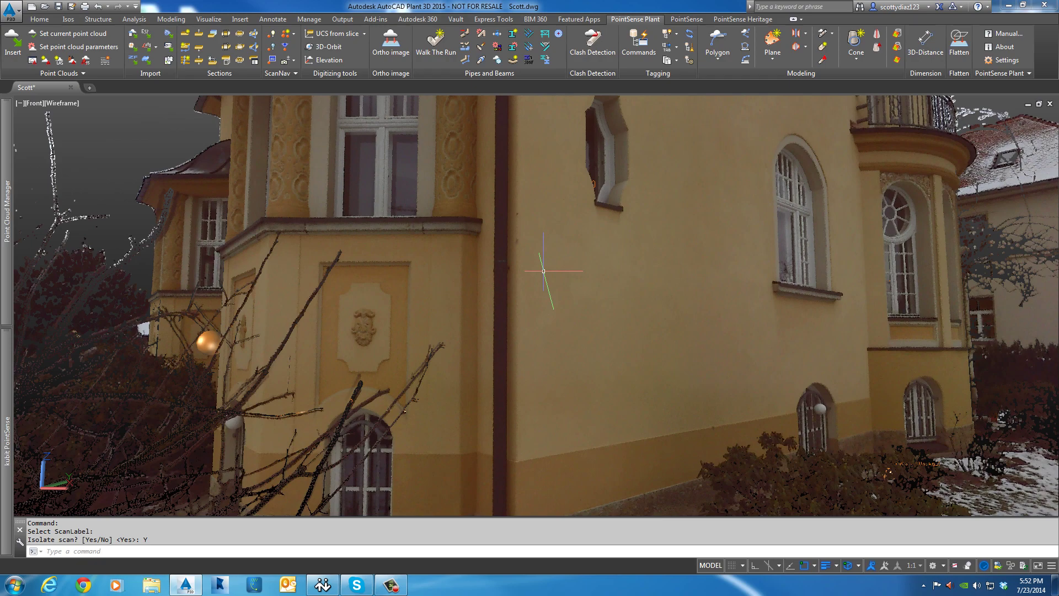
{"action": "left_click_drag", "start_coordinate": [643, 314], "coordinate": [836, 316]}
{"action": "scroll", "coordinate": [481, 365], "scroll_direction": "down", "scroll_amount": 3}
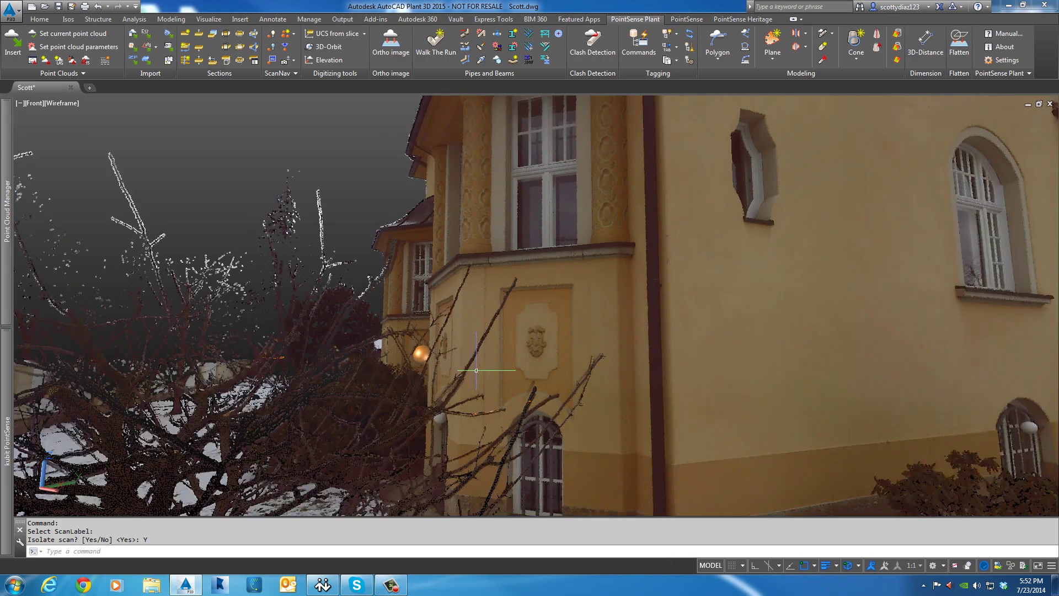
{"action": "scroll", "coordinate": [480, 365], "scroll_direction": "down", "scroll_amount": 1}
{"action": "middle_click_drag", "start_coordinate": [619, 256], "coordinate": [419, 163]}
{"action": "scroll", "coordinate": [619, 322], "scroll_direction": "up", "scroll_amount": 1}
{"action": "middle_click_drag", "start_coordinate": [581, 263], "coordinate": [246, 192]}
{"action": "middle_click_drag", "start_coordinate": [543, 298], "coordinate": [897, 331]}
{"action": "left_click_drag", "start_coordinate": [402, 305], "coordinate": [564, 312]}
{"action": "middle_click_drag", "start_coordinate": [564, 313], "coordinate": [432, 373]}
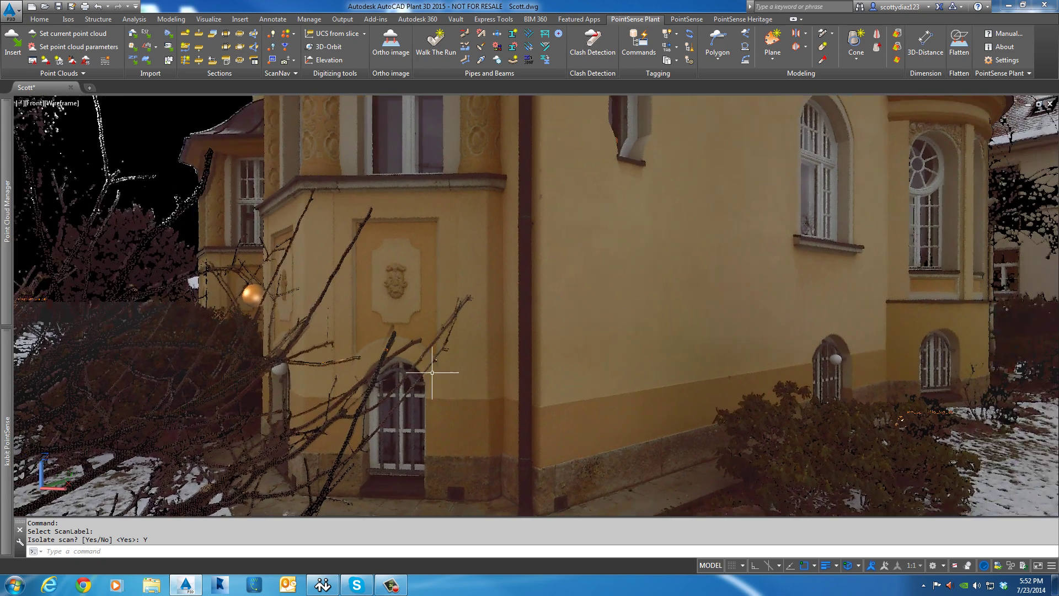
{"action": "left_click_drag", "start_coordinate": [686, 369], "coordinate": [289, 303]}
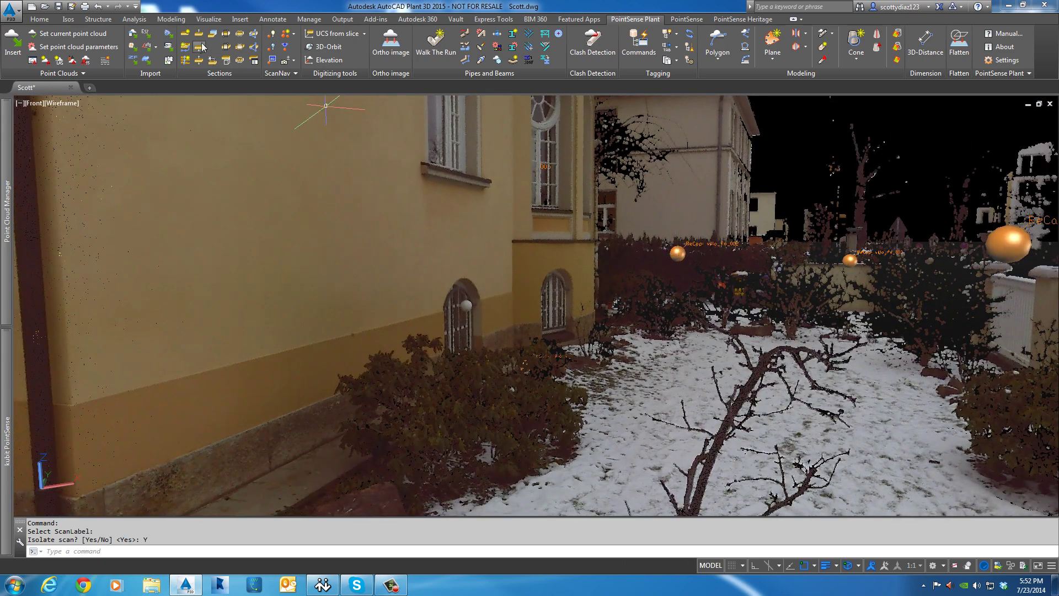
Step: Navigate to the ScanLabel by the garden hedge with its scan isolated and look around the villa's entrance steps and driveway
{"action": "left_click", "coordinate": [271, 37]}
{"action": "left_click", "coordinate": [685, 245]}
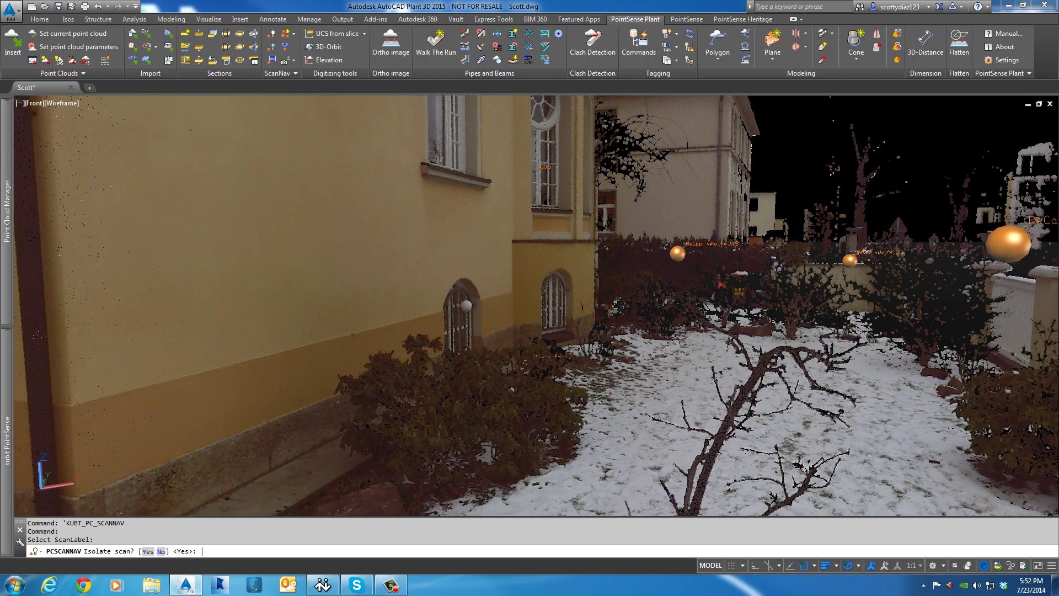
{"action": "key", "text": "Return"}
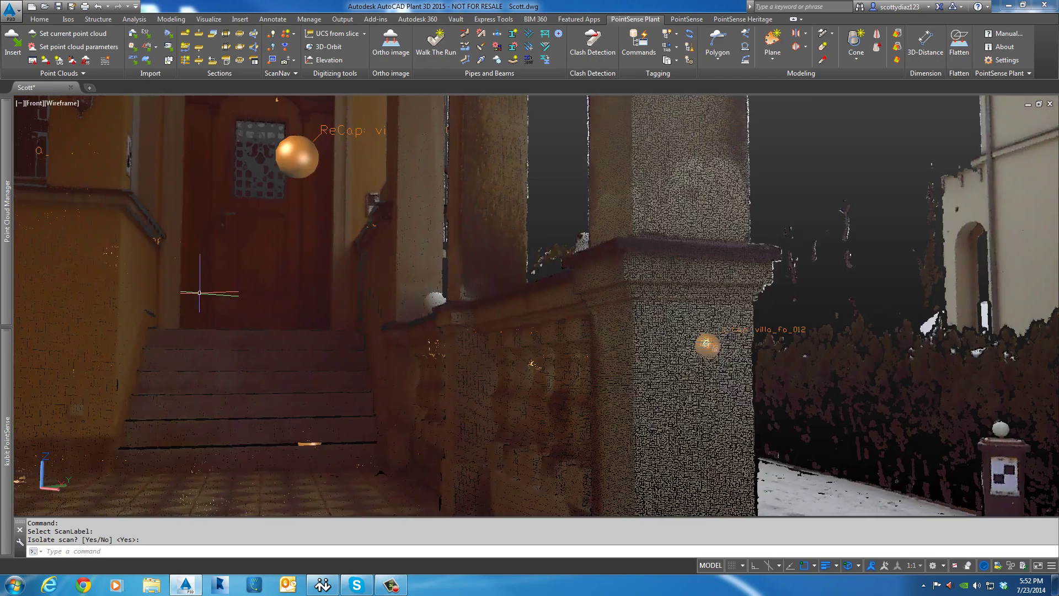
{"action": "scroll", "coordinate": [199, 292], "scroll_direction": "down", "scroll_amount": 5}
{"action": "middle_click_drag", "start_coordinate": [317, 334], "coordinate": [299, 214]}
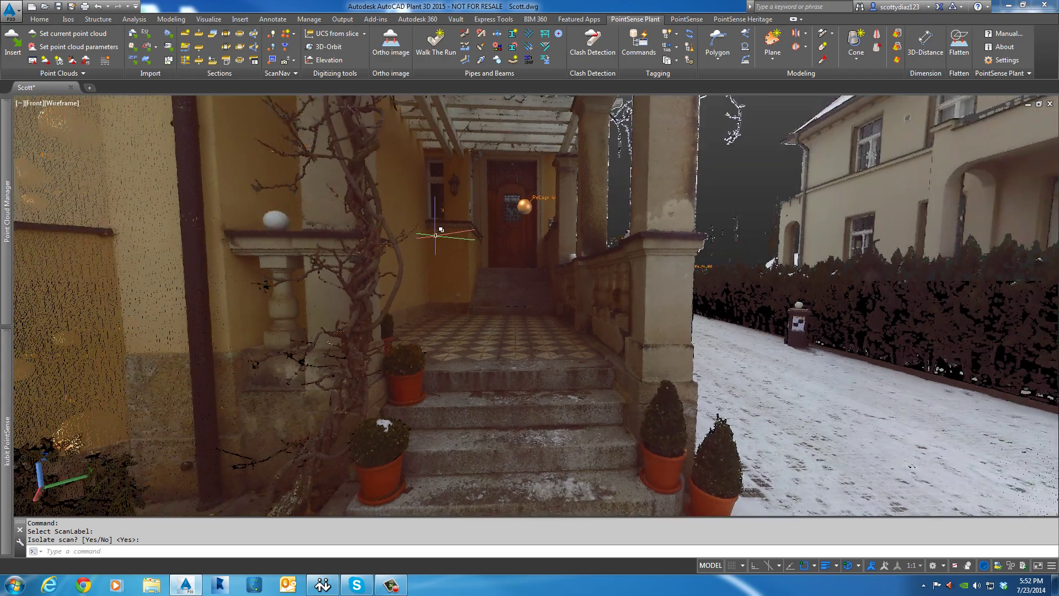
{"action": "middle_click_drag", "start_coordinate": [475, 256], "coordinate": [111, 234]}
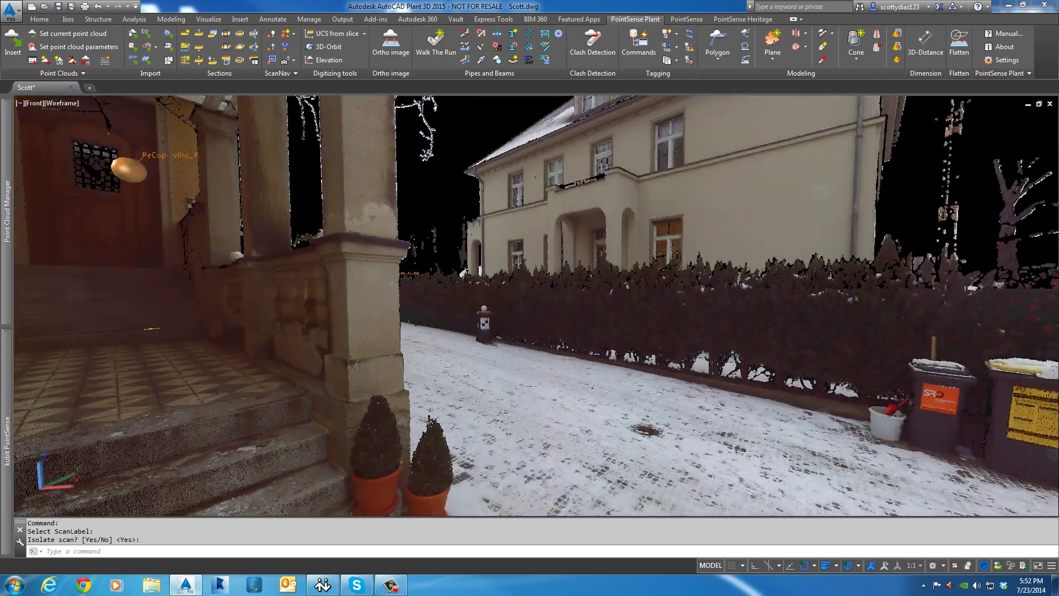
{"action": "middle_click_drag", "start_coordinate": [191, 203], "coordinate": [522, 260]}
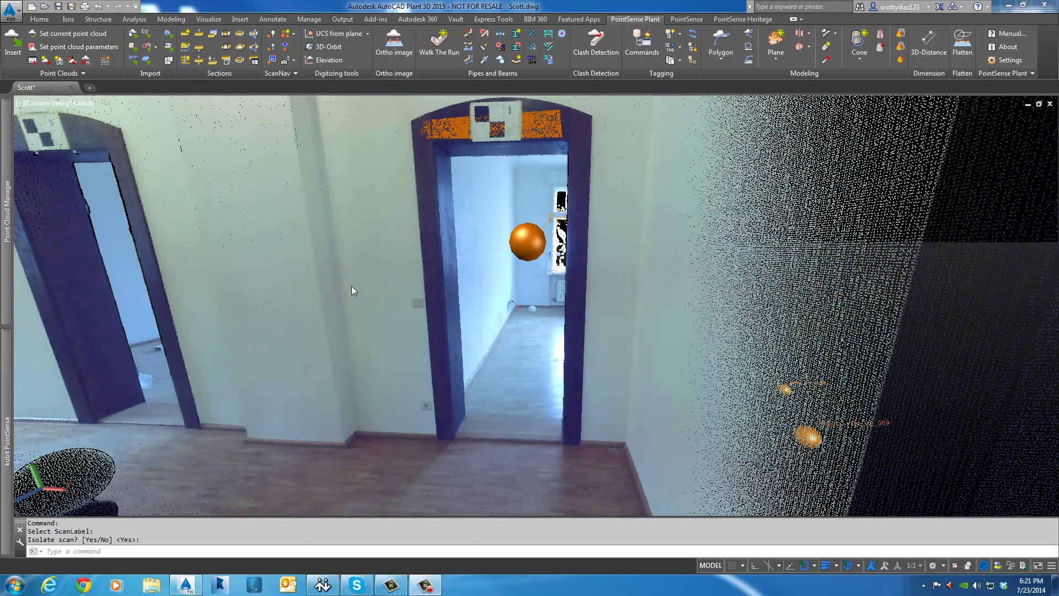
Step: Start a polyline at the upper left corner of the interior door frame and trace its arched top with a three-point arc
{"action": "left_click", "coordinate": [343, 339]}
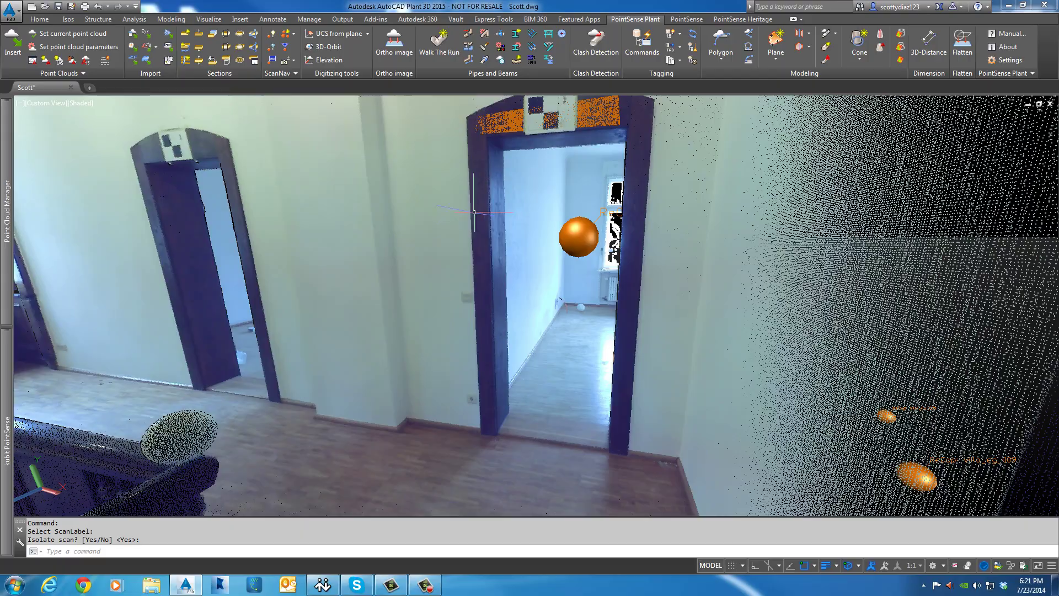
{"action": "middle_click_drag", "start_coordinate": [473, 212], "coordinate": [456, 252]}
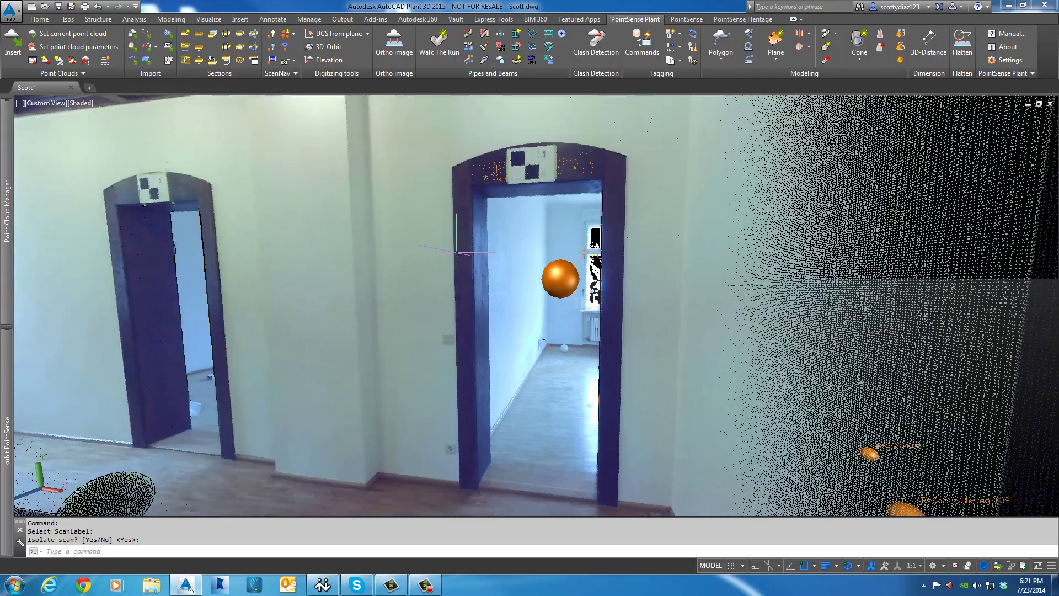
{"action": "scroll", "coordinate": [509, 170], "scroll_direction": "up", "scroll_amount": 3}
{"action": "middle_click_drag", "start_coordinate": [496, 281], "coordinate": [475, 193], "text": "shift"}
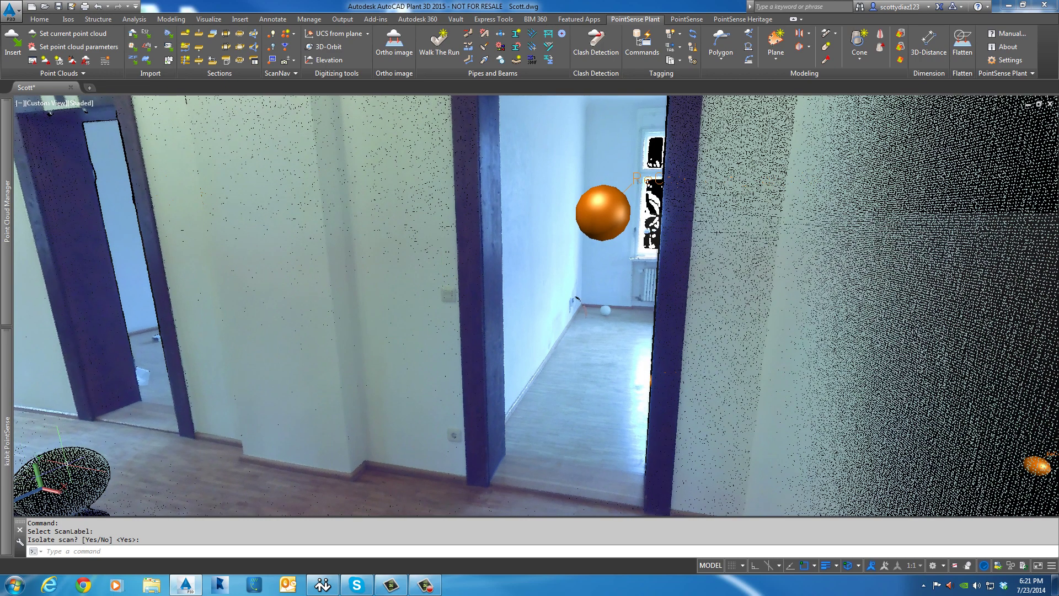
{"action": "middle_click_drag", "start_coordinate": [546, 428], "coordinate": [425, 409], "text": "shift"}
{"action": "scroll", "coordinate": [426, 409], "scroll_direction": "down", "scroll_amount": 2}
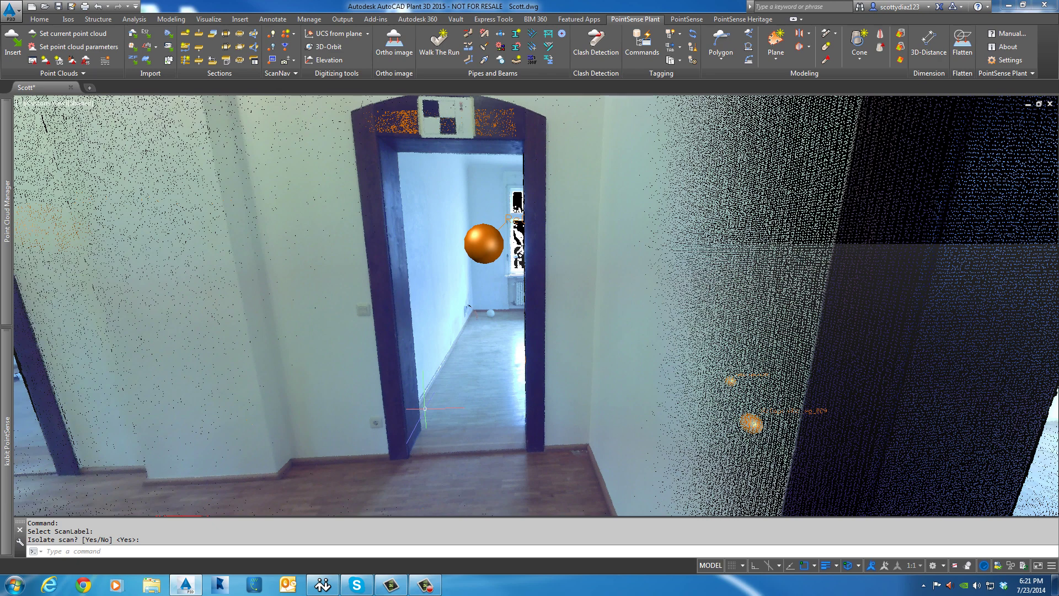
{"action": "type", "text": "PL"}
{"action": "key", "text": "Return"}
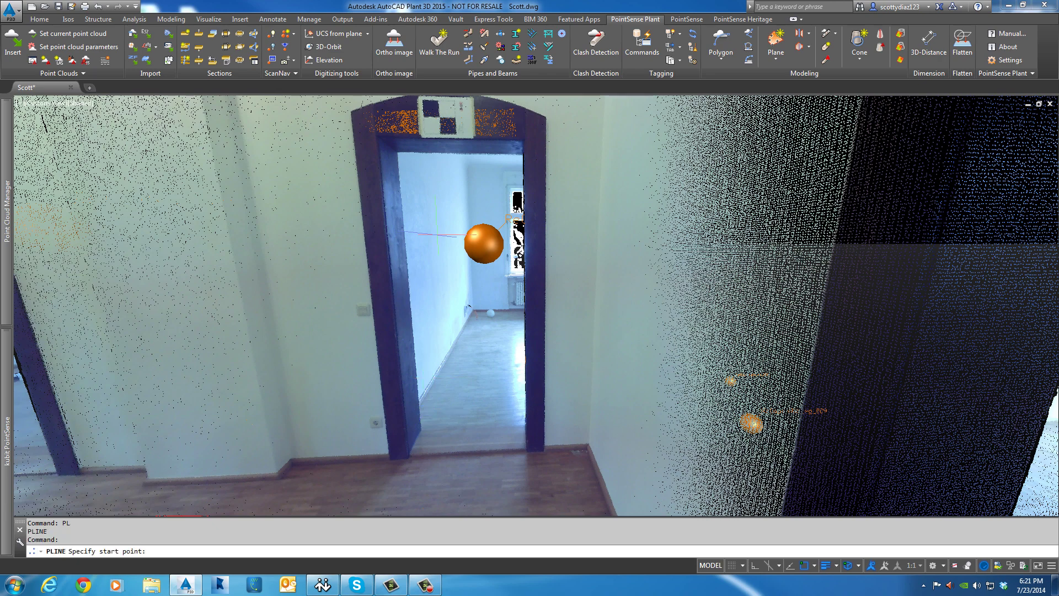
{"action": "middle_click_drag", "start_coordinate": [438, 234], "coordinate": [431, 273], "text": "shift"}
{"action": "scroll", "coordinate": [431, 274], "scroll_direction": "down", "scroll_amount": 1}
{"action": "scroll", "coordinate": [393, 263], "scroll_direction": "up", "scroll_amount": 2}
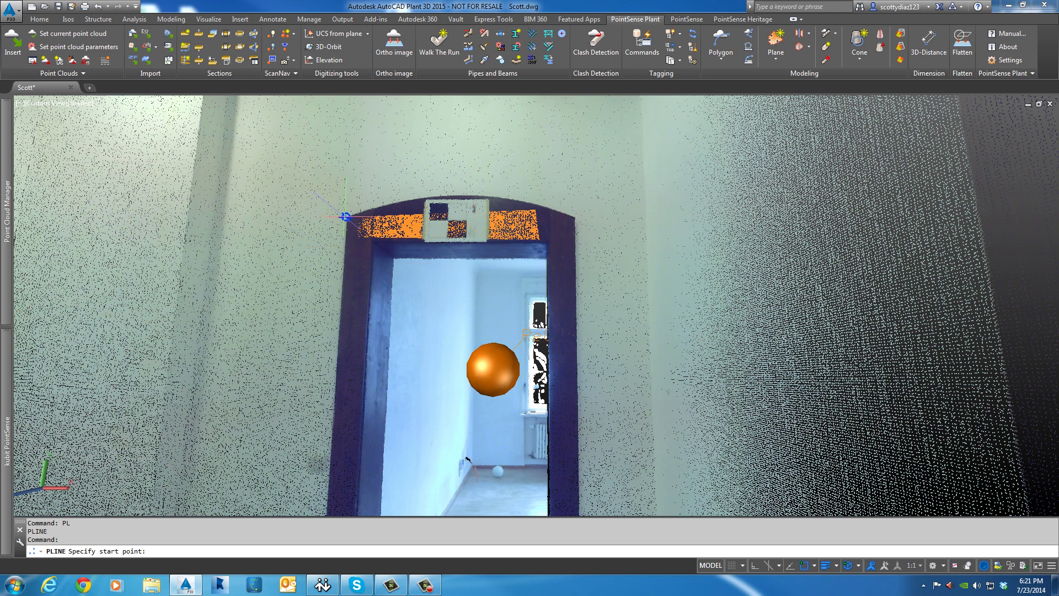
{"action": "left_click", "coordinate": [345, 217]}
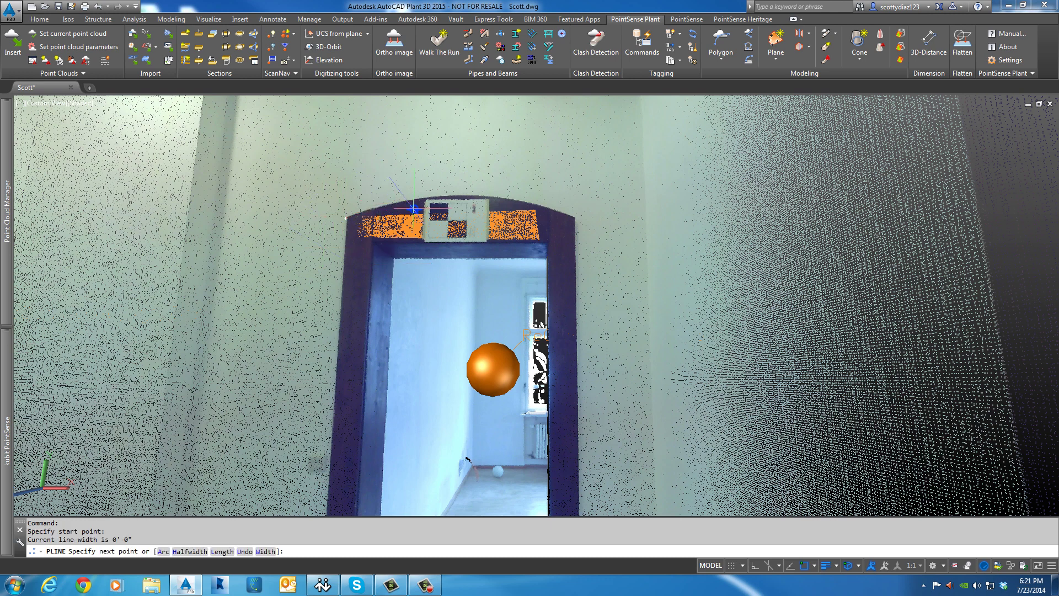
{"action": "type", "text": "a"}
{"action": "key", "text": "Return"}
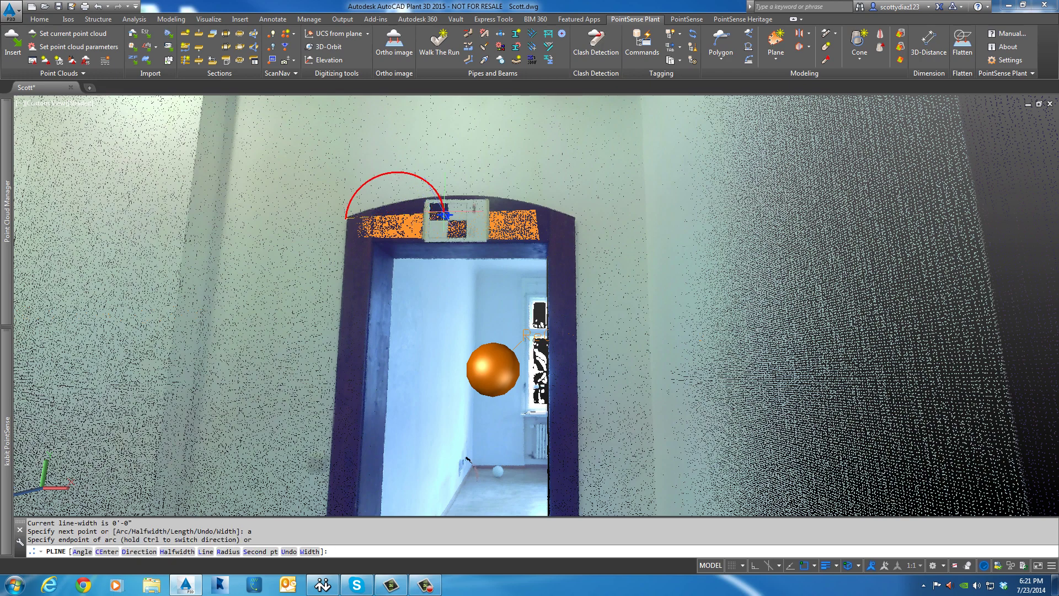
{"action": "type", "text": "s"}
{"action": "key", "text": "Return"}
{"action": "left_click", "coordinate": [461, 196]}
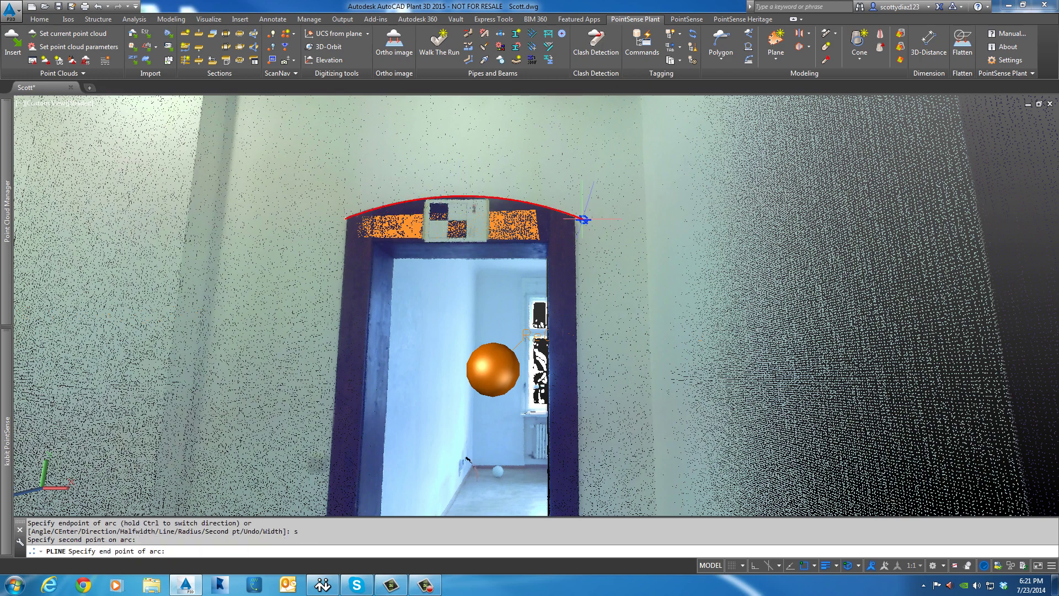
{"action": "left_click", "coordinate": [576, 217]}
Step: Continue the polyline with straight segments down the right jamb's outer edge to the floor and across its foot
{"action": "middle_click_drag", "start_coordinate": [576, 381], "coordinate": [576, 496], "text": "ctrl"}
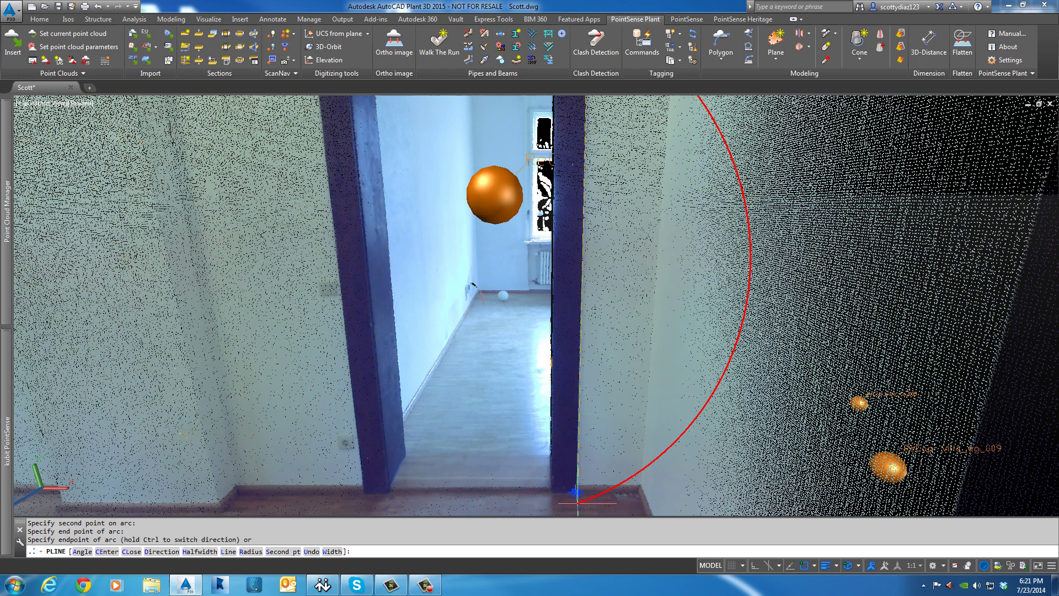
{"action": "type", "text": "l"}
{"action": "key", "text": "Return"}
{"action": "left_click", "coordinate": [577, 490]}
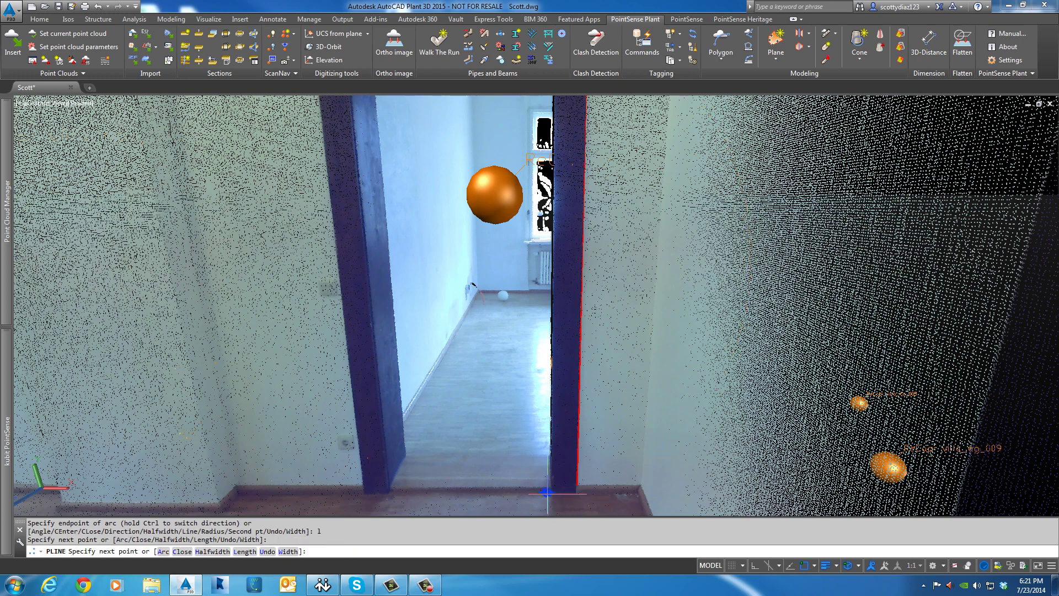
{"action": "left_click", "coordinate": [551, 494]}
Step: Continue the polyline up the right jamb's inner edge and across the underside of the door frame's head
{"action": "middle_click_drag", "start_coordinate": [550, 494], "coordinate": [557, 273], "text": "ctrl"}
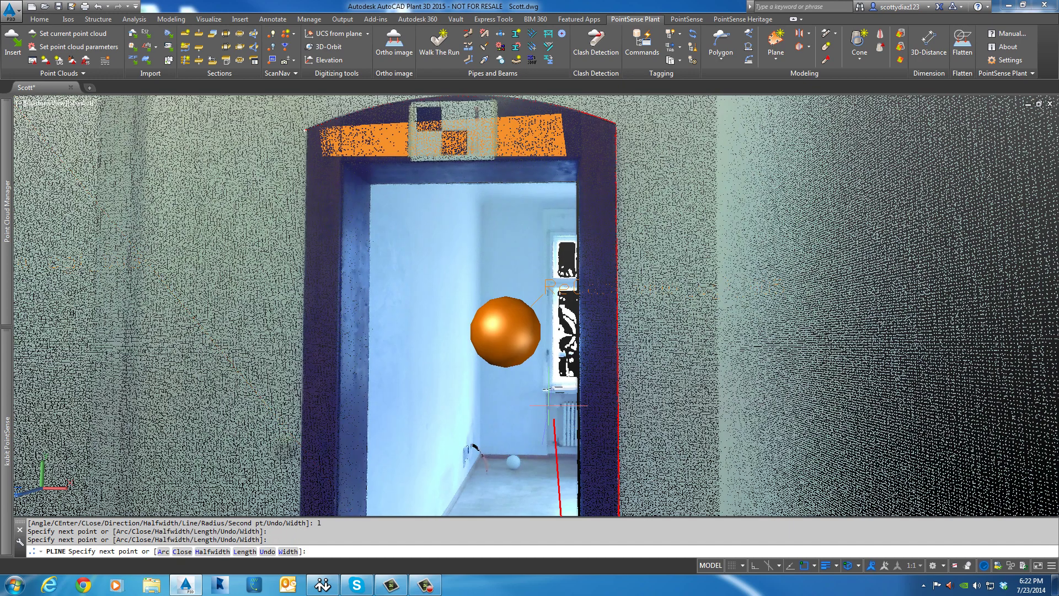
{"action": "left_click", "coordinate": [579, 159]}
{"action": "left_click", "coordinate": [343, 160]}
Step: Trace the left jamb's inner edge, foot and outer edge, ending the polyline on the endpoint where the arc starts
{"action": "middle_click_drag", "start_coordinate": [341, 259], "coordinate": [399, 289], "text": "ctrl"}
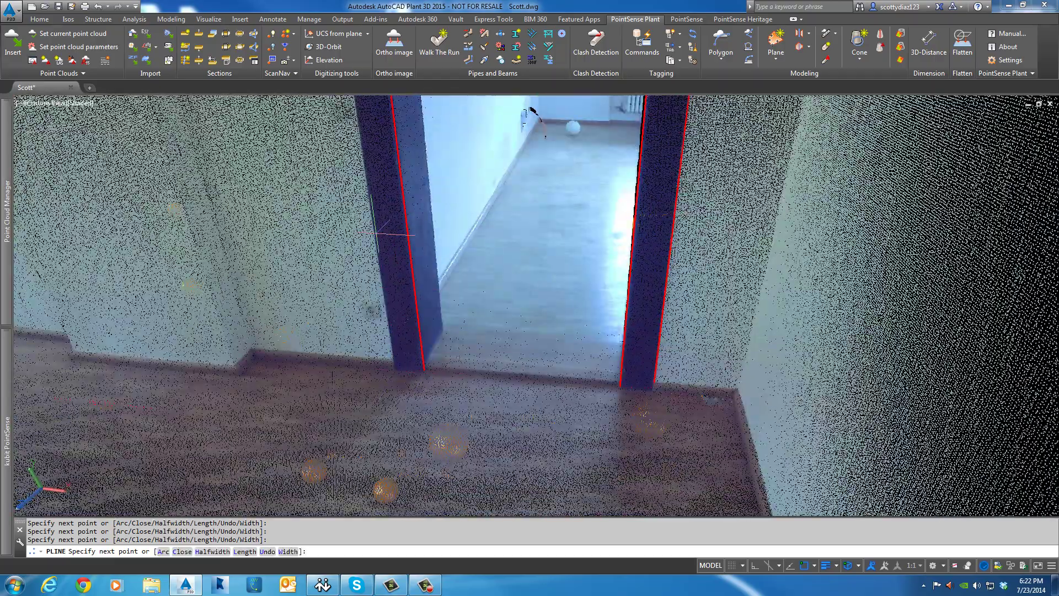
{"action": "middle_click_drag", "start_coordinate": [376, 233], "coordinate": [444, 502], "text": "ctrl"}
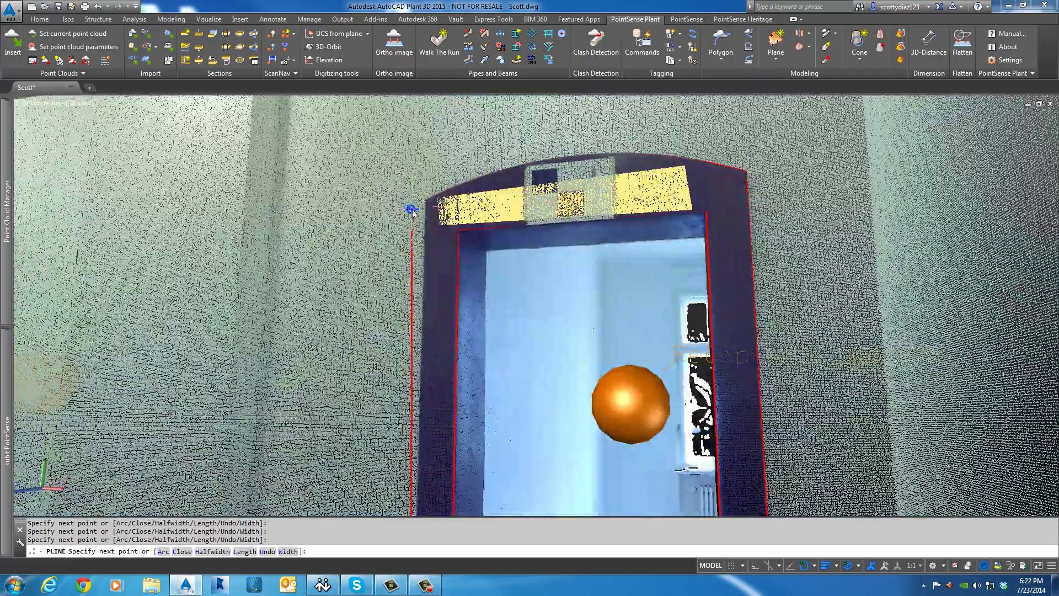
{"action": "right_click", "coordinate": [411, 210], "text": "shift"}
{"action": "left_click", "coordinate": [436, 291]}
{"action": "left_click", "coordinate": [425, 201]}
{"action": "key", "text": "Return"}
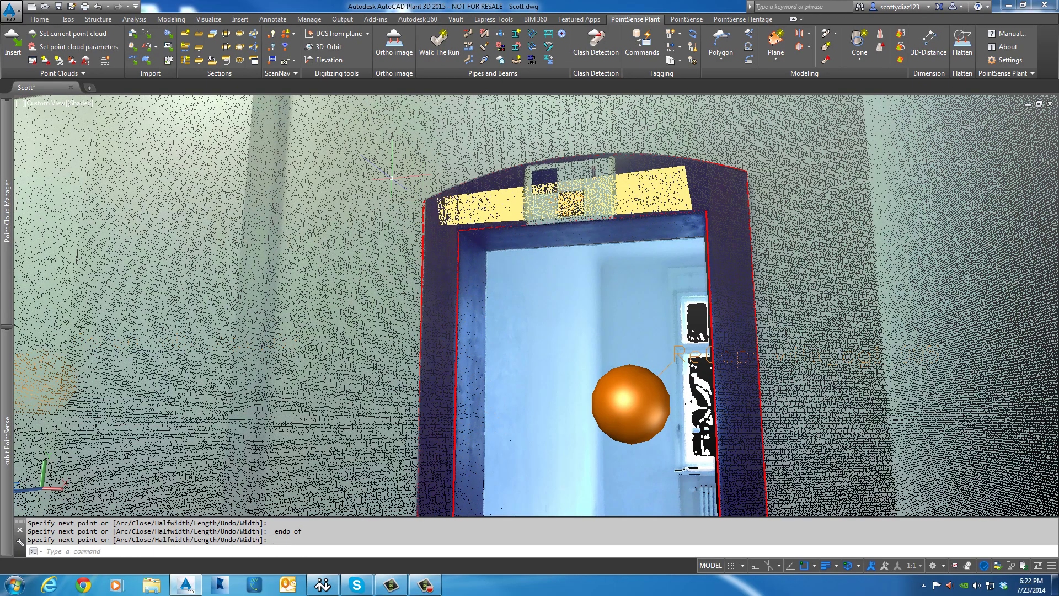
Step: Extrude the door frame polyline into the depth of the doorway, picking the height on the door reveal
{"action": "scroll", "coordinate": [521, 312], "scroll_direction": "down", "scroll_amount": 2}
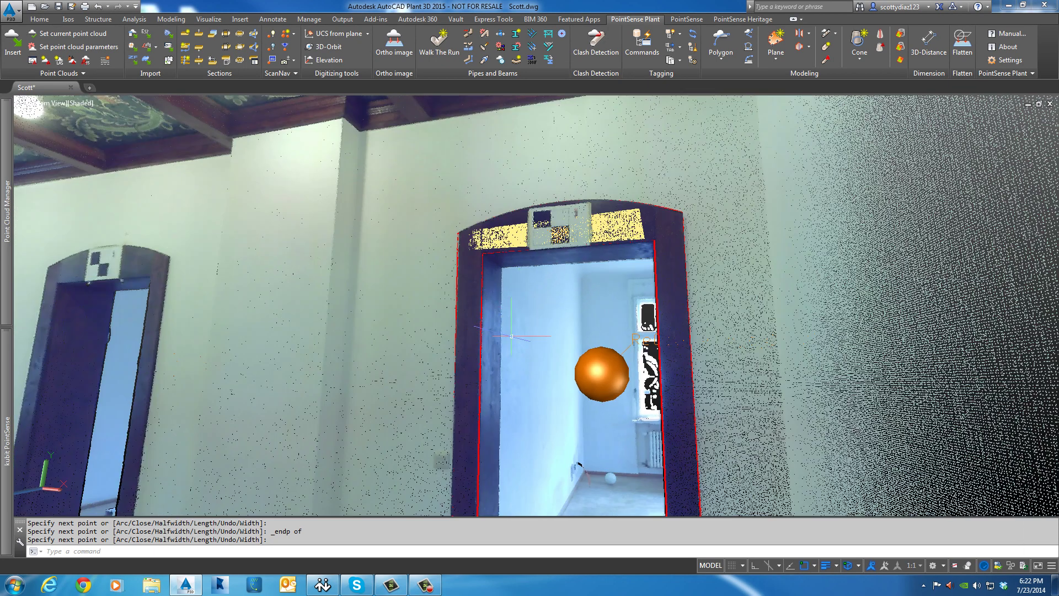
{"action": "middle_click_drag", "start_coordinate": [511, 335], "coordinate": [435, 229], "text": "ctrl"}
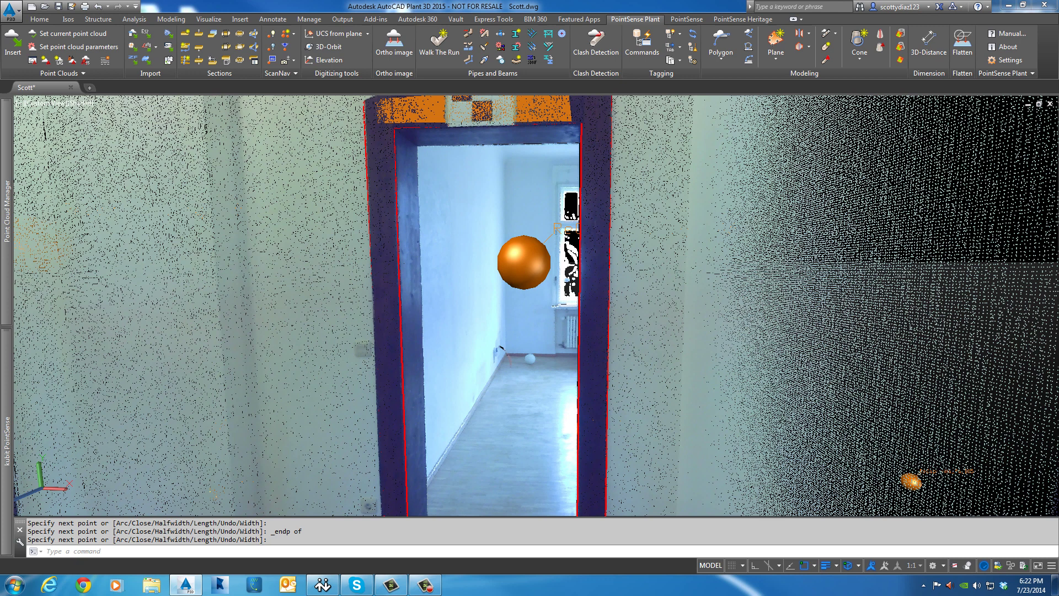
{"action": "type", "text": "extr"}
{"action": "key", "text": "Return"}
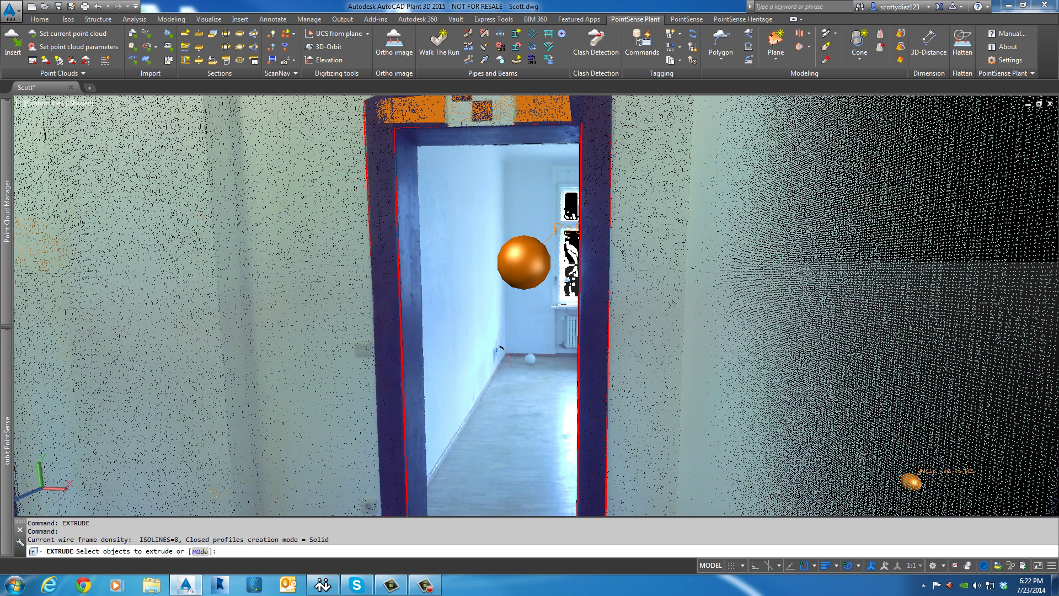
{"action": "type", "text": "l"}
{"action": "key", "text": "Return"}
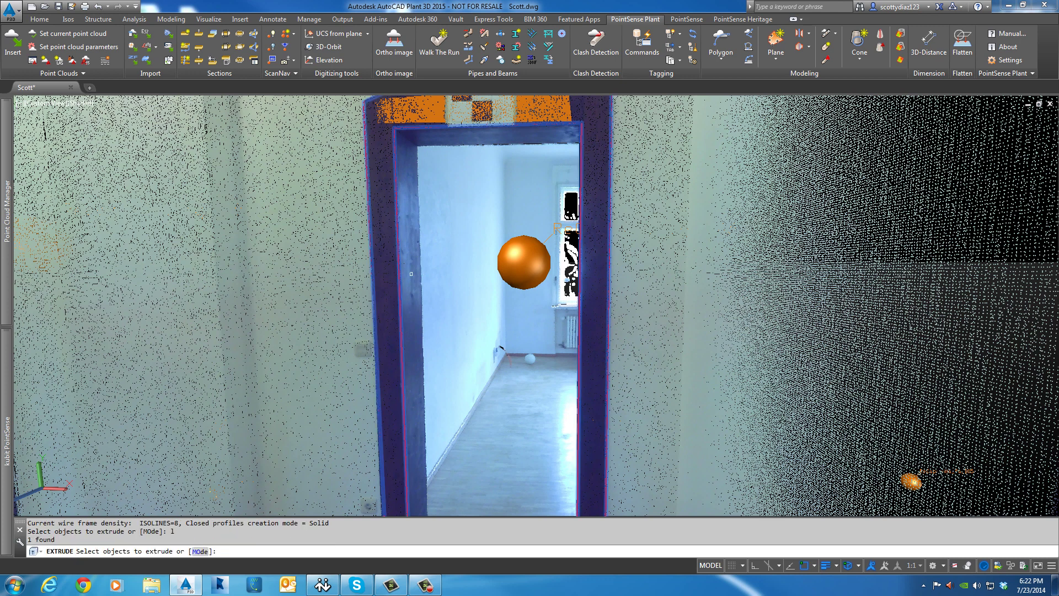
{"action": "key", "text": "Return"}
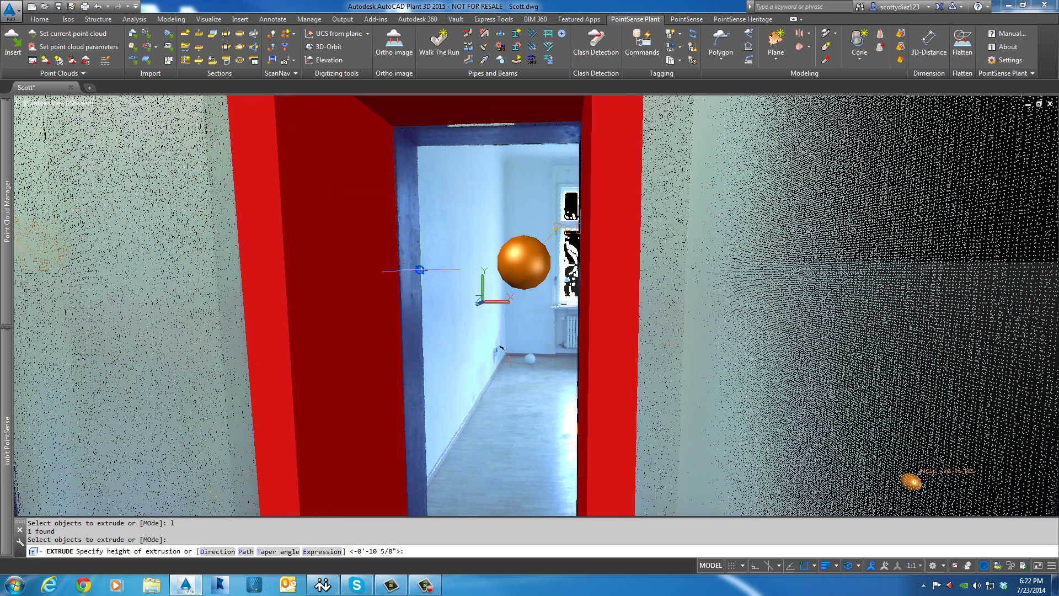
{"action": "left_click", "coordinate": [432, 271]}
{"action": "scroll", "coordinate": [444, 274], "scroll_direction": "down", "scroll_amount": 2}
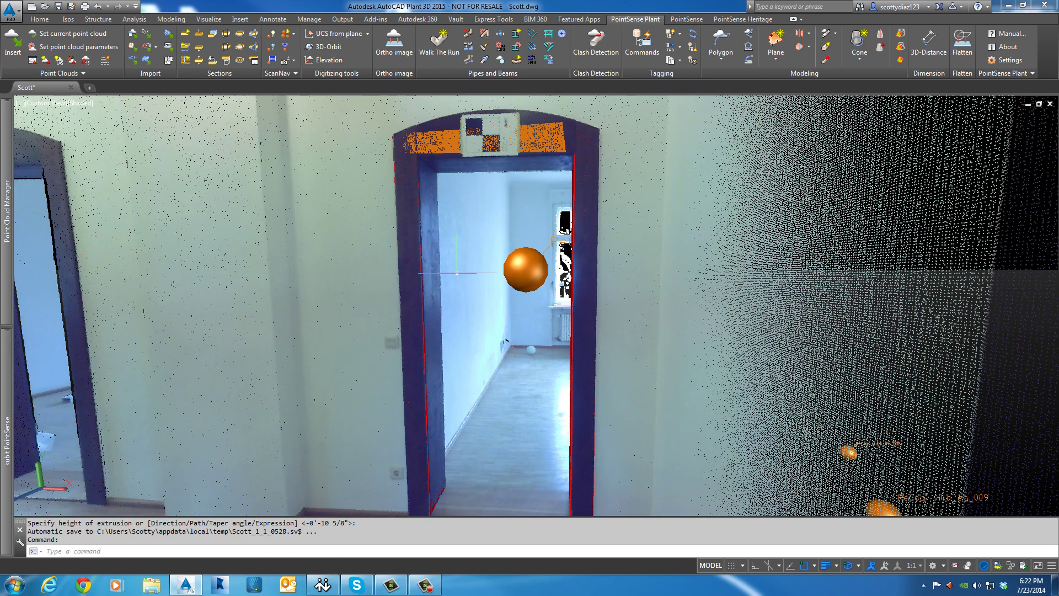
{"action": "mouse_move", "coordinate": [477, 268]}
{"action": "middle_mouse_down"}
{"action": "mouse_move", "coordinate": [270, 279]}
{"action": "mouse_move", "coordinate": [481, 253]}
{"action": "middle_mouse_up"}
{"action": "scroll", "coordinate": [478, 254], "scroll_direction": "down", "scroll_amount": 3}
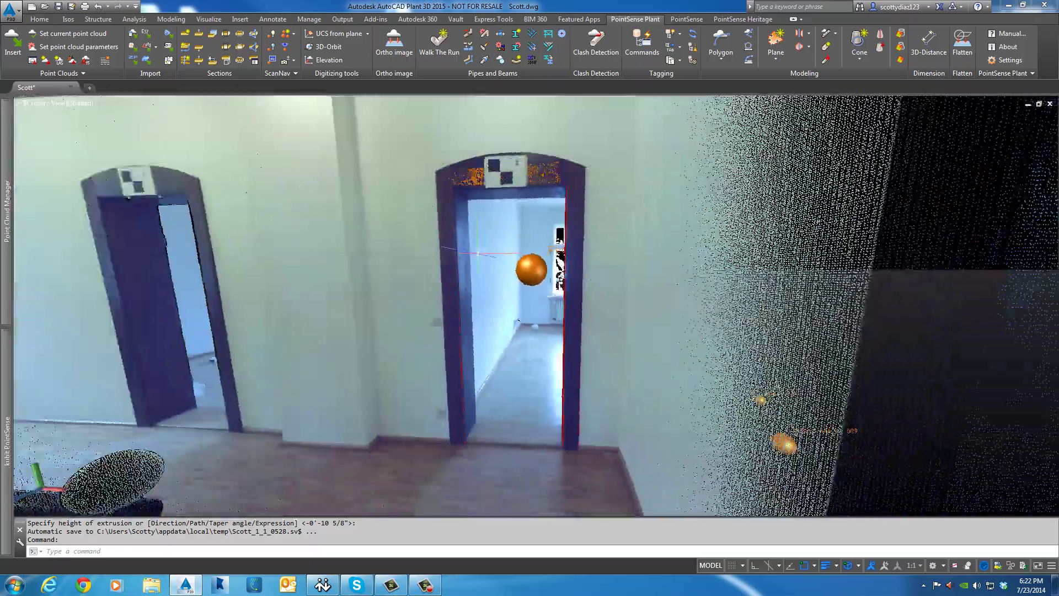
Step: Add a linear dimension for the door opening's height, from the underside of the head to the floor, placing it inside the opening
{"action": "left_click", "coordinate": [273, 19]}
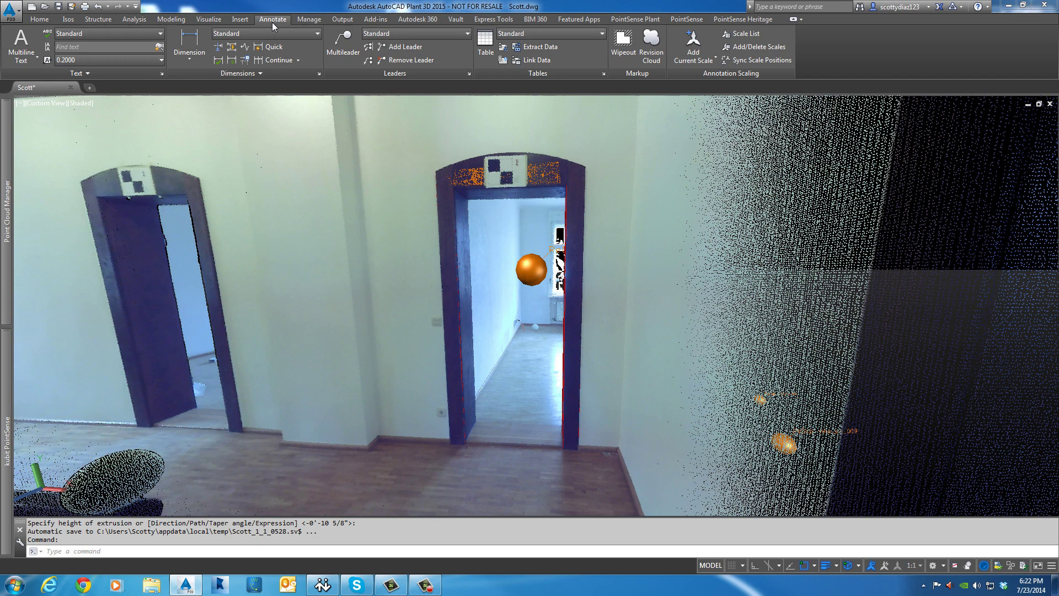
{"action": "left_click", "coordinate": [189, 40]}
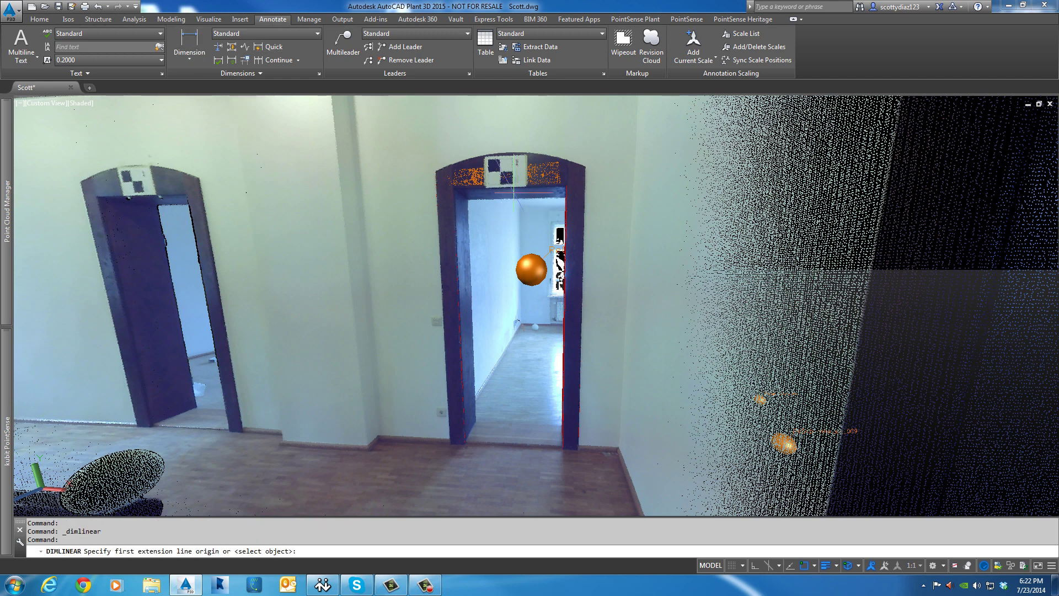
{"action": "left_click", "coordinate": [513, 192]}
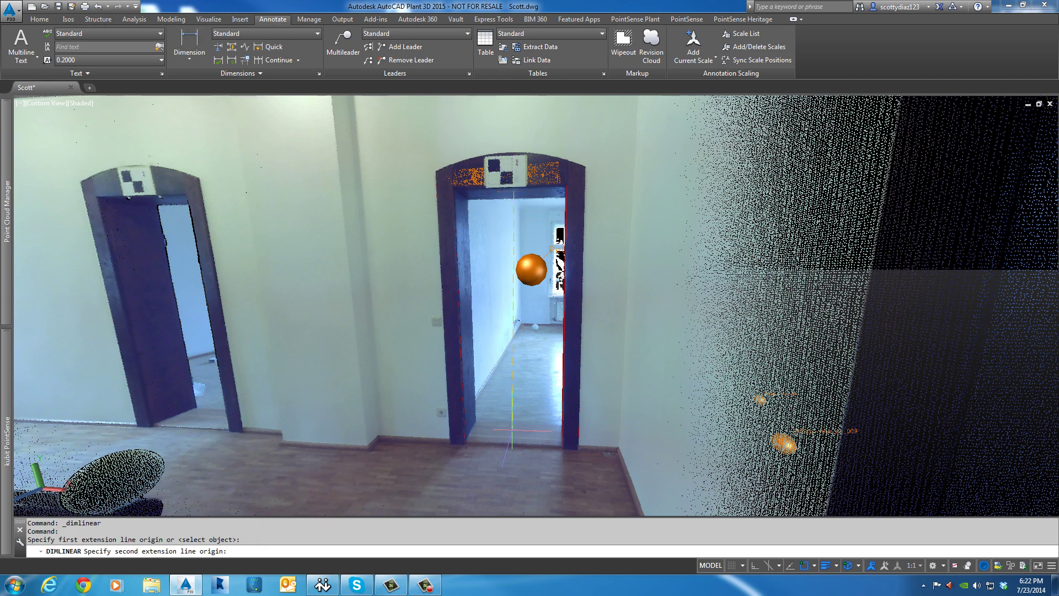
{"action": "left_click", "coordinate": [511, 436]}
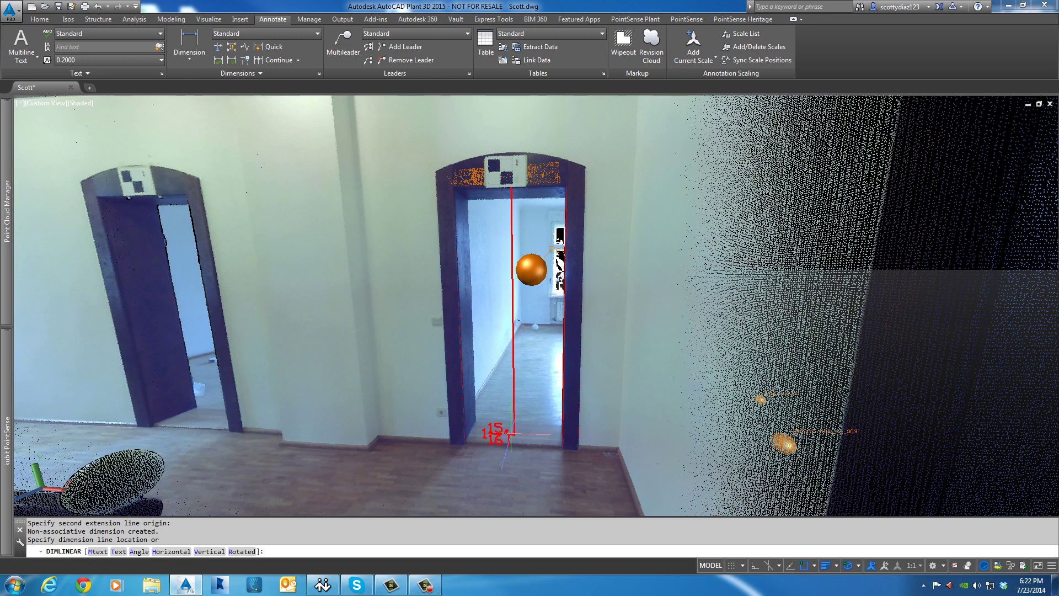
{"action": "left_click", "coordinate": [502, 325]}
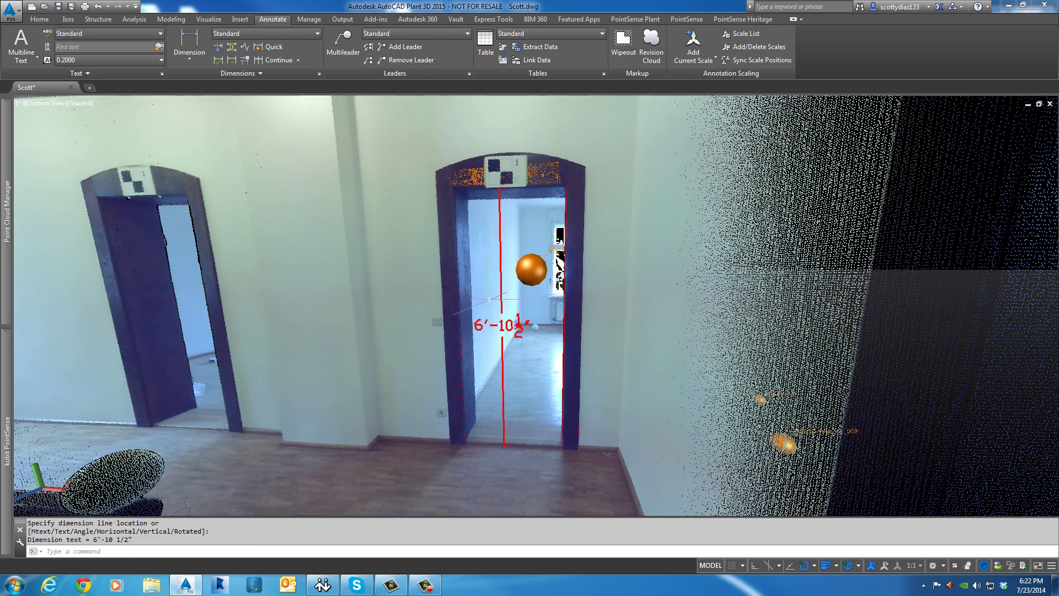
{"action": "scroll", "coordinate": [488, 293], "scroll_direction": "up", "scroll_amount": 3}
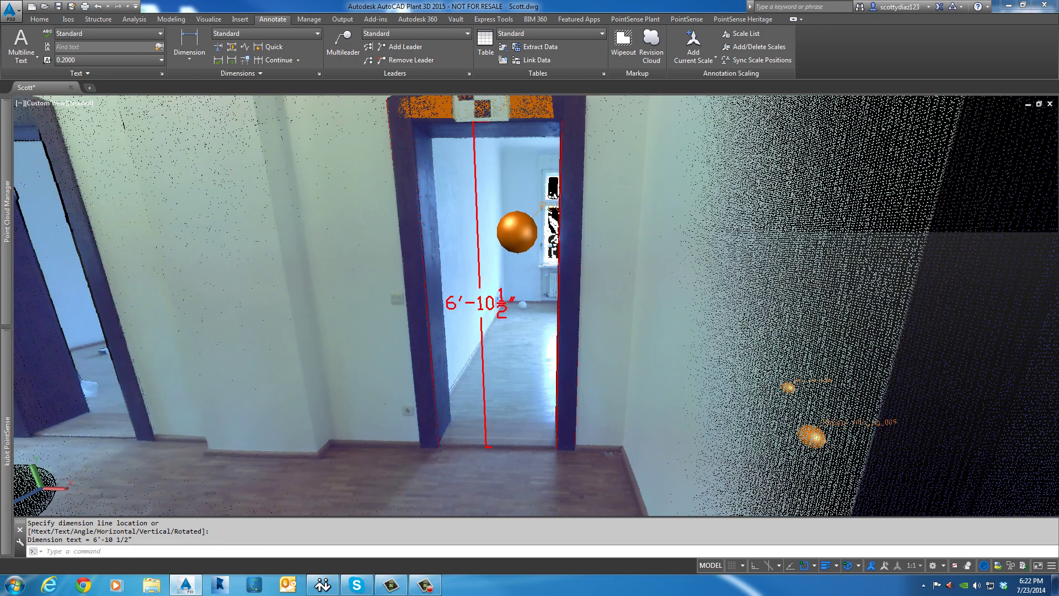
Step: Turn scan navigation off and examine the extruded red door frame in the overall point cloud
{"action": "left_click", "coordinate": [634, 19]}
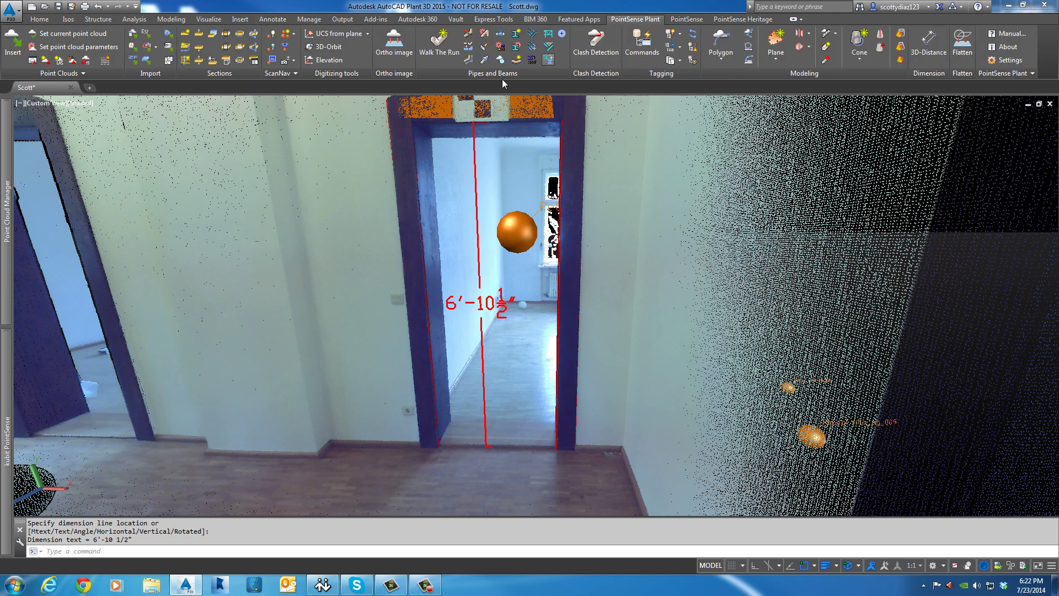
{"action": "left_click", "coordinate": [272, 49]}
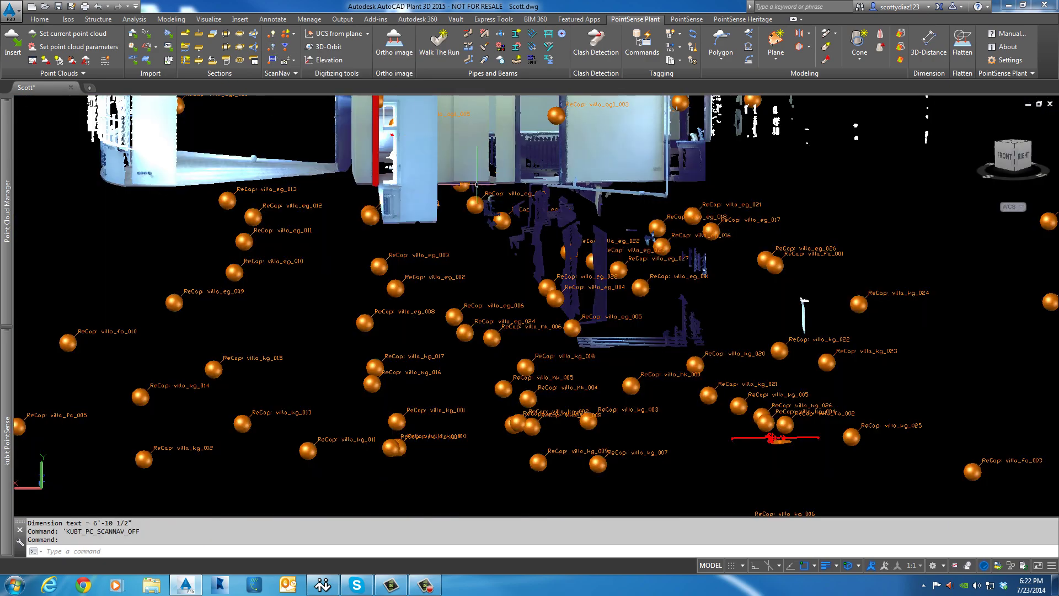
{"action": "middle_click_drag", "start_coordinate": [476, 184], "coordinate": [469, 348]}
{"action": "middle_click_drag", "start_coordinate": [348, 331], "coordinate": [527, 337], "text": "shift"}
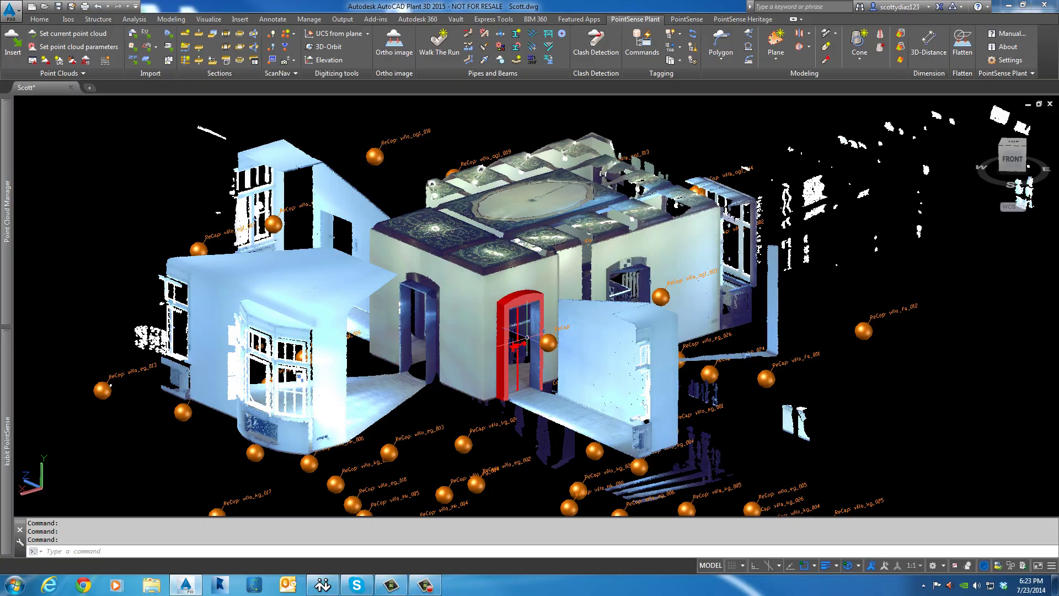
{"action": "scroll", "coordinate": [527, 337], "scroll_direction": "up", "scroll_amount": 6}
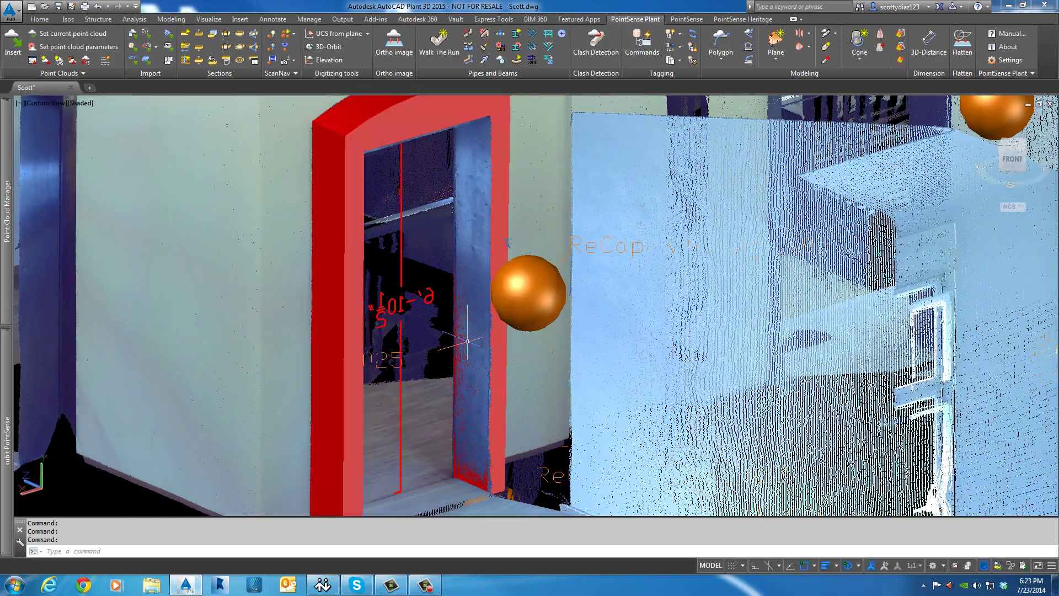
{"action": "middle_click_drag", "start_coordinate": [426, 349], "coordinate": [409, 392], "text": "shift"}
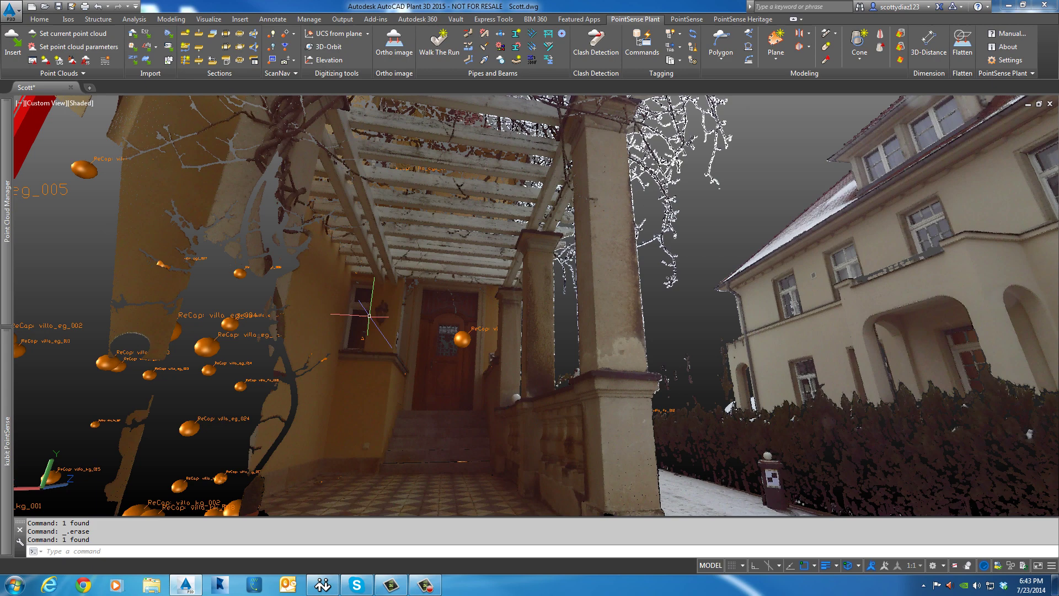
Step: Fit a steel beam to the nearest porch column, detecting the type from points on its face and inserting beams of the HSS14x14 type
{"action": "middle_click_drag", "start_coordinate": [410, 315], "coordinate": [307, 275]}
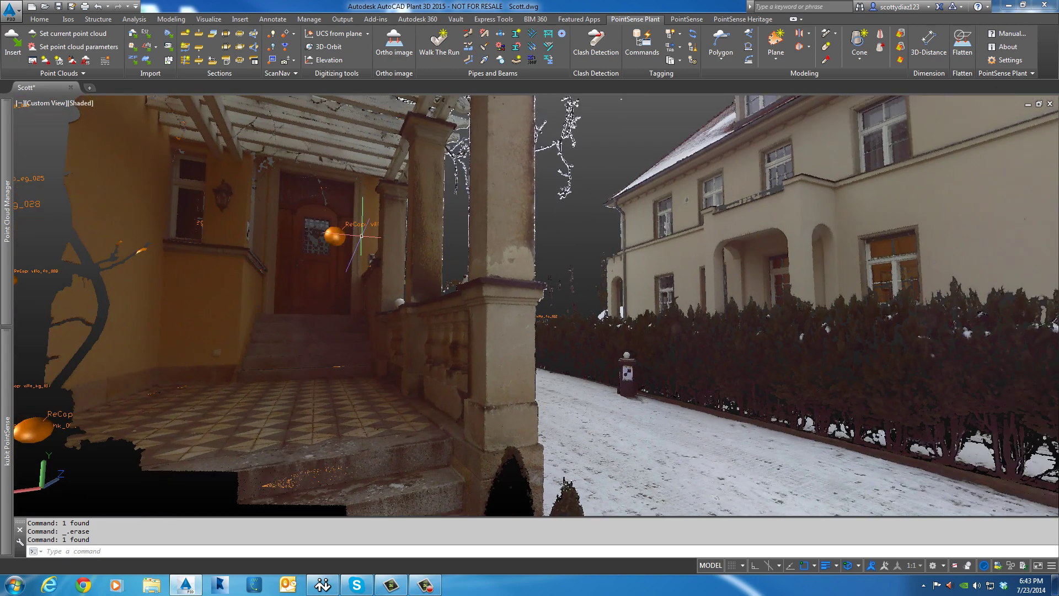
{"action": "middle_click_drag", "start_coordinate": [357, 237], "coordinate": [389, 361]}
{"action": "middle_click_drag", "start_coordinate": [464, 313], "coordinate": [469, 344]}
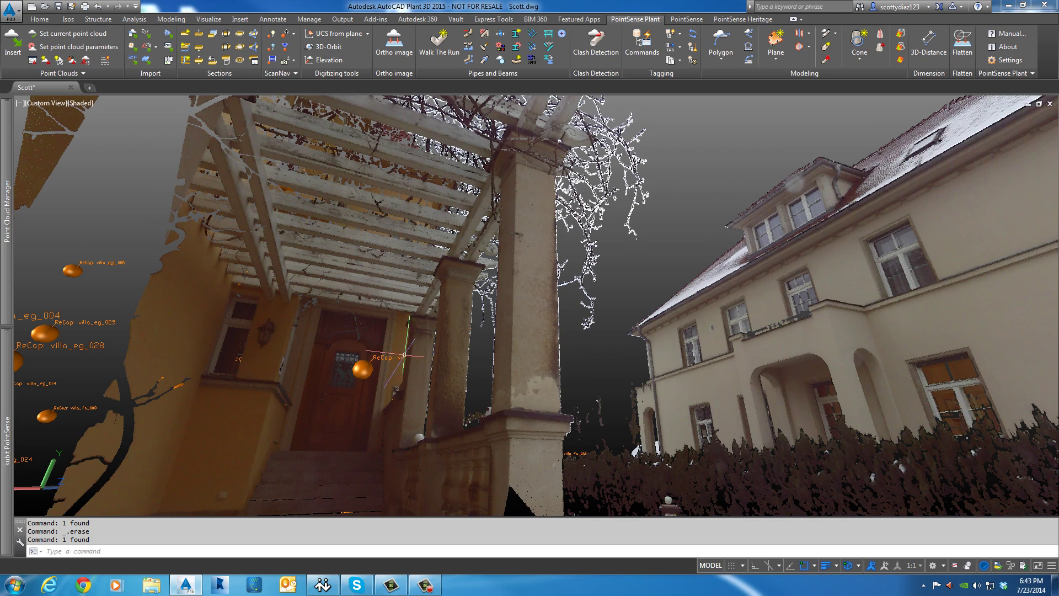
{"action": "middle_click_drag", "start_coordinate": [441, 380], "coordinate": [491, 353]}
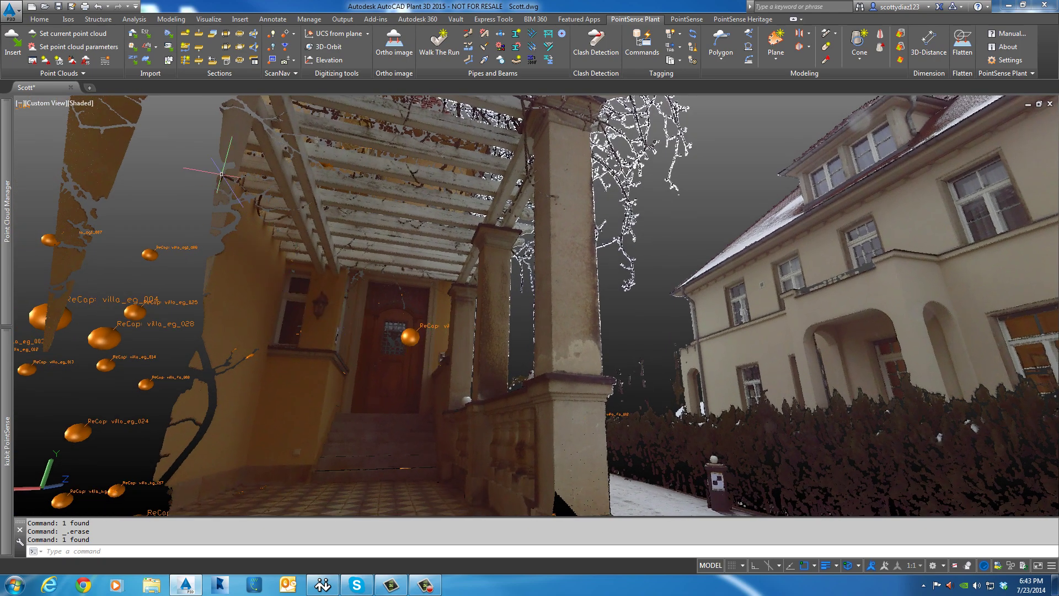
{"action": "left_click", "coordinate": [514, 37]}
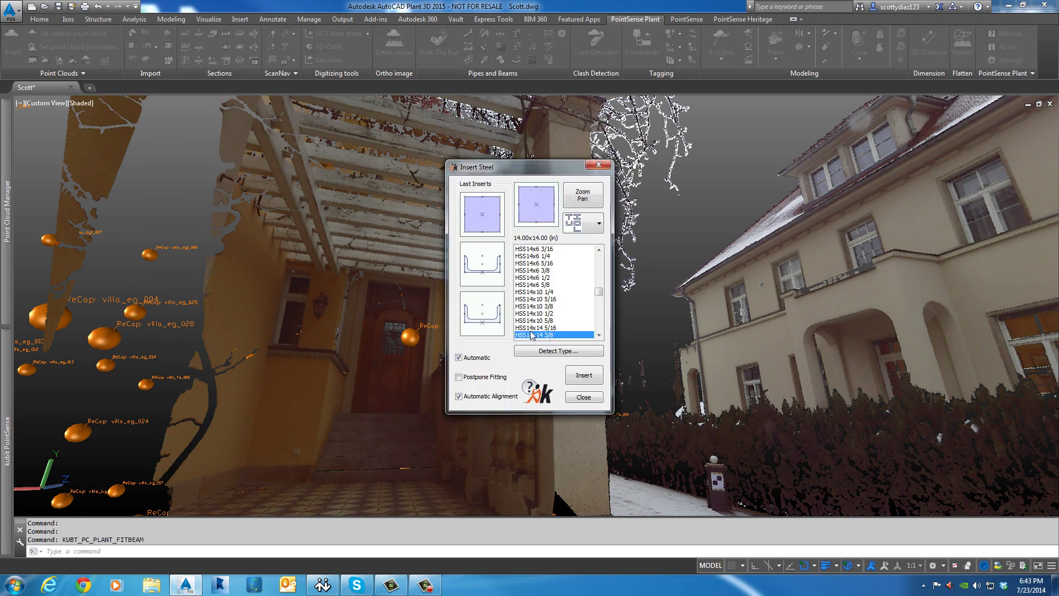
{"action": "left_click", "coordinate": [533, 357]}
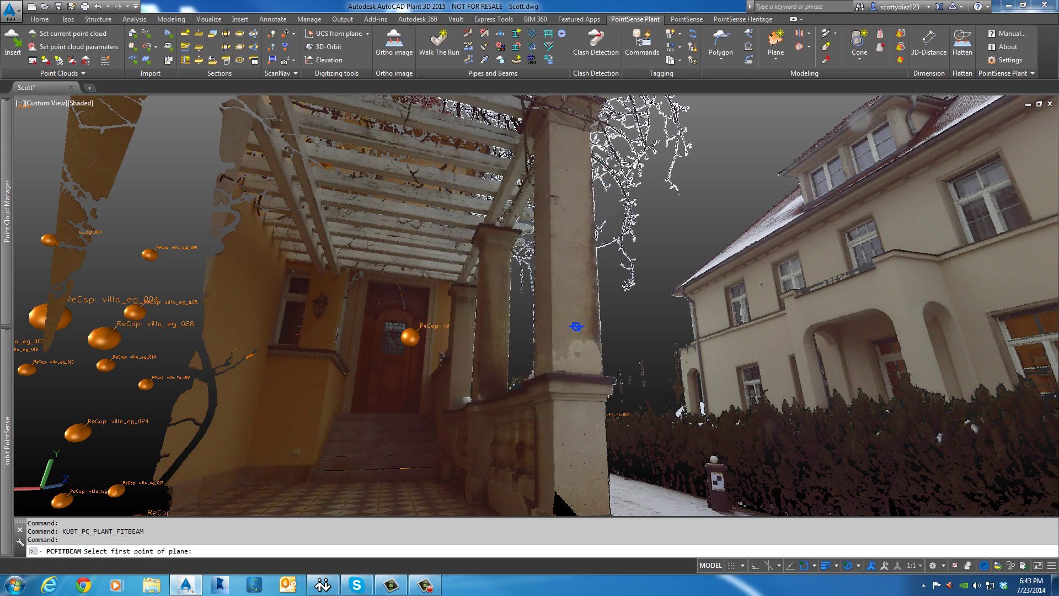
{"action": "left_click", "coordinate": [572, 173]}
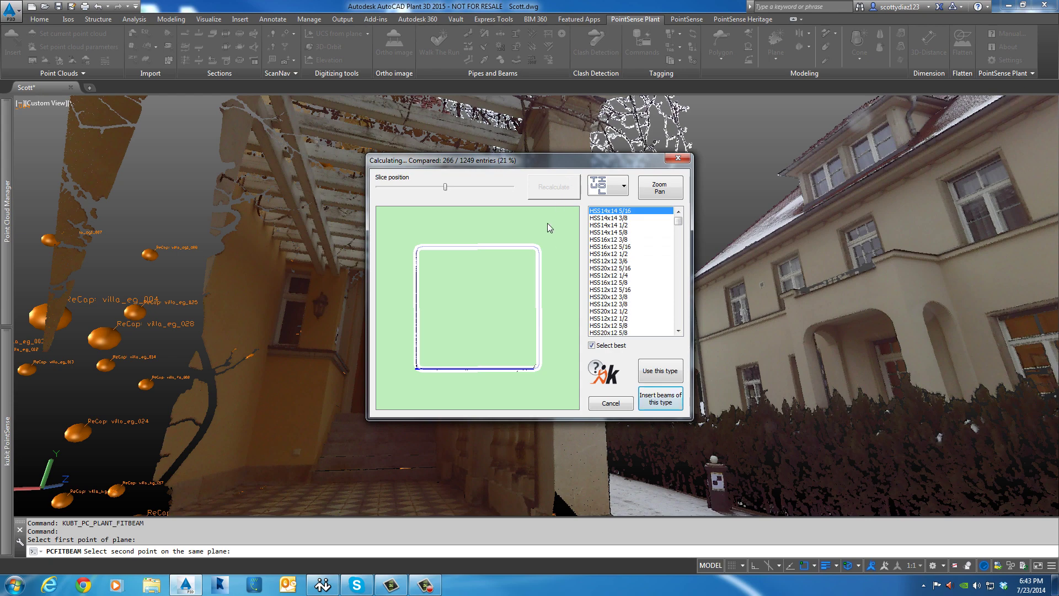
{"action": "left_click", "coordinate": [659, 402]}
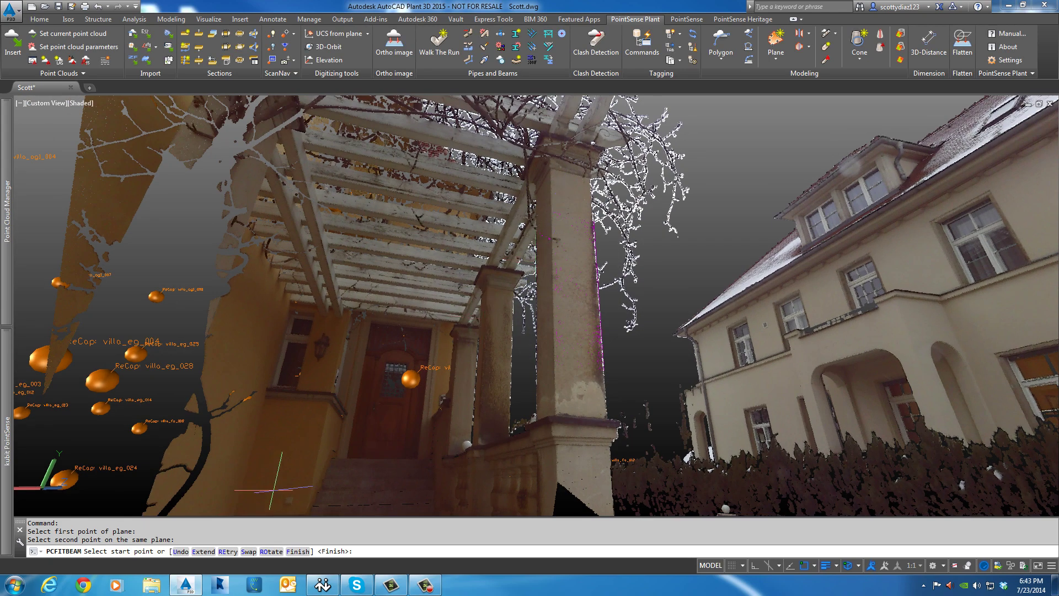
Step: Extend the fitted beam up to the column's capital and down to its base, and finish the extension
{"action": "type", "text": "E"}
{"action": "key", "text": "Return"}
{"action": "scroll", "coordinate": [568, 166], "scroll_direction": "up", "scroll_amount": 6}
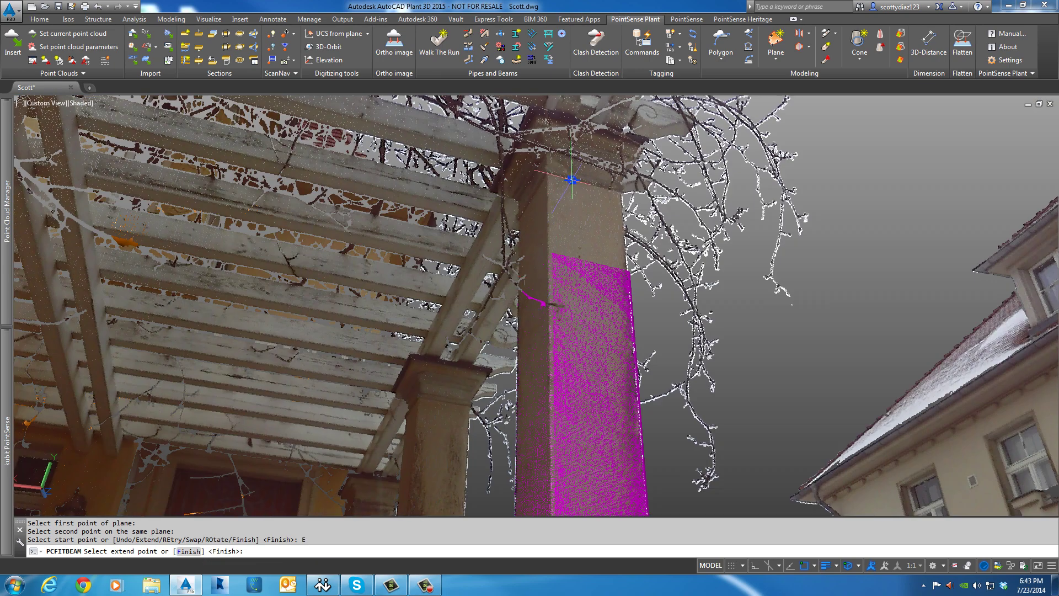
{"action": "left_click", "coordinate": [576, 178]}
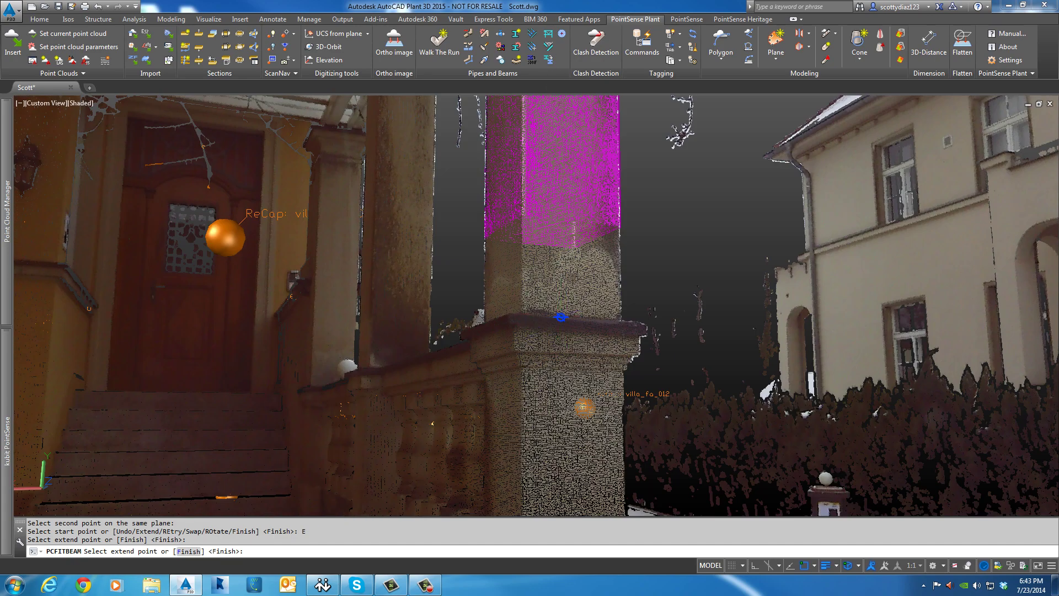
{"action": "left_click", "coordinate": [560, 317]}
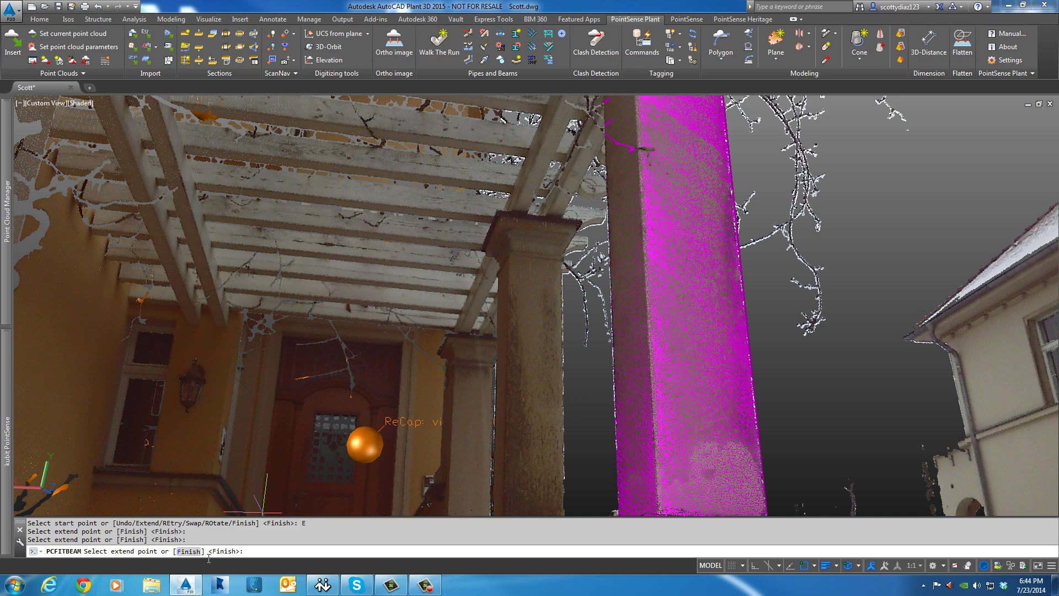
{"action": "left_click", "coordinate": [190, 550]}
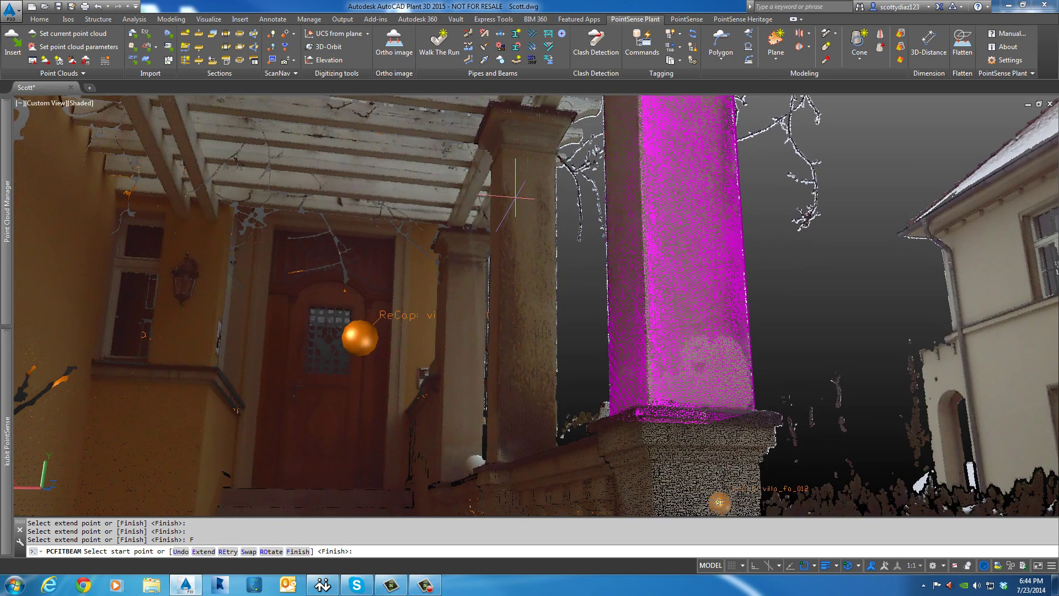
Step: Fit beams of the same type to the middle and rear porch columns from start and end points, retrying the rear one
{"action": "left_click", "coordinate": [518, 190]}
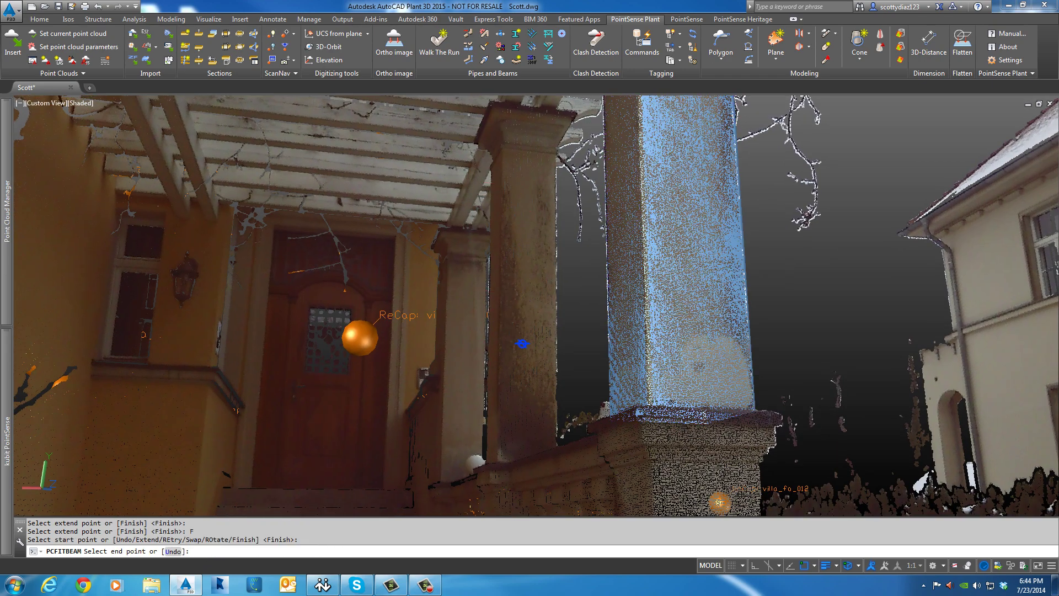
{"action": "left_click", "coordinate": [521, 343]}
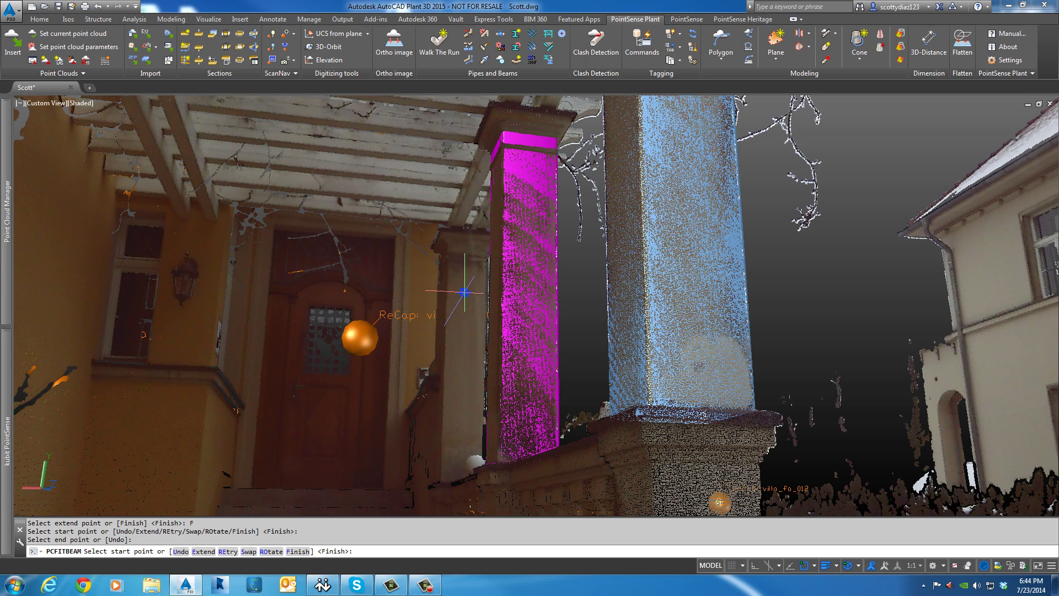
{"action": "left_click", "coordinate": [464, 292]}
{"action": "left_click", "coordinate": [460, 408]}
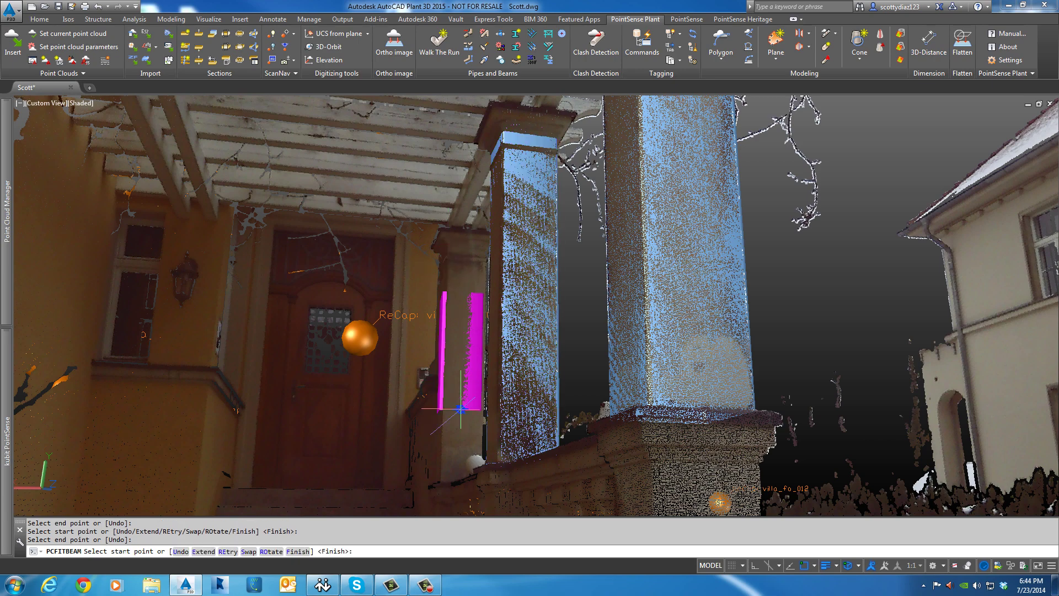
{"action": "left_click", "coordinate": [228, 551]}
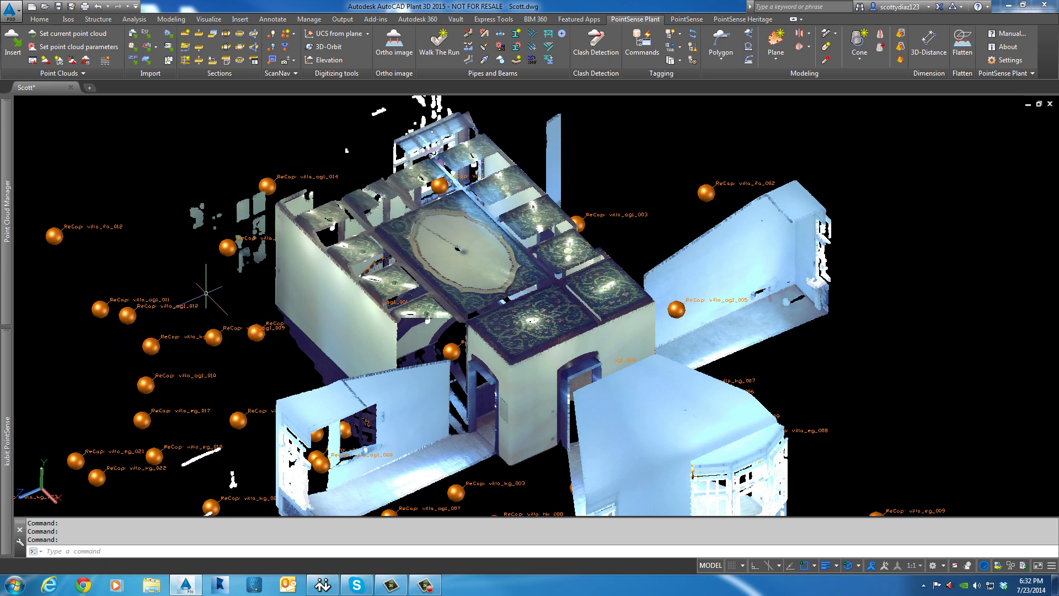
{"action": "type", "text": "L"}
{"action": "key", "text": "Return"}
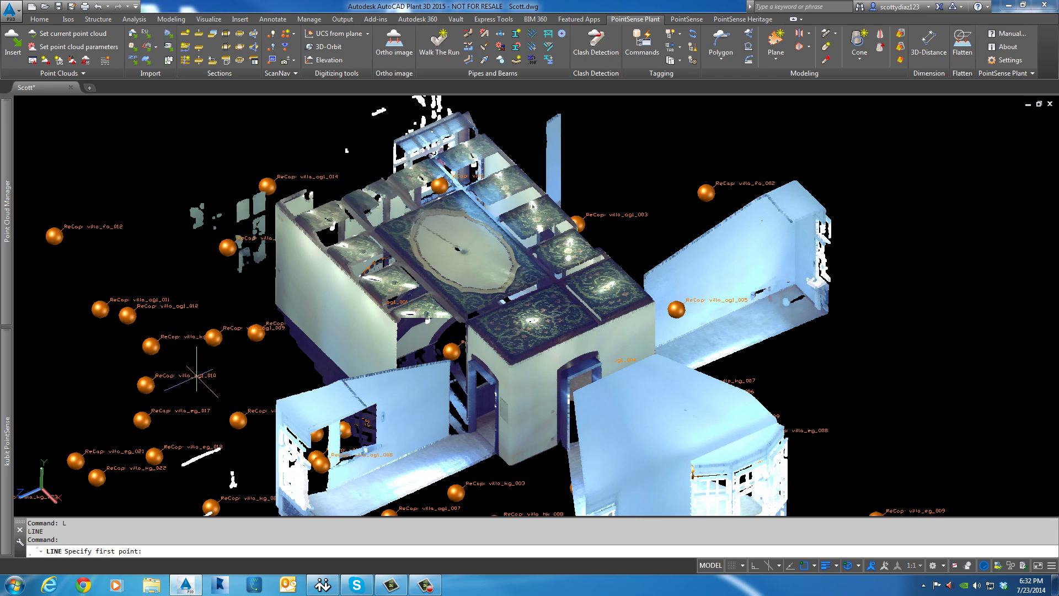
{"action": "key", "text": "Escape"}
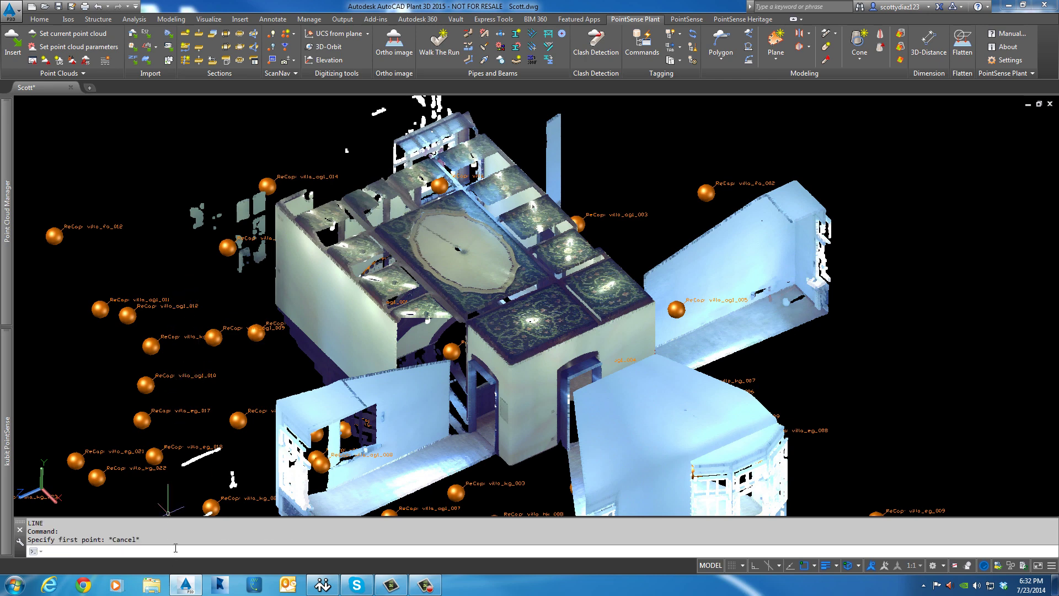
Step: Open the layer properties manager, switch the KUBITSCANLABEL layer off and on again, and close the manager
{"action": "type", "text": "LA"}
{"action": "key", "text": "Return"}
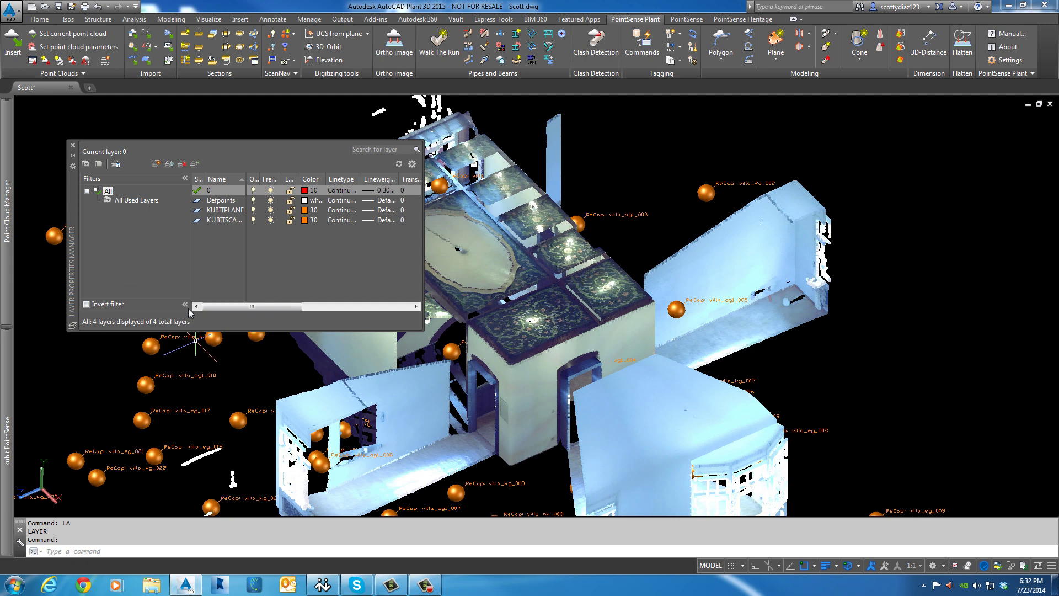
{"action": "double_click", "coordinate": [253, 181]}
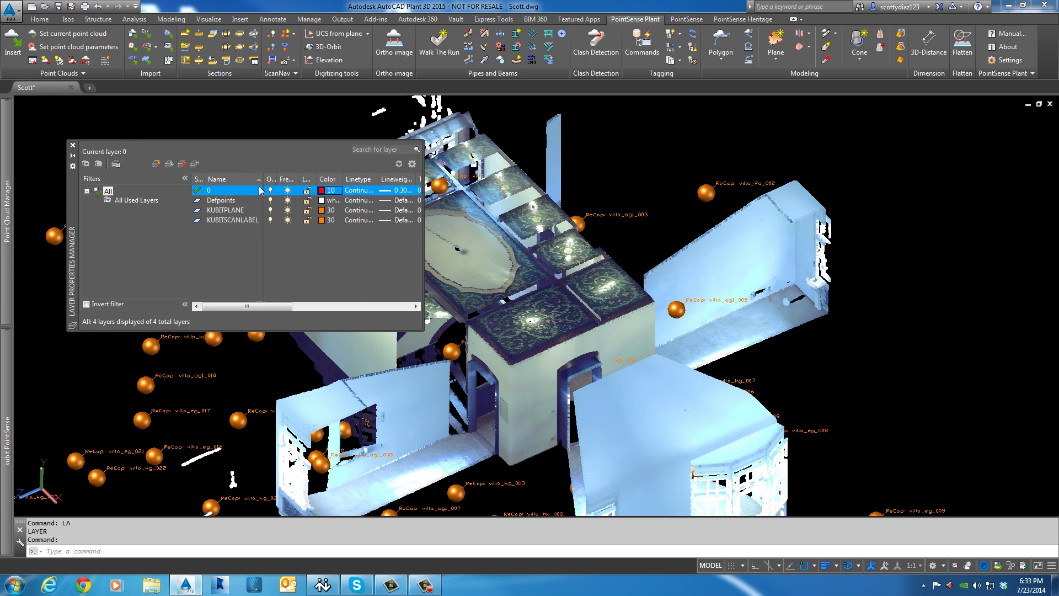
{"action": "left_click", "coordinate": [270, 220]}
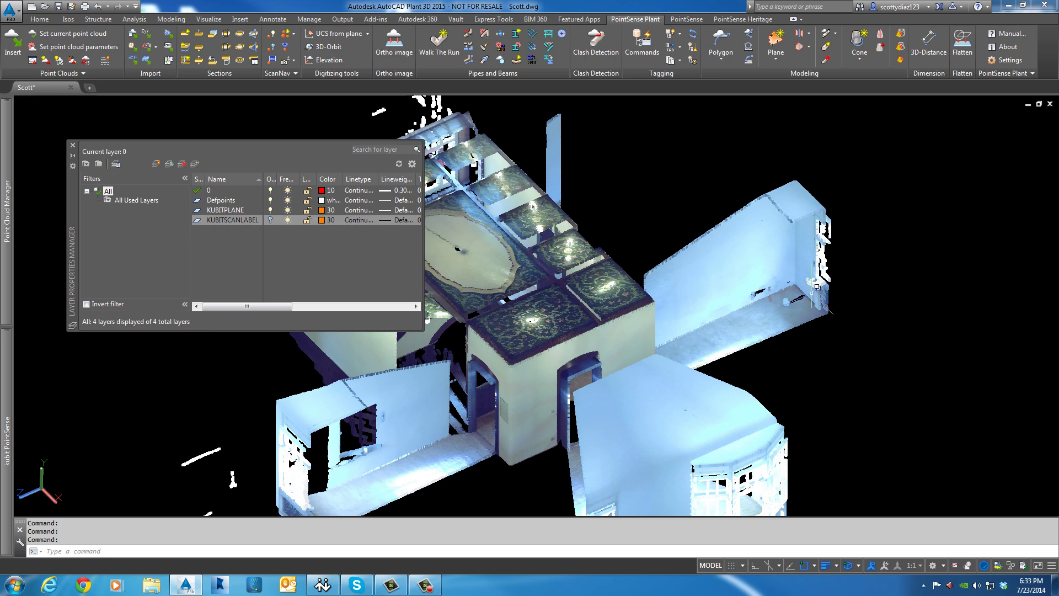
{"action": "left_click", "coordinate": [270, 220]}
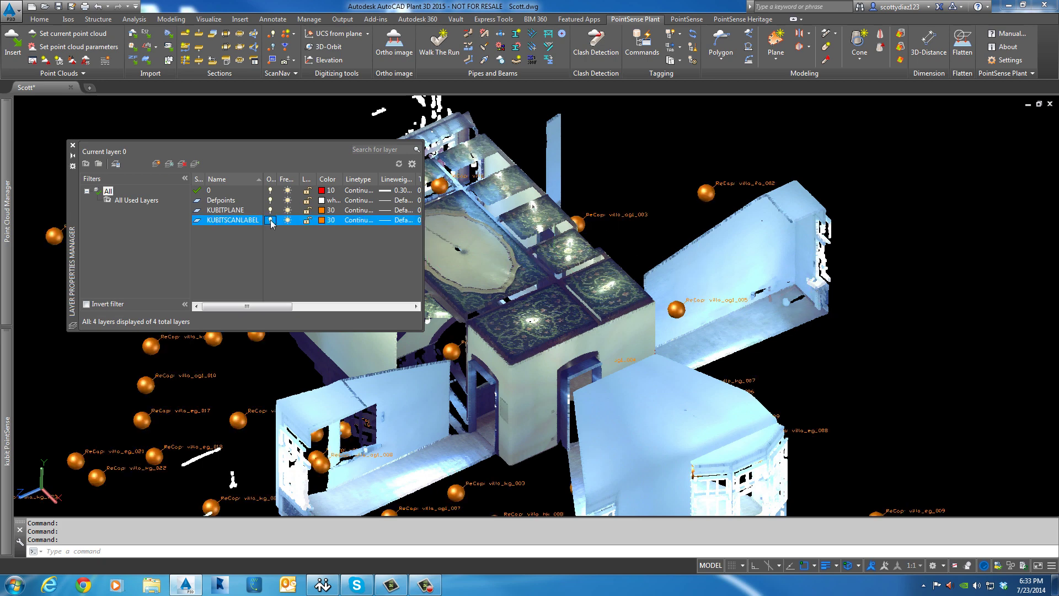
{"action": "left_click", "coordinate": [72, 146]}
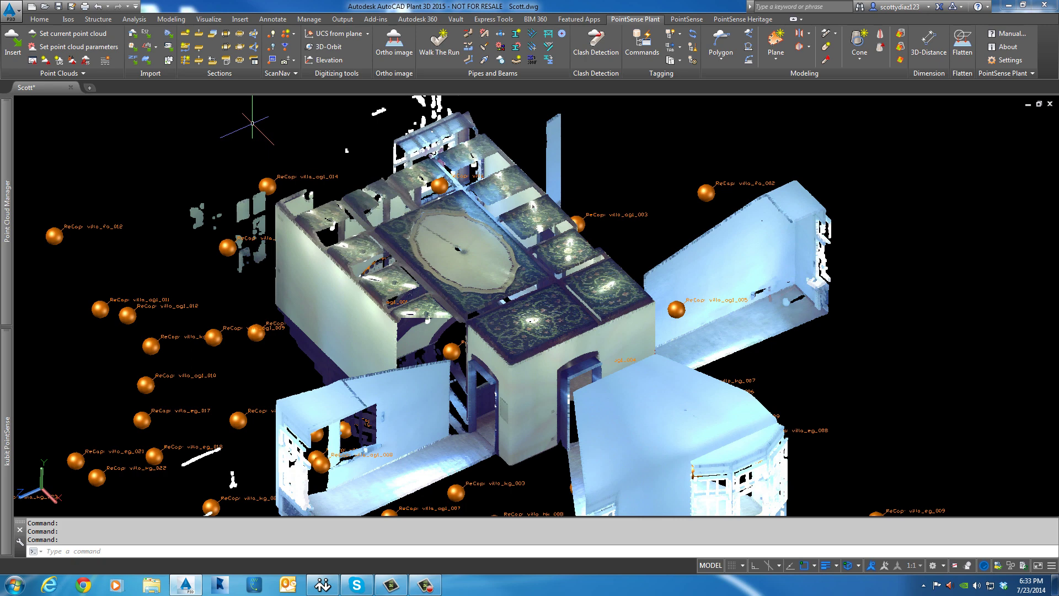
Step: Set the default ScanNav view direction of the ScanLabel beside the red door frame to a target point in the doorway
{"action": "left_click", "coordinate": [285, 52]}
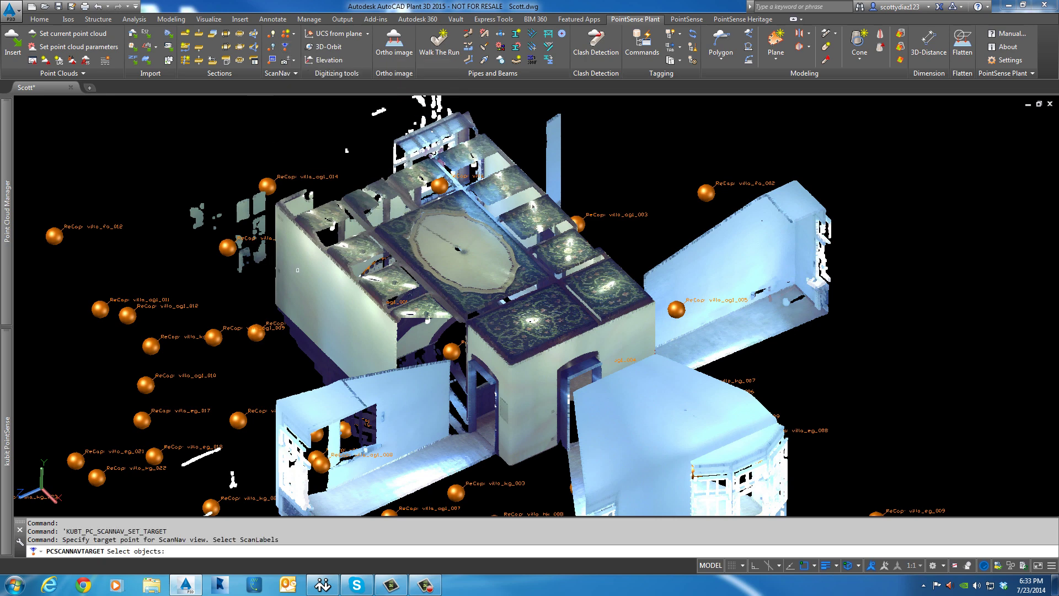
{"action": "middle_click_drag", "start_coordinate": [304, 353], "coordinate": [267, 228]}
{"action": "middle_click_drag", "start_coordinate": [452, 386], "coordinate": [342, 327], "text": "shift"}
{"action": "left_click_drag", "start_coordinate": [342, 328], "coordinate": [290, 273]}
{"action": "key", "text": "Escape"}
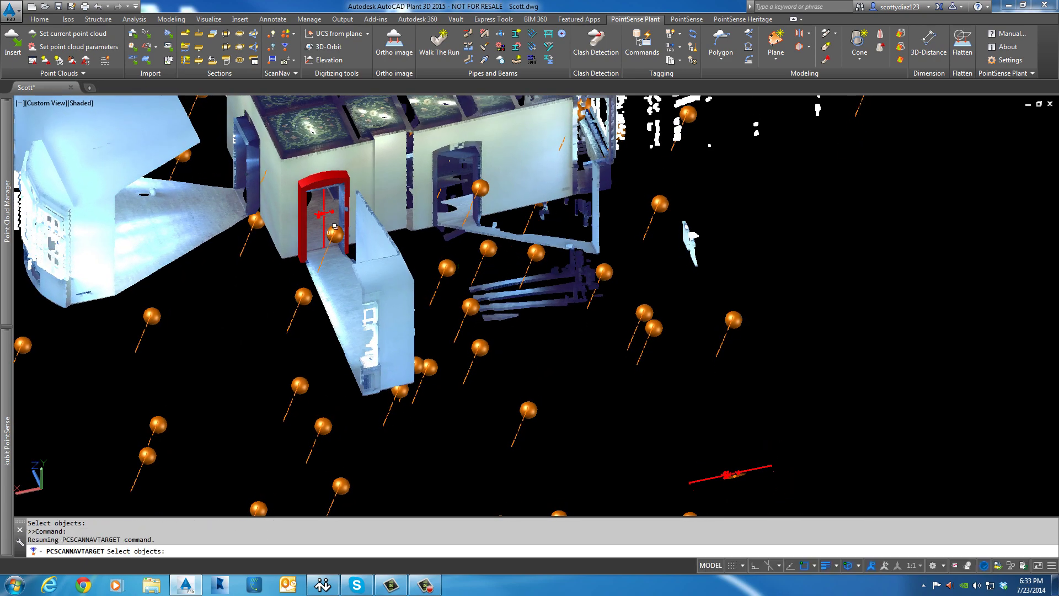
{"action": "left_click", "coordinate": [340, 226]}
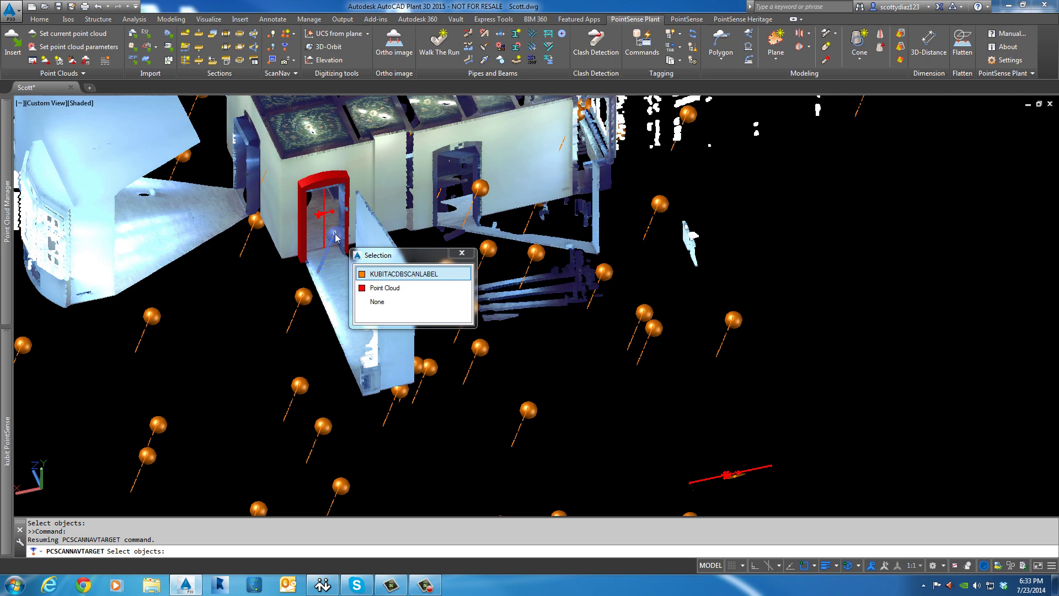
{"action": "left_click", "coordinate": [379, 275]}
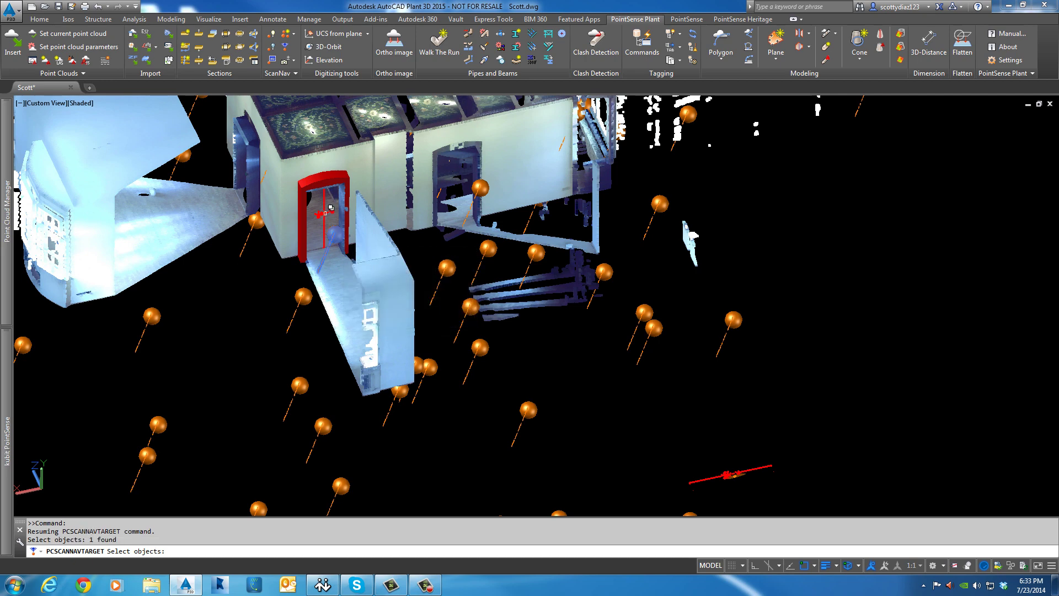
{"action": "key", "text": "Return"}
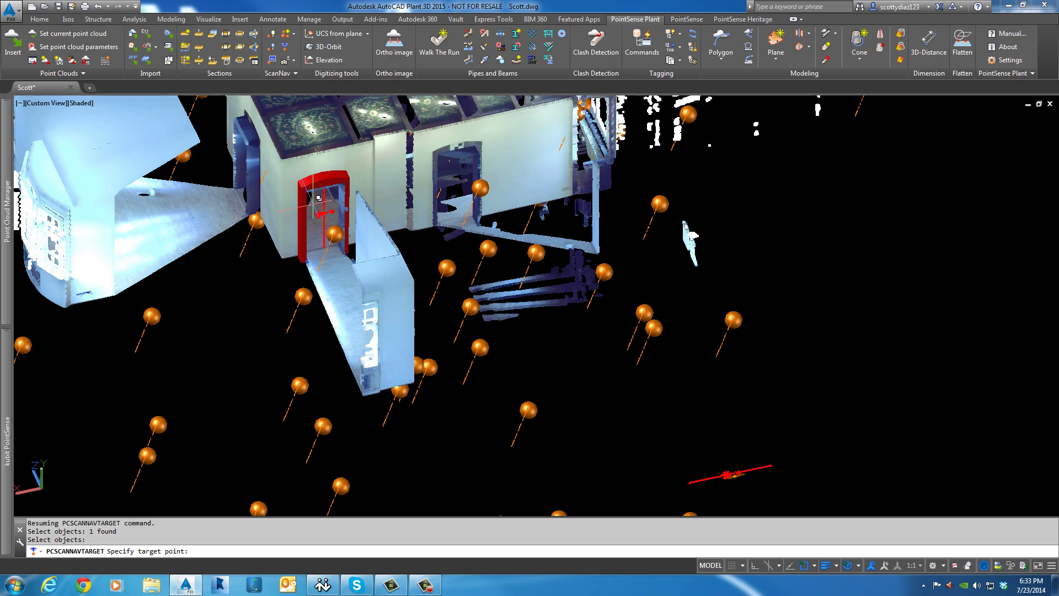
{"action": "left_click", "coordinate": [321, 221]}
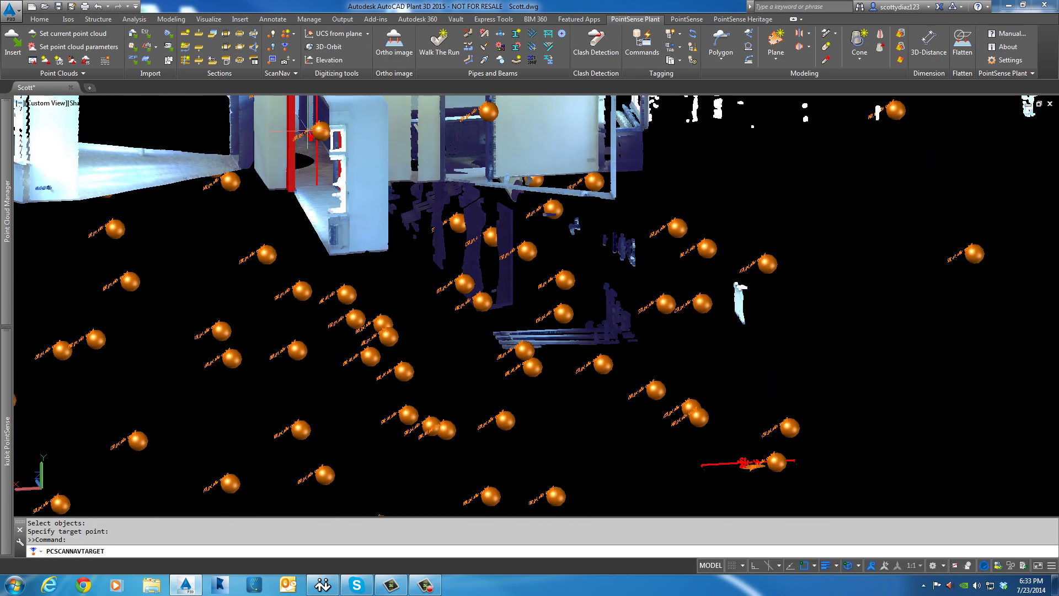
{"action": "left_click", "coordinate": [306, 103]}
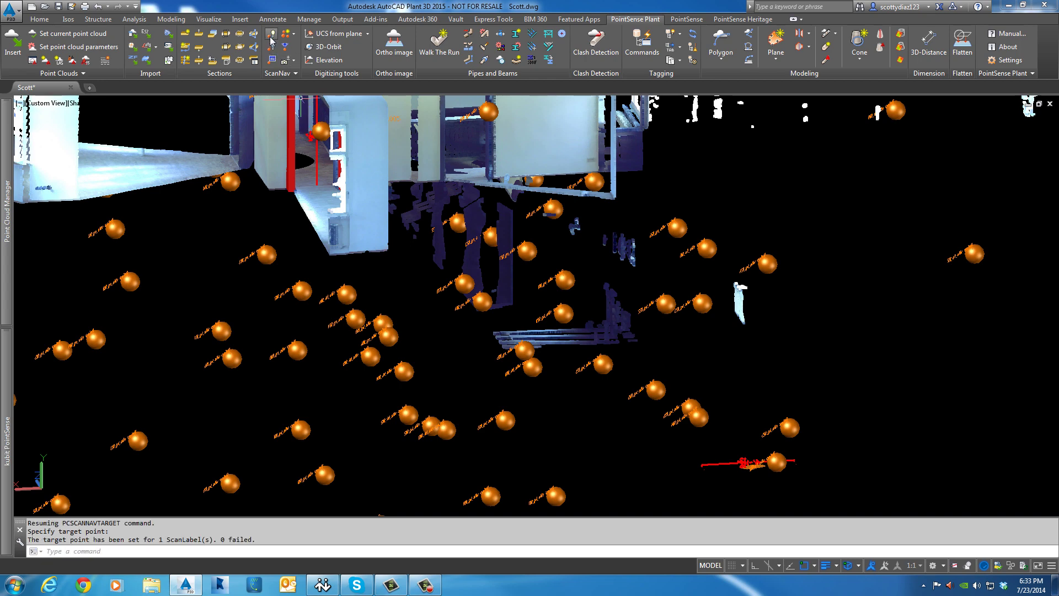
Step: Navigate with ScanNav to the ScanLabel beside the red door frame and isolate its scan
{"action": "left_click", "coordinate": [272, 57]}
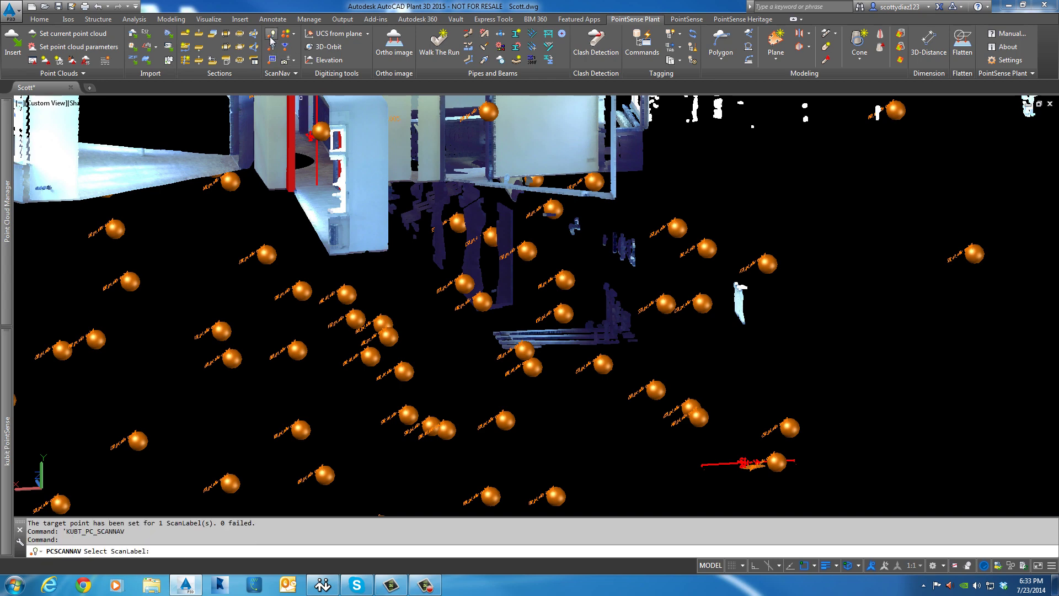
{"action": "left_click", "coordinate": [325, 124]}
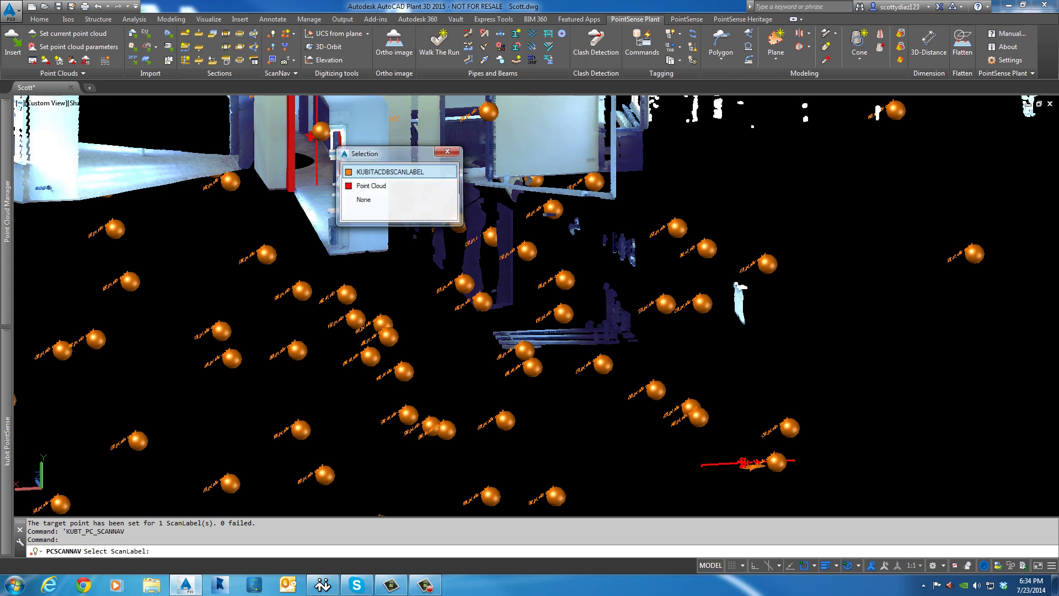
{"action": "left_click", "coordinate": [357, 173]}
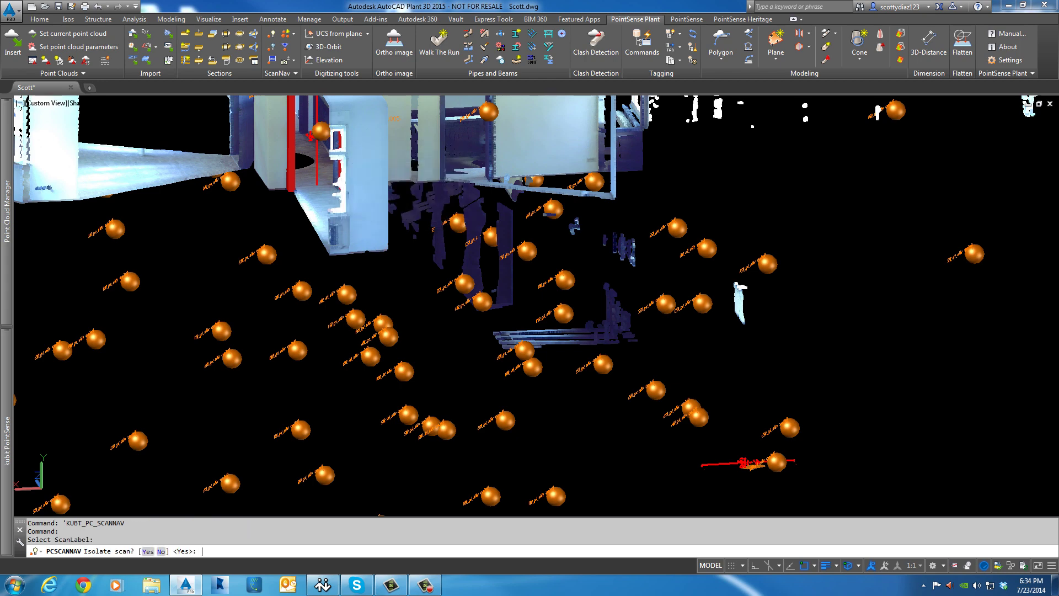
{"action": "key", "text": "Return"}
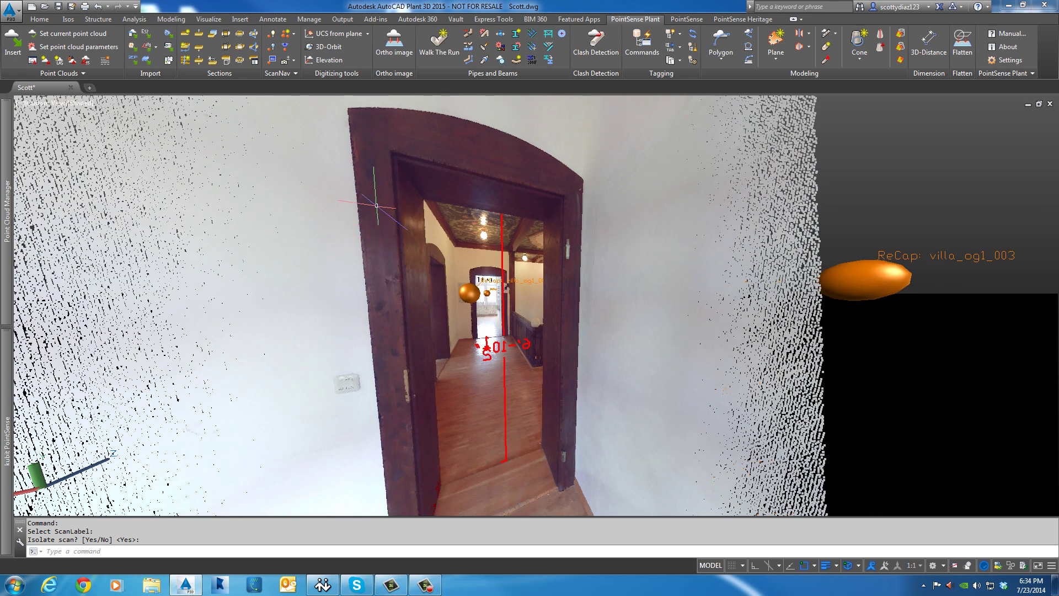
{"action": "left_click", "coordinate": [294, 34]}
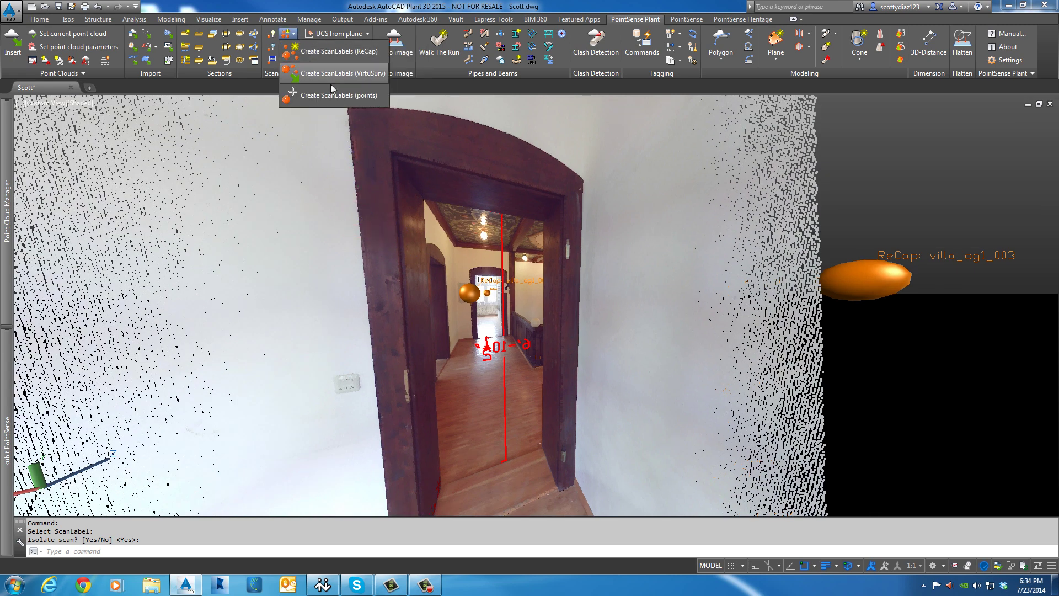
{"action": "left_click", "coordinate": [546, 299]}
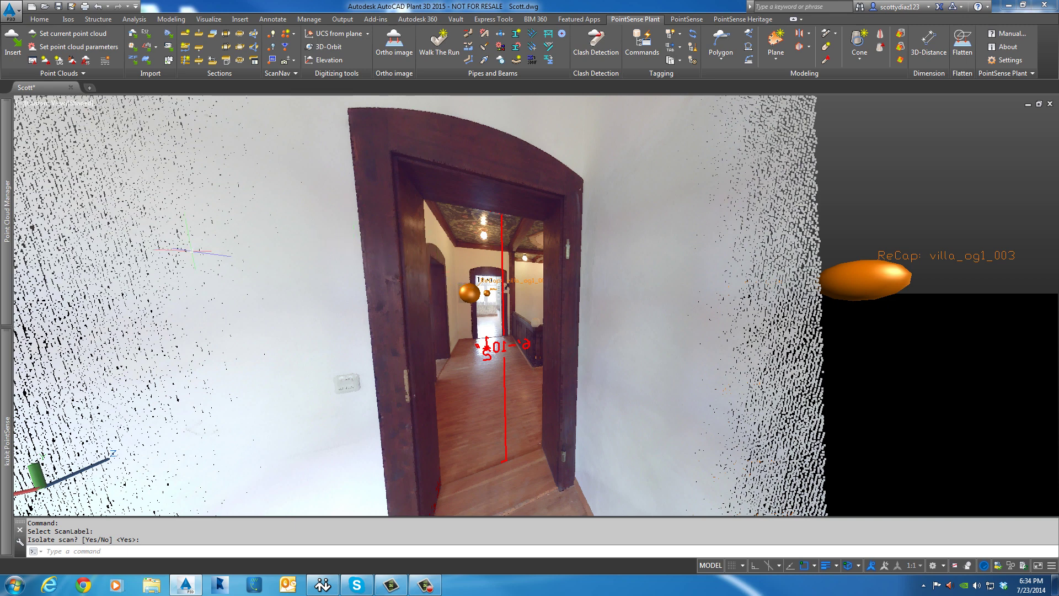
{"action": "mouse_move", "coordinate": [7, 185]}
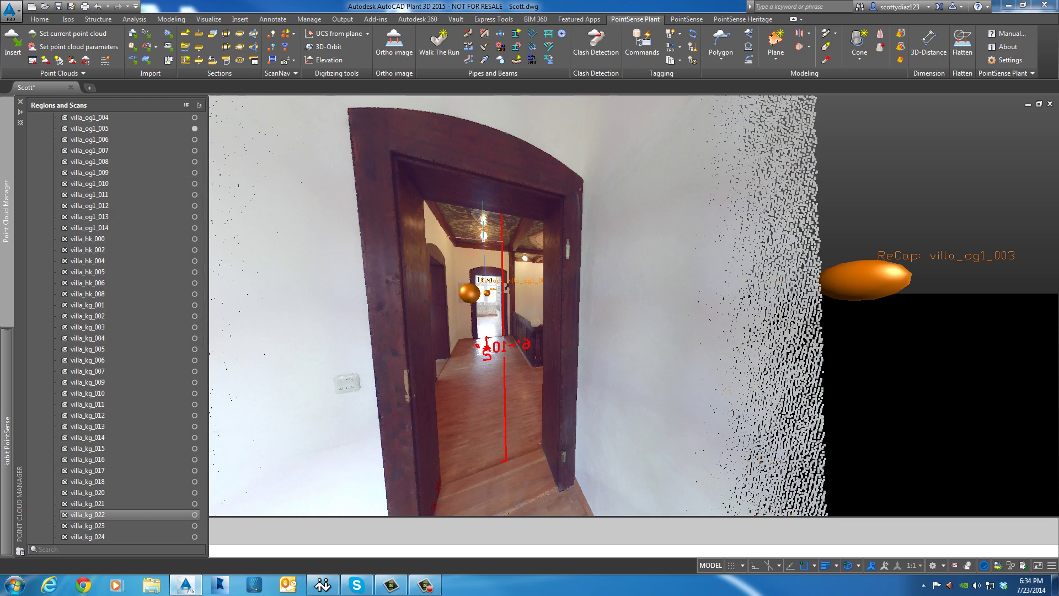
{"action": "left_click_drag", "start_coordinate": [508, 220], "coordinate": [479, 198]}
{"action": "middle_click_drag", "start_coordinate": [479, 198], "coordinate": [356, 190]}
{"action": "scroll", "coordinate": [356, 191], "scroll_direction": "down", "scroll_amount": 1}
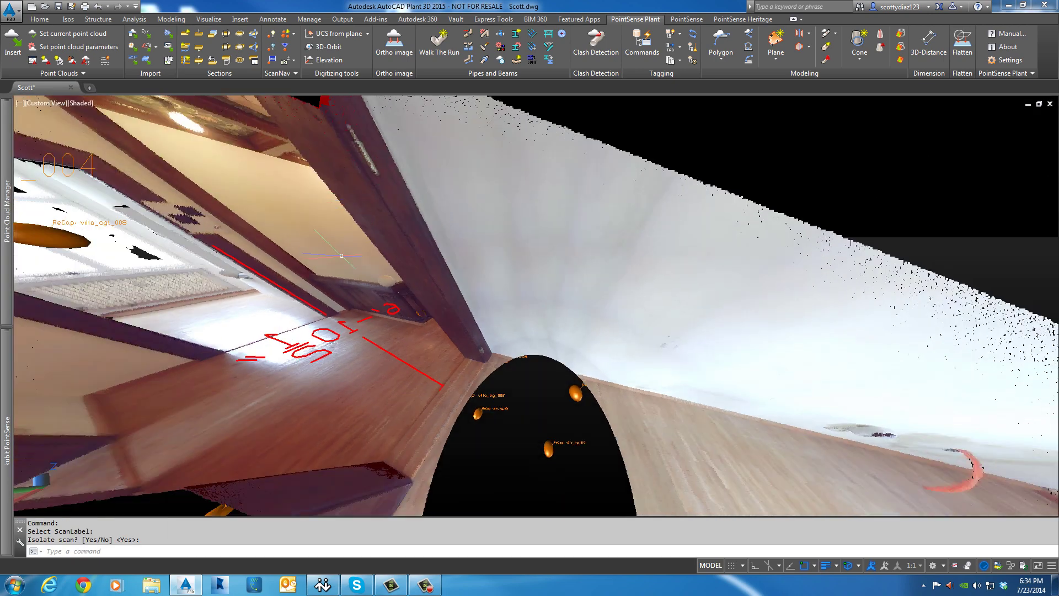
Step: Turn on the visibility of all scans of the FullOffice point cloud in the Point Cloud Manager
{"action": "left_click", "coordinate": [274, 53]}
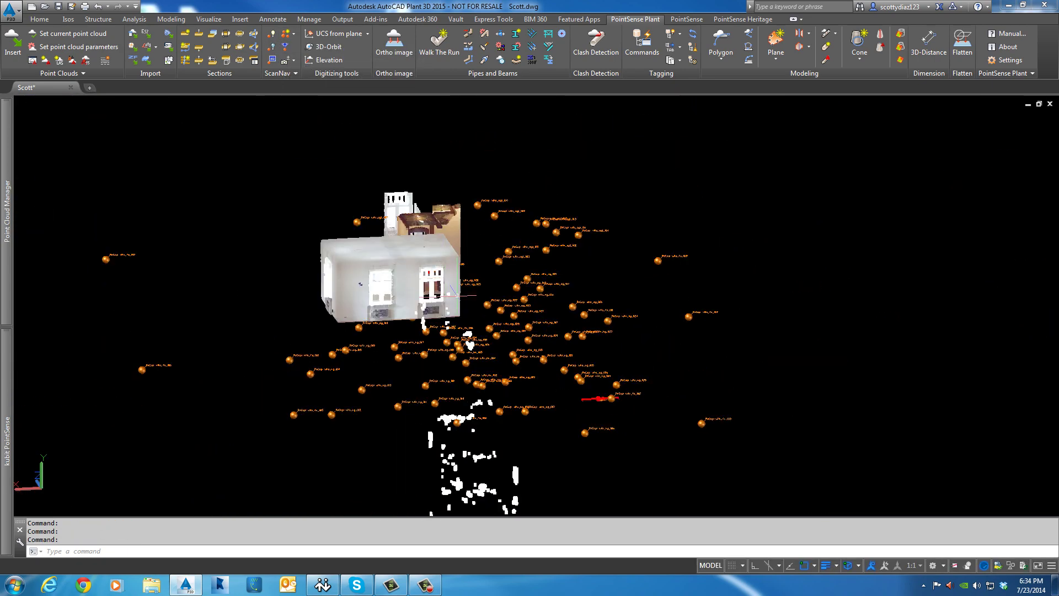
{"action": "mouse_move", "coordinate": [11, 226]}
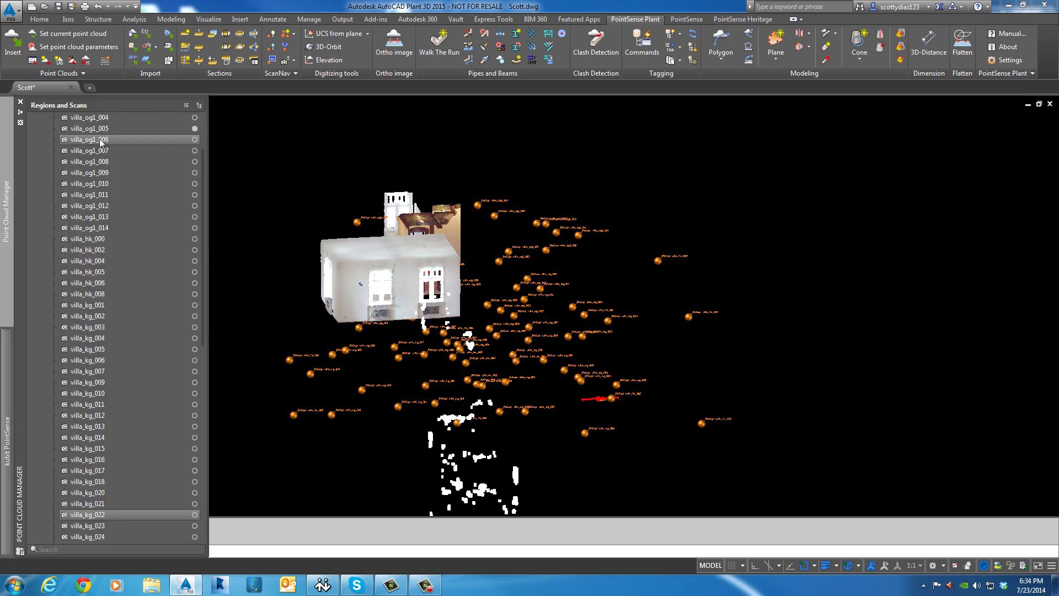
{"action": "left_click_drag", "start_coordinate": [201, 152], "coordinate": [201, 118]}
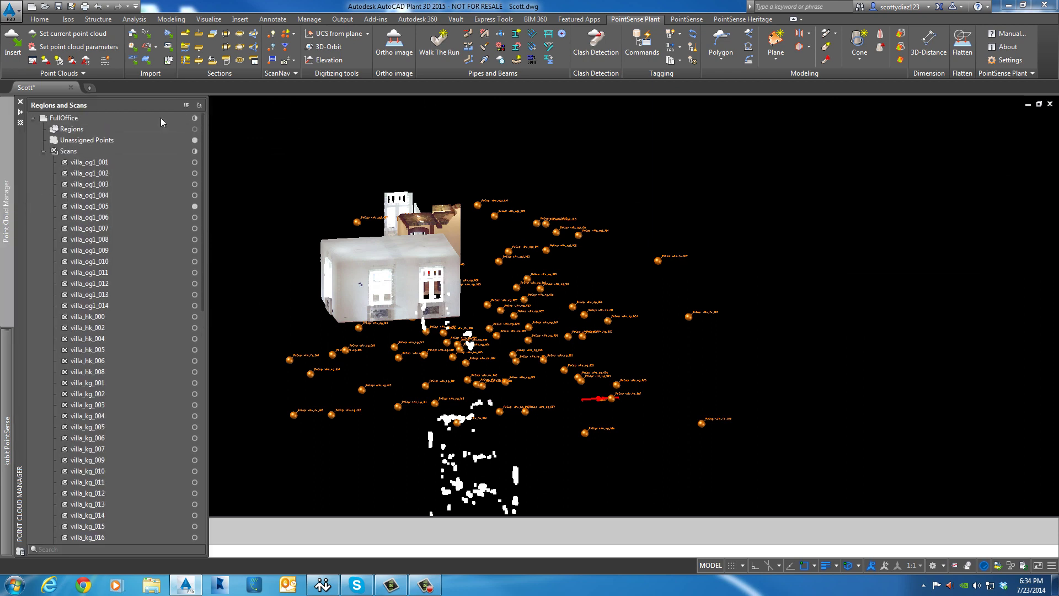
{"action": "left_click", "coordinate": [88, 153]}
{"action": "left_click", "coordinate": [194, 151]}
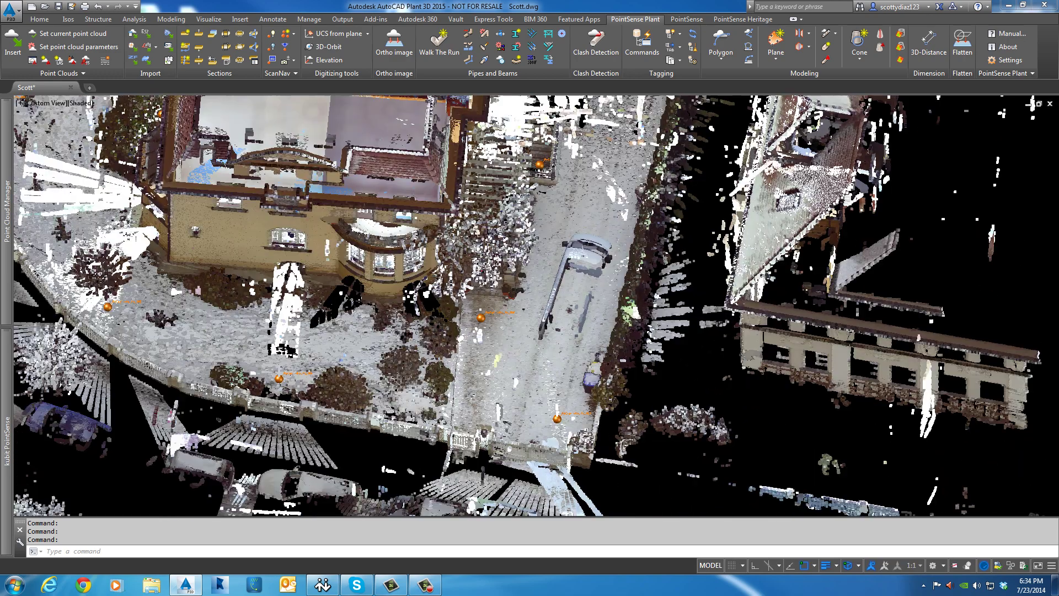
{"action": "scroll", "coordinate": [514, 364], "scroll_direction": "up", "scroll_amount": 3}
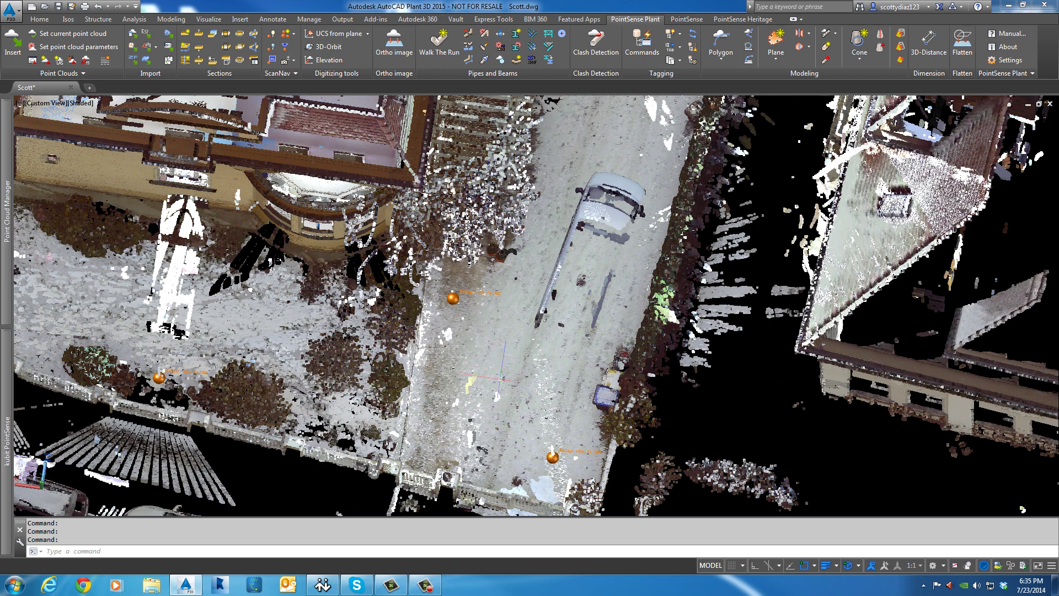
Step: Create one ScanLabel from a point on the snowy driveway in front of the parked car, and finish the command
{"action": "left_click", "coordinate": [293, 34]}
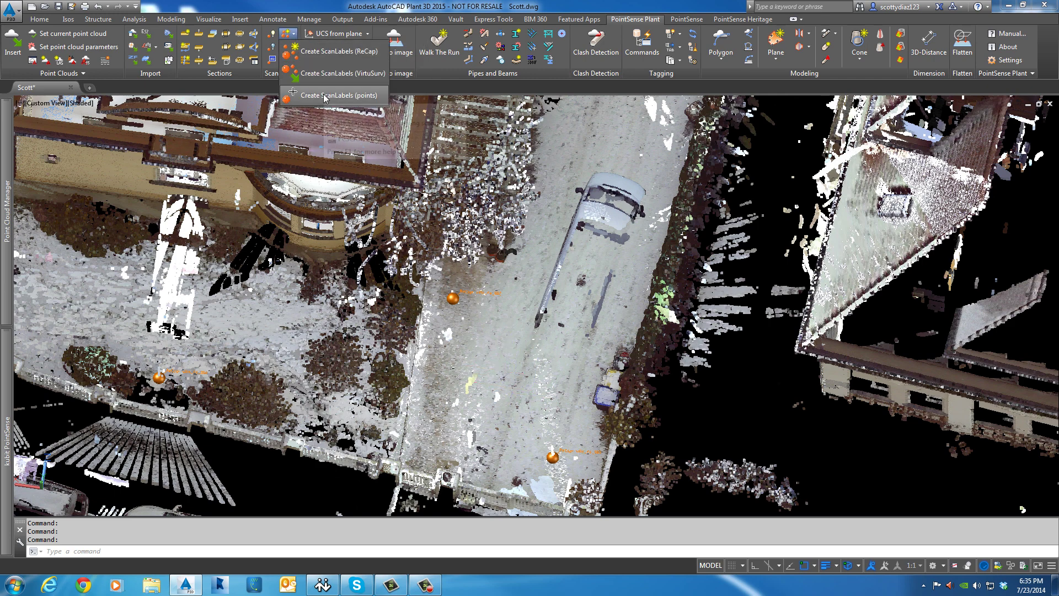
{"action": "left_click", "coordinate": [325, 96]}
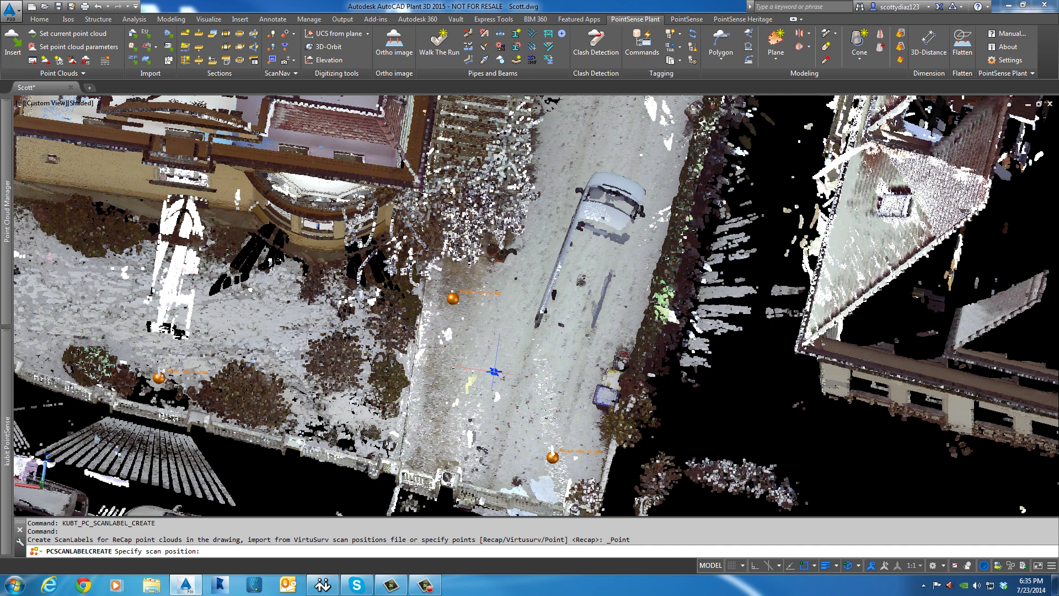
{"action": "left_click", "coordinate": [494, 372]}
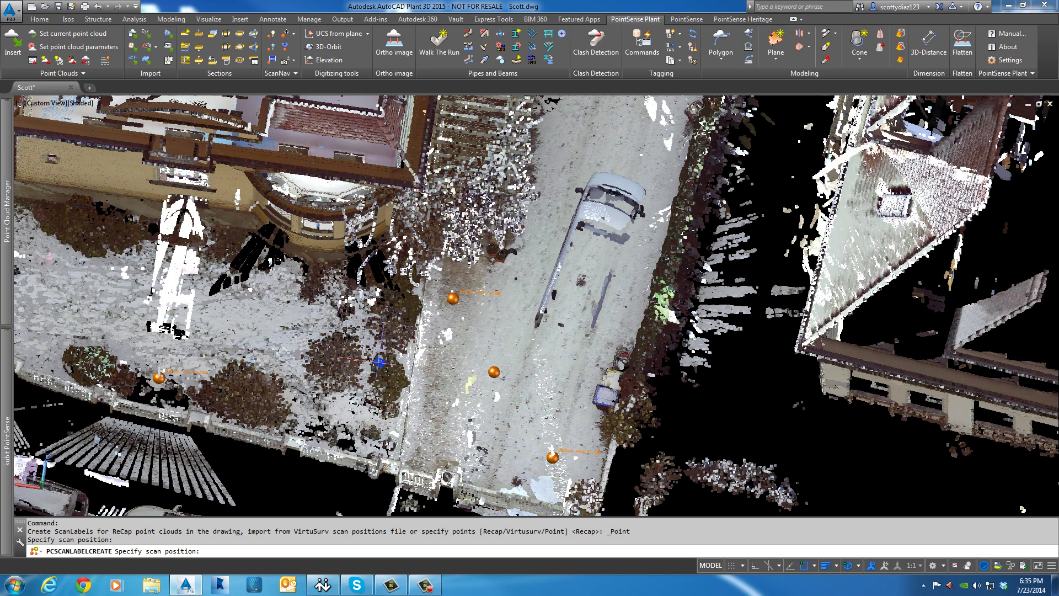
{"action": "key", "text": "Escape"}
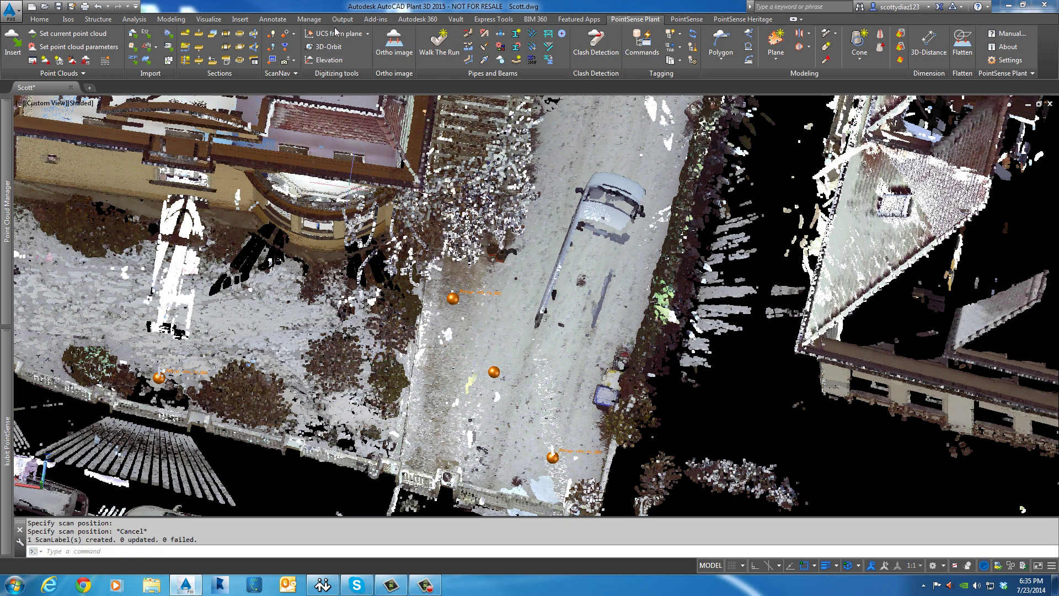
Step: Set the ScanNav view direction of the driveway ScanLabel to a target point at the house corner beside the bay window
{"action": "left_click", "coordinate": [274, 60]}
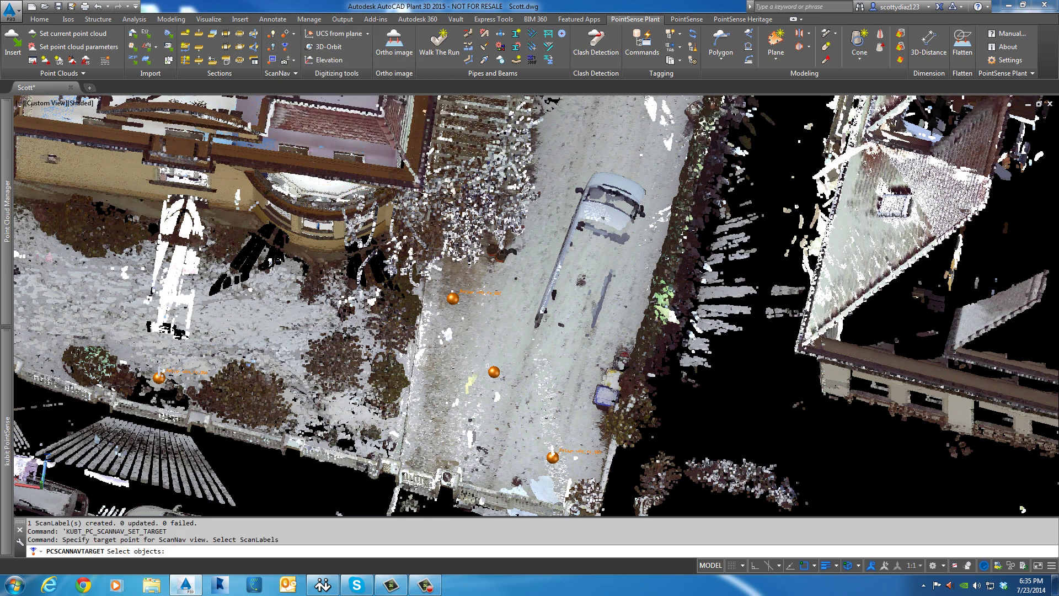
{"action": "left_click", "coordinate": [493, 371]}
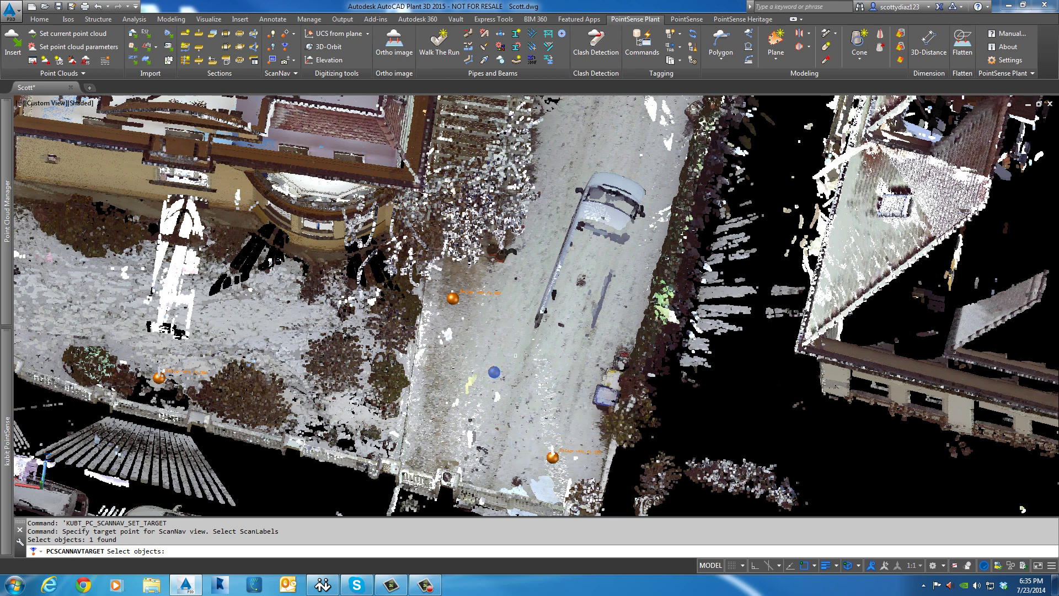
{"action": "key", "text": "Return"}
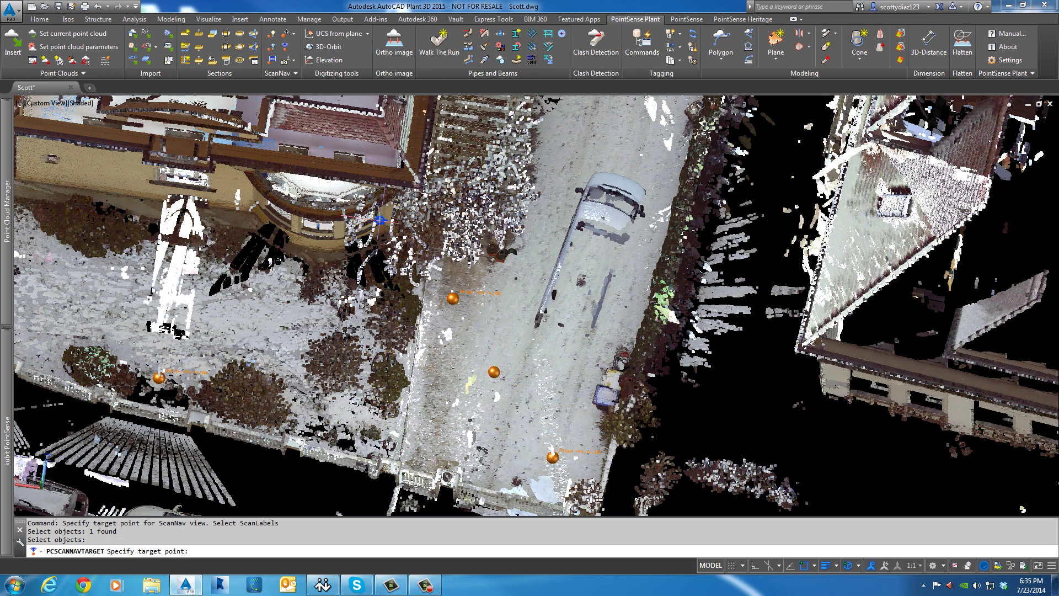
{"action": "left_click", "coordinate": [380, 219]}
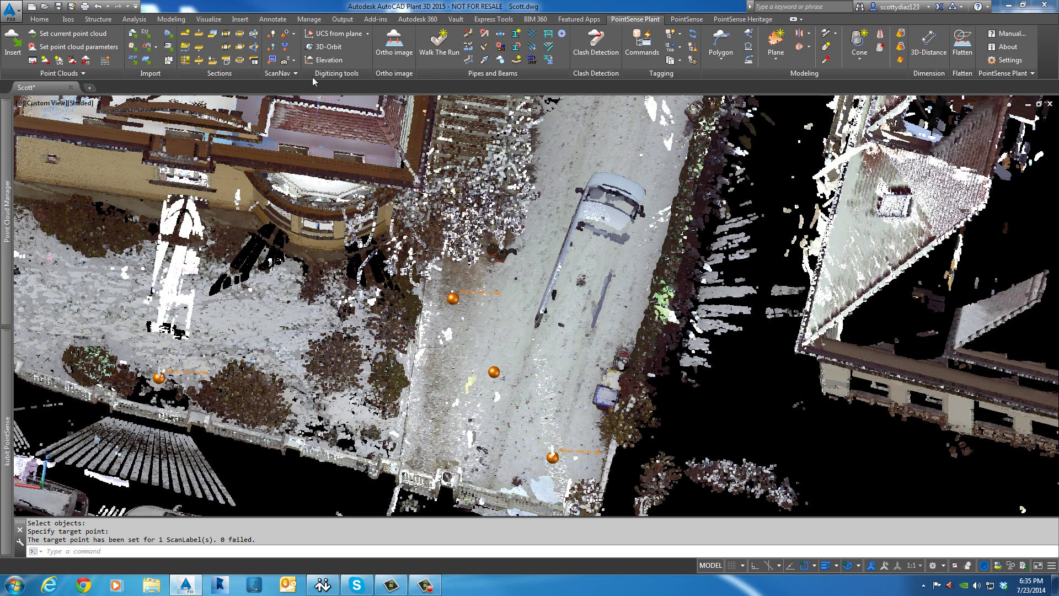
Step: Navigate with ScanNav to the point-based driveway ScanLabel and look around the villa's entrance steps and bay window
{"action": "left_click", "coordinate": [283, 39]}
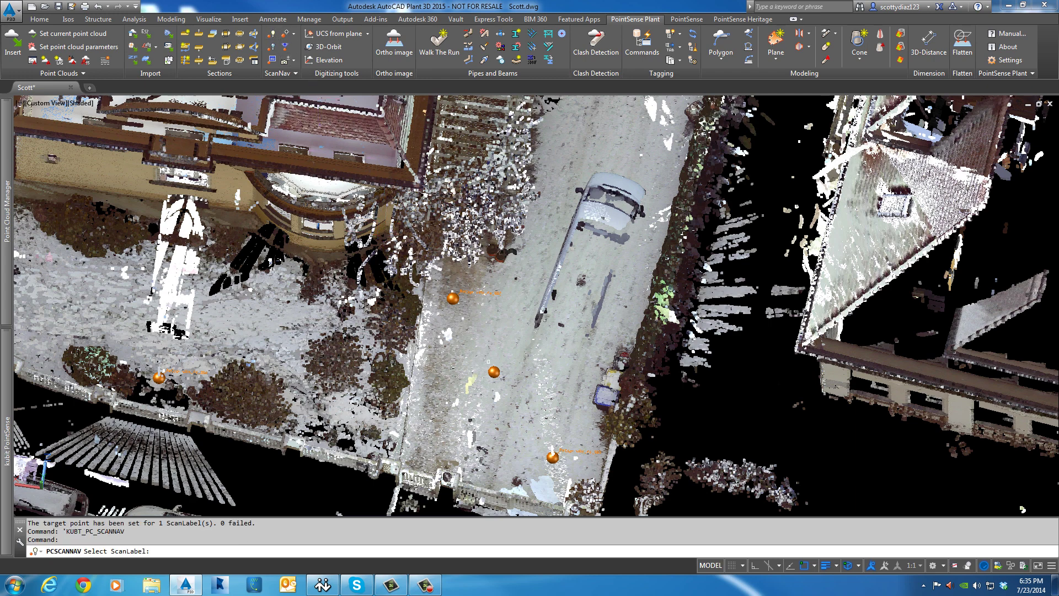
{"action": "left_click", "coordinate": [501, 365]}
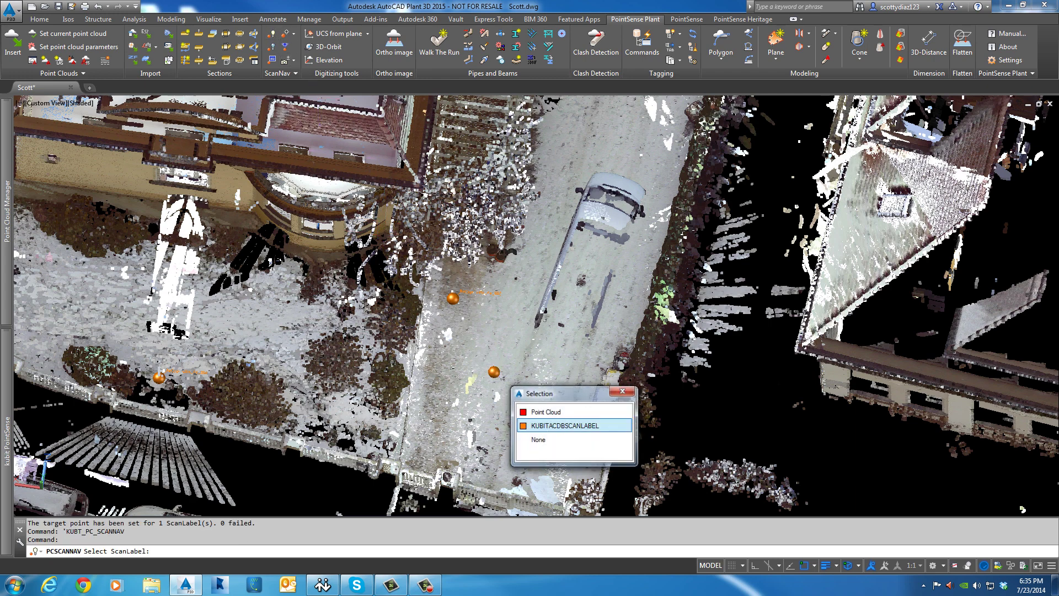
{"action": "left_click", "coordinate": [543, 424]}
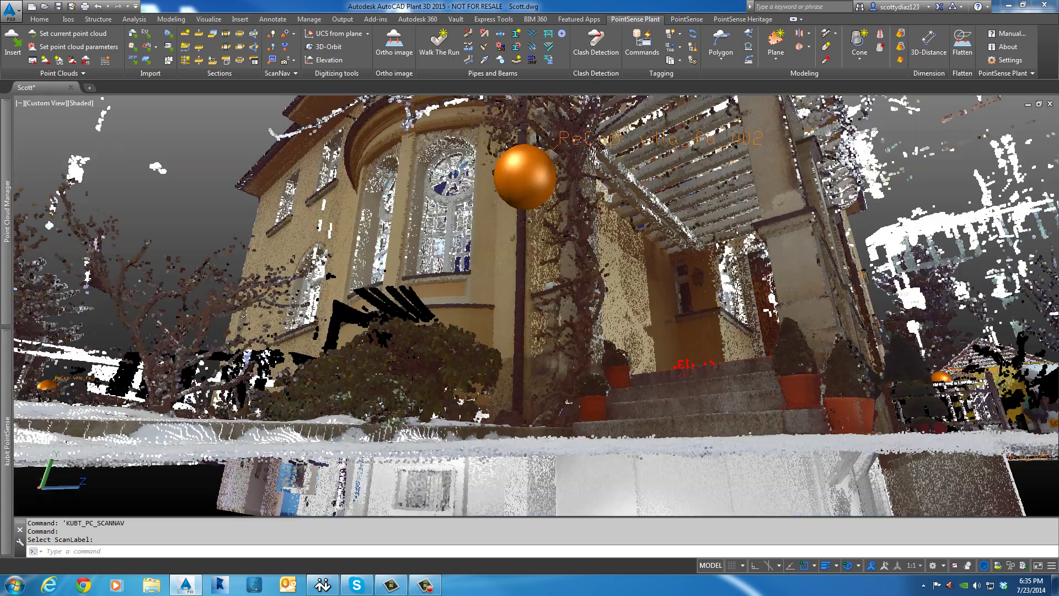
{"action": "left_click_drag", "start_coordinate": [351, 262], "coordinate": [265, 228]}
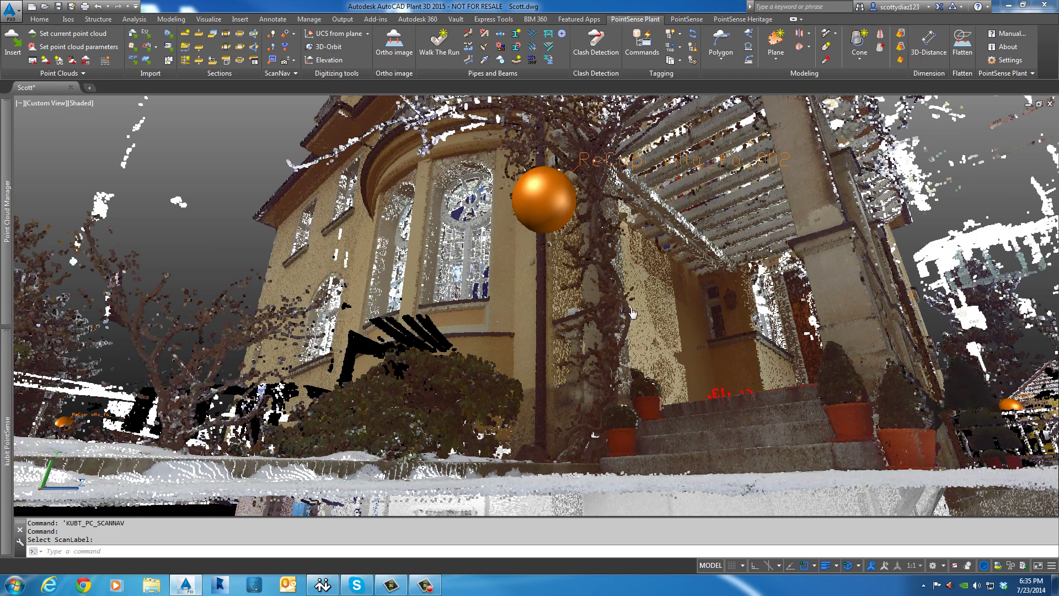
{"action": "left_click_drag", "start_coordinate": [628, 330], "coordinate": [576, 345]}
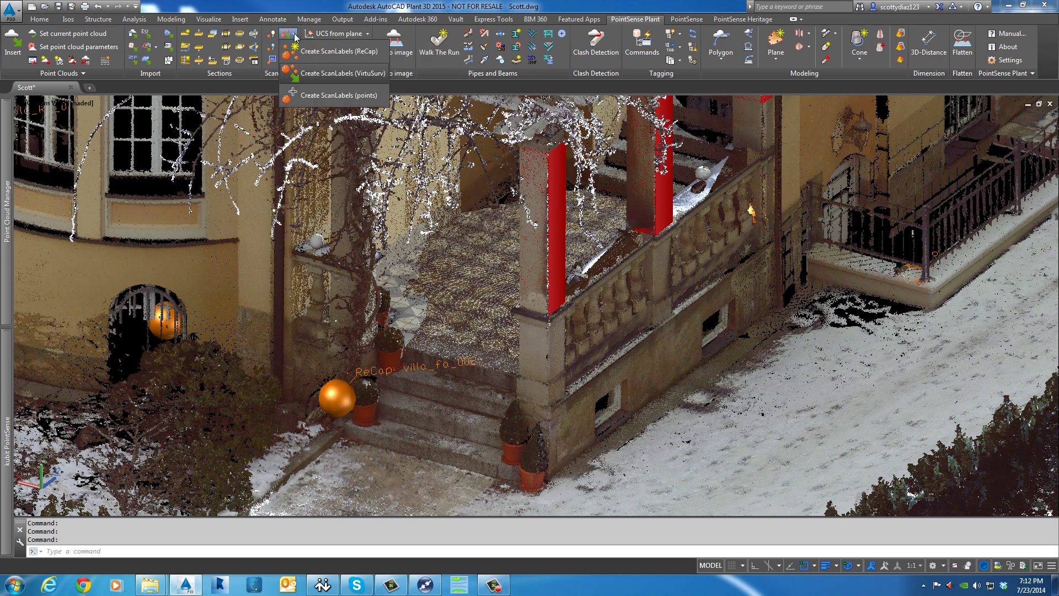
{"action": "left_click", "coordinate": [294, 33]}
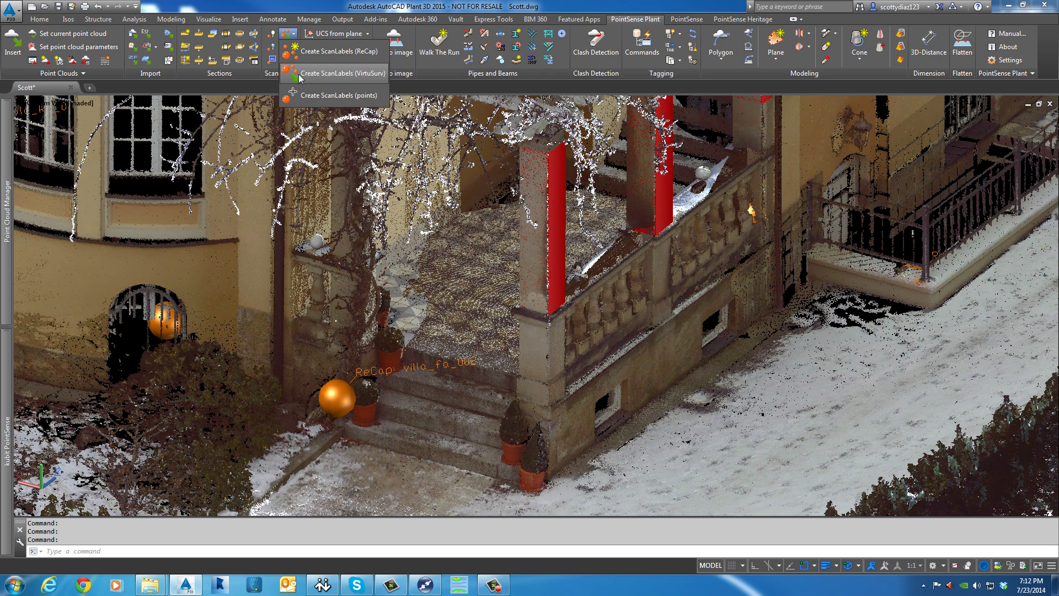
{"action": "left_click", "coordinate": [299, 74]}
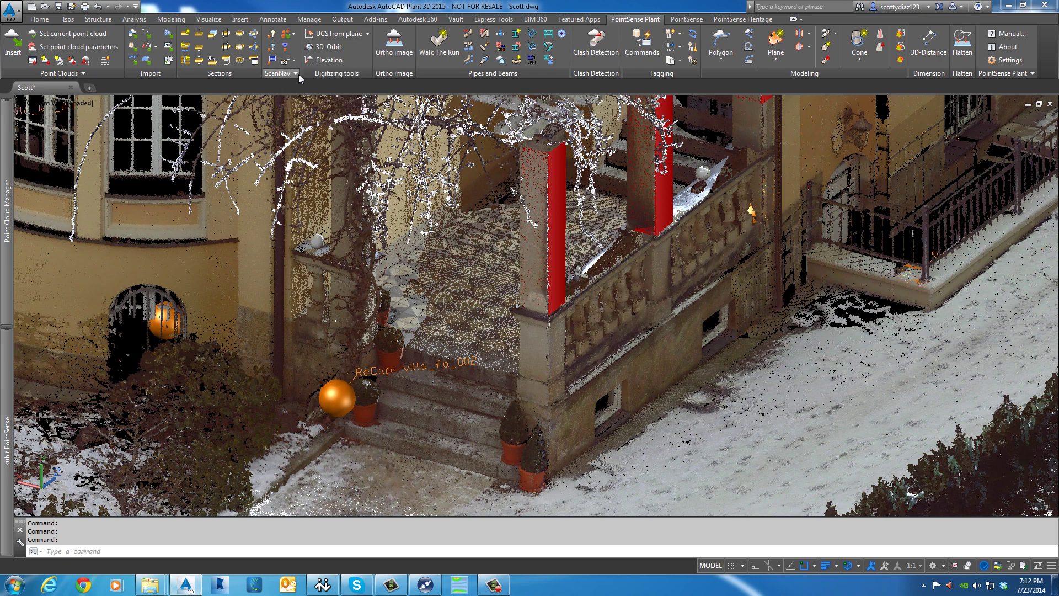
Step: Create ScanLabels from the VirtuSurv scan positions file Scan_Map.txt in the kubit_Office_Files folder under Documents\Demo
{"action": "double_click", "coordinate": [495, 225]}
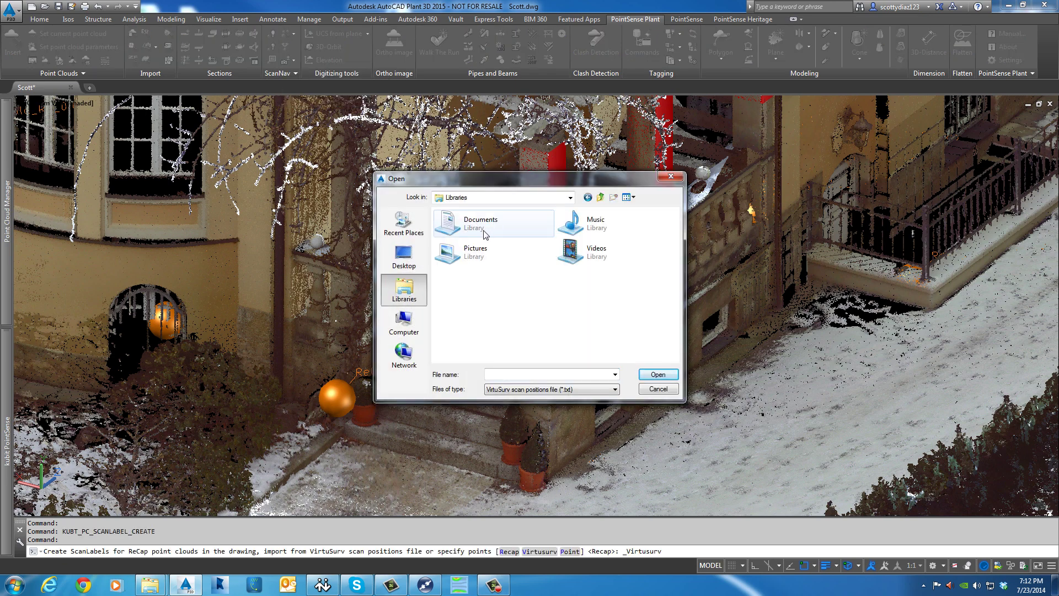
{"action": "double_click", "coordinate": [488, 226]}
{"action": "scroll", "coordinate": [478, 234], "scroll_direction": "down", "scroll_amount": 3}
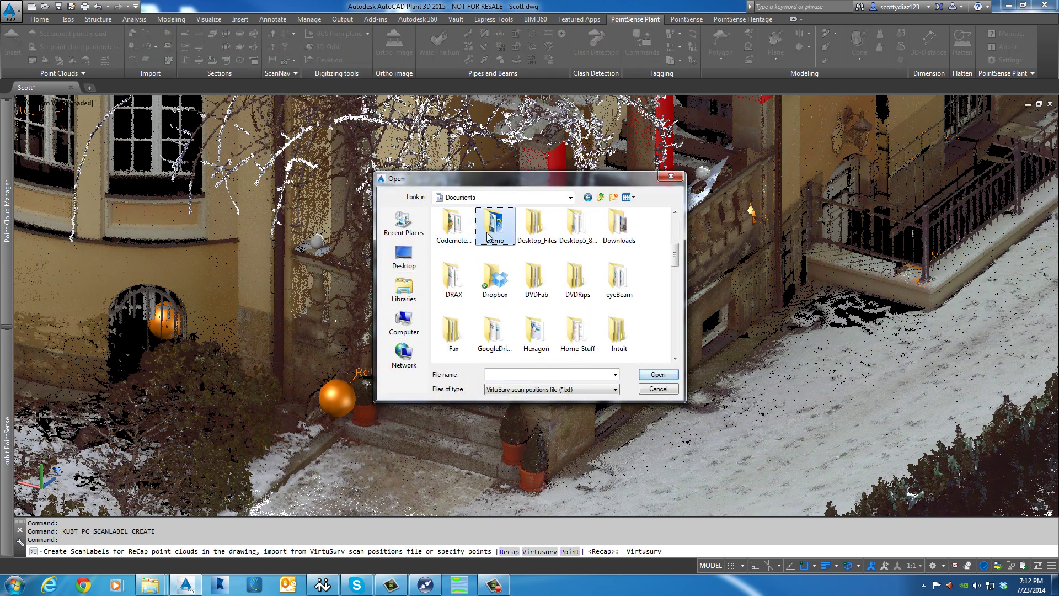
{"action": "double_click", "coordinate": [495, 226]}
{"action": "scroll", "coordinate": [495, 257], "scroll_direction": "down", "scroll_amount": 5}
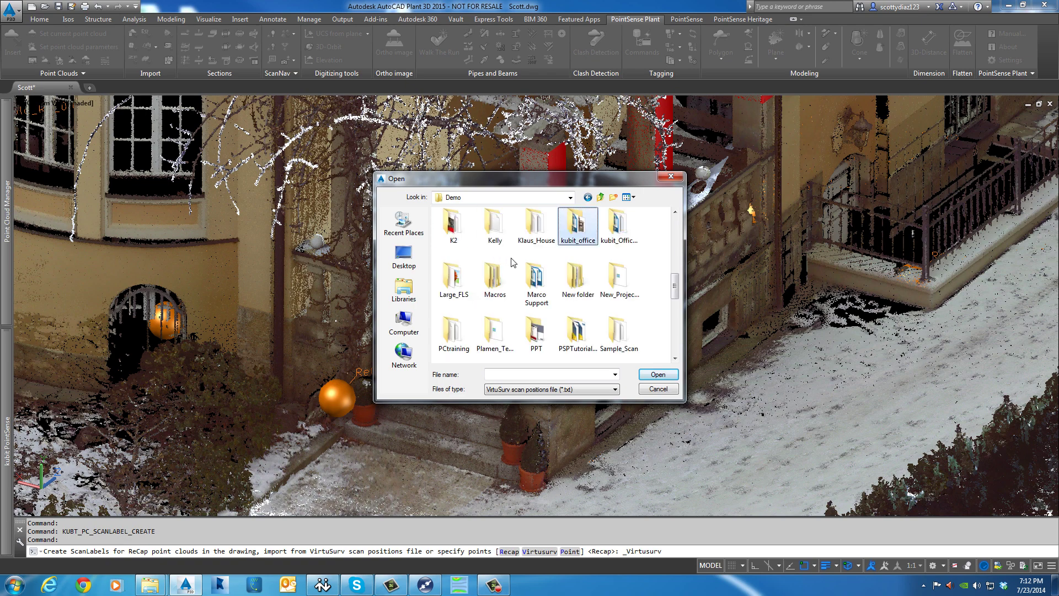
{"action": "double_click", "coordinate": [616, 225]}
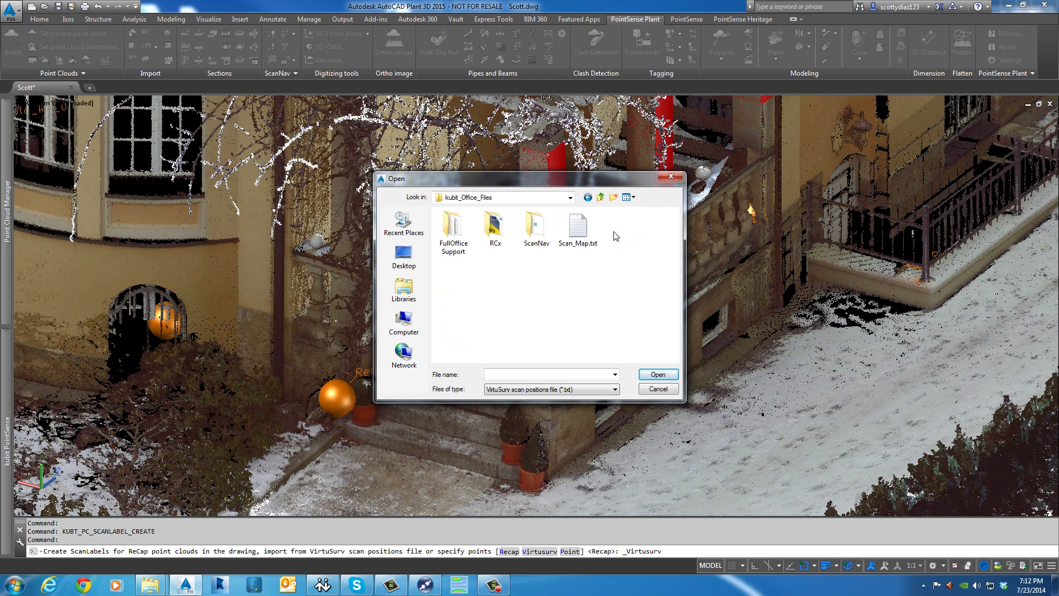
{"action": "left_click", "coordinate": [577, 233]}
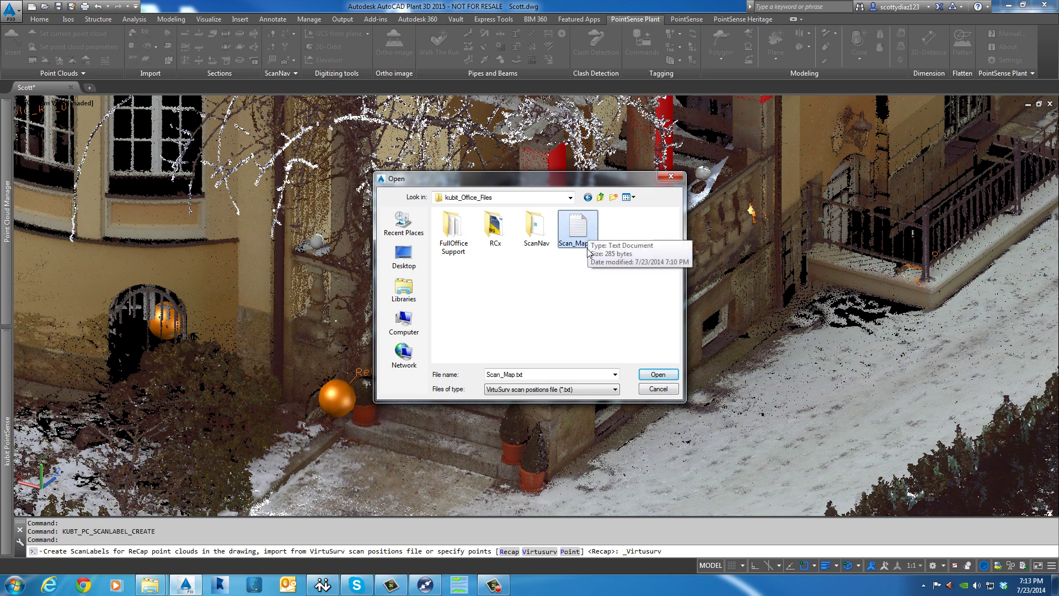
{"action": "left_click", "coordinate": [646, 375]}
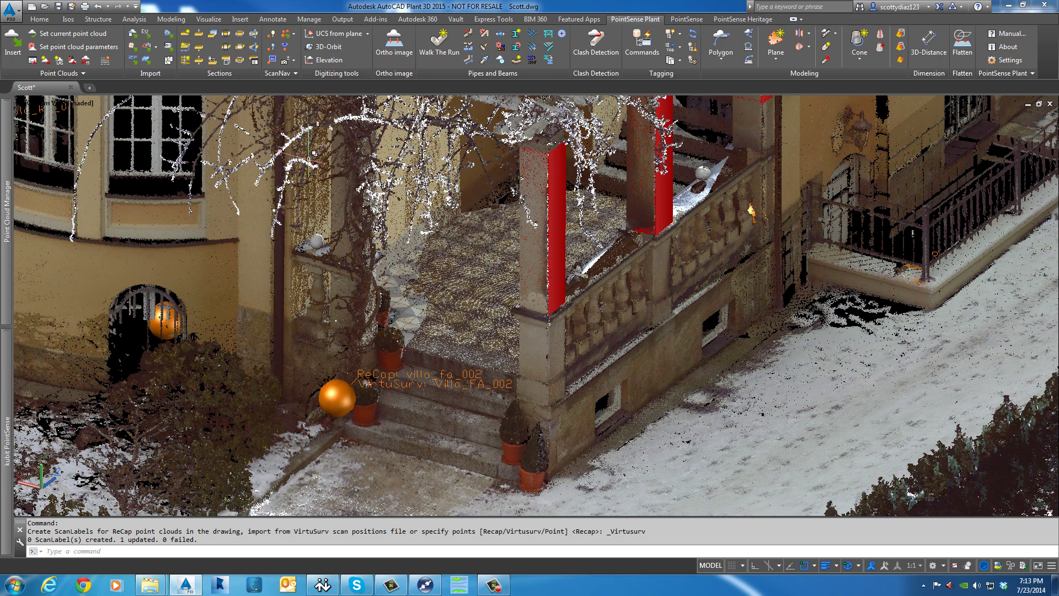
Step: Open the linked VirtuSurv scan of the villa_fa_002 ScanLabel beside the entrance steps, switching to VirtuSurv
{"action": "left_click", "coordinate": [271, 60]}
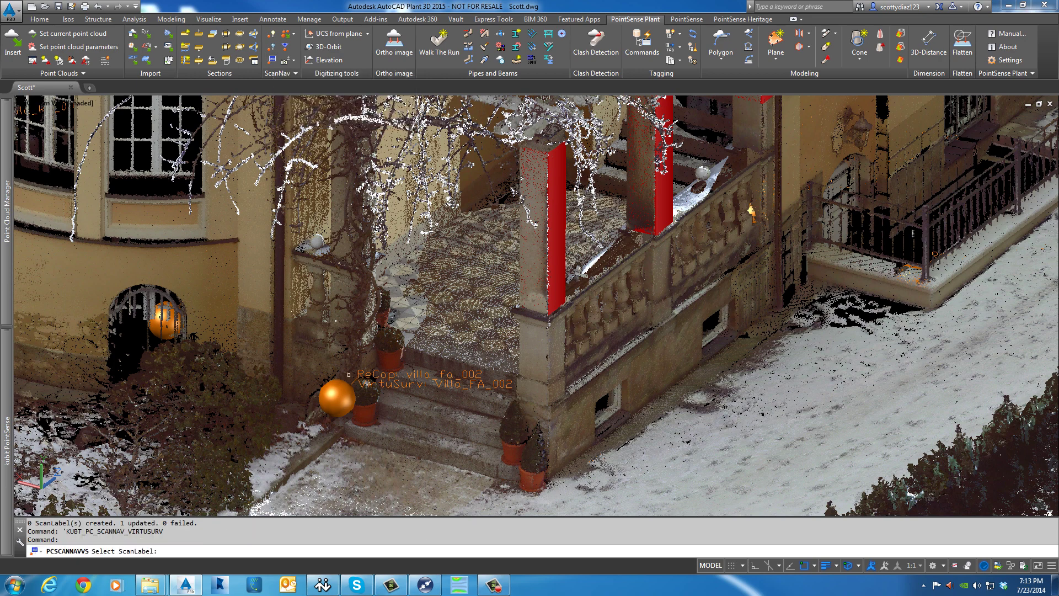
{"action": "left_click", "coordinate": [347, 393]}
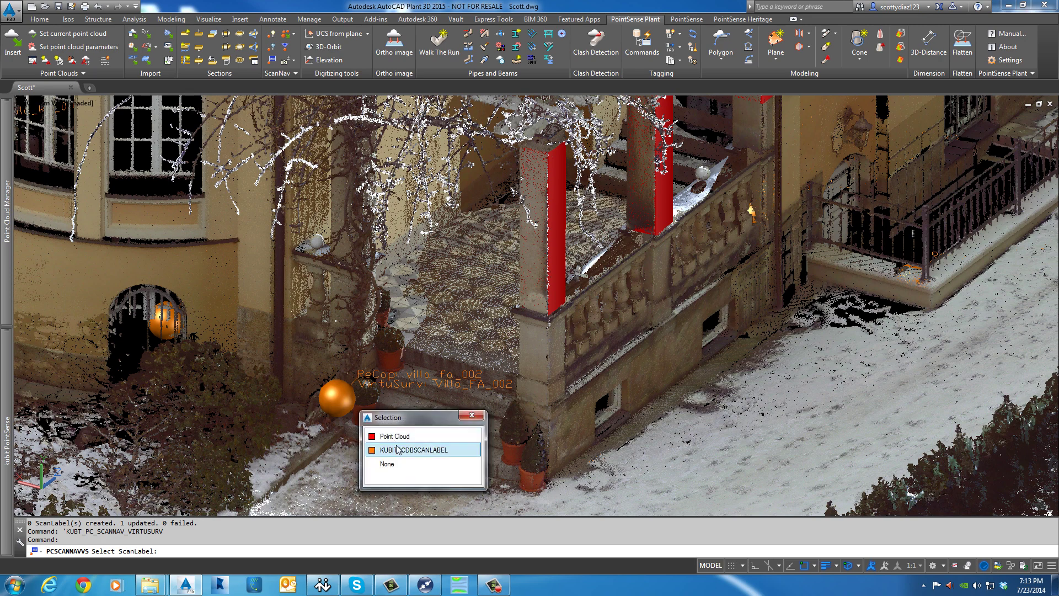
{"action": "left_click", "coordinate": [398, 450]}
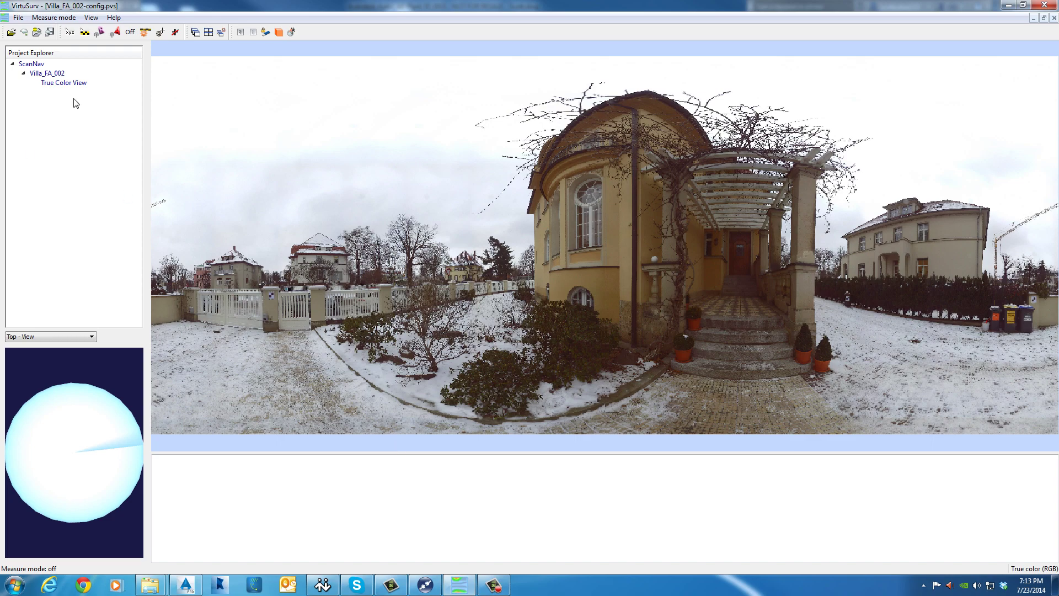
Step: Enlarge the True Color View pane of Villa_FA_002 and examine the panorama's bay window and entrance porch
{"action": "scroll", "coordinate": [670, 270], "scroll_direction": "up", "scroll_amount": 5}
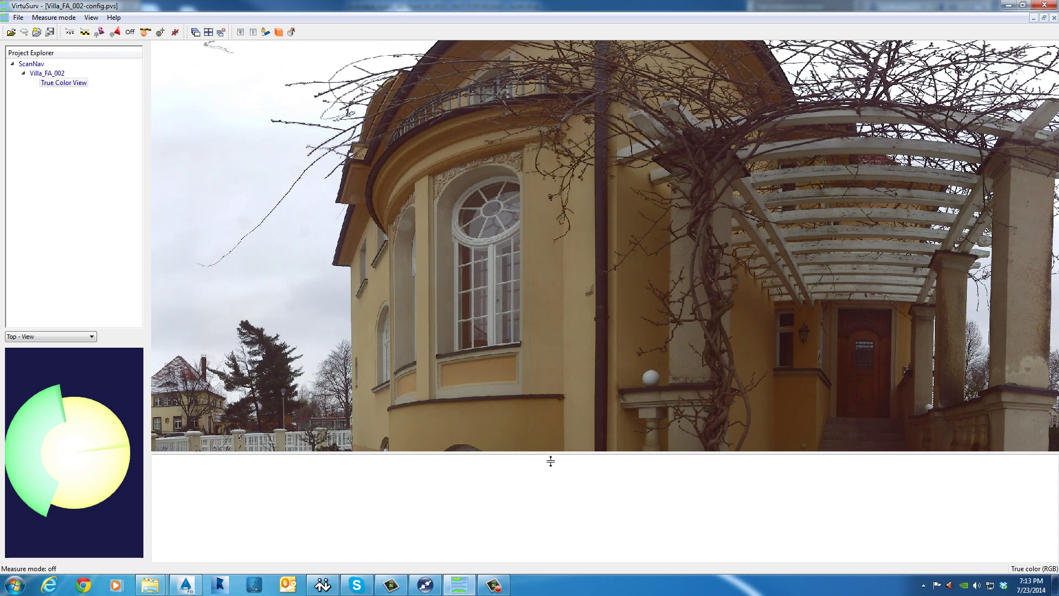
{"action": "left_click_drag", "start_coordinate": [551, 453], "coordinate": [562, 522]}
{"action": "left_click_drag", "start_coordinate": [645, 358], "coordinate": [390, 276]}
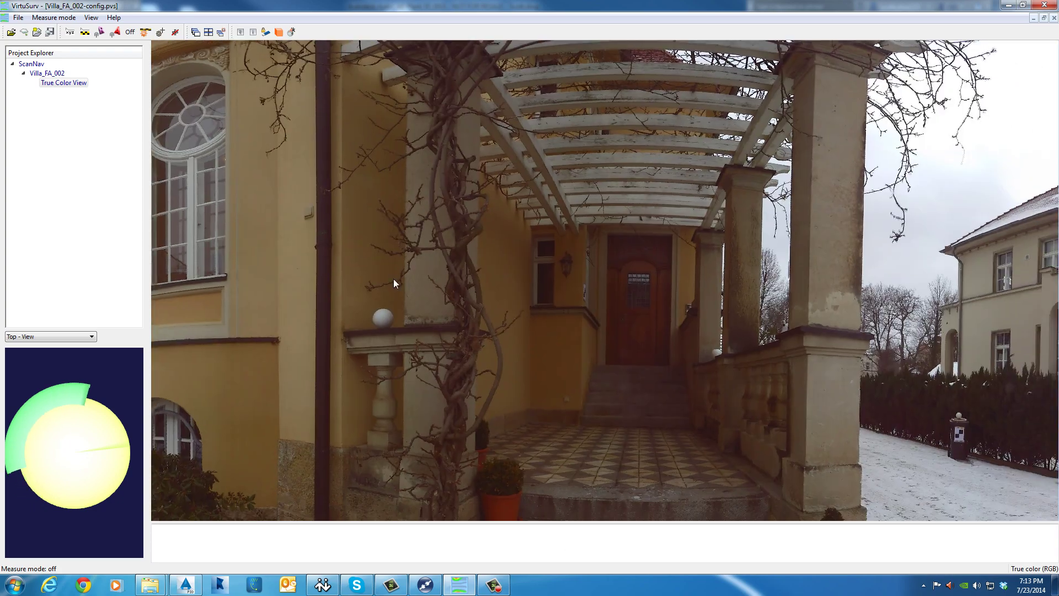
{"action": "scroll", "coordinate": [380, 278], "scroll_direction": "down", "scroll_amount": 5}
{"action": "scroll", "coordinate": [471, 354], "scroll_direction": "up", "scroll_amount": 5}
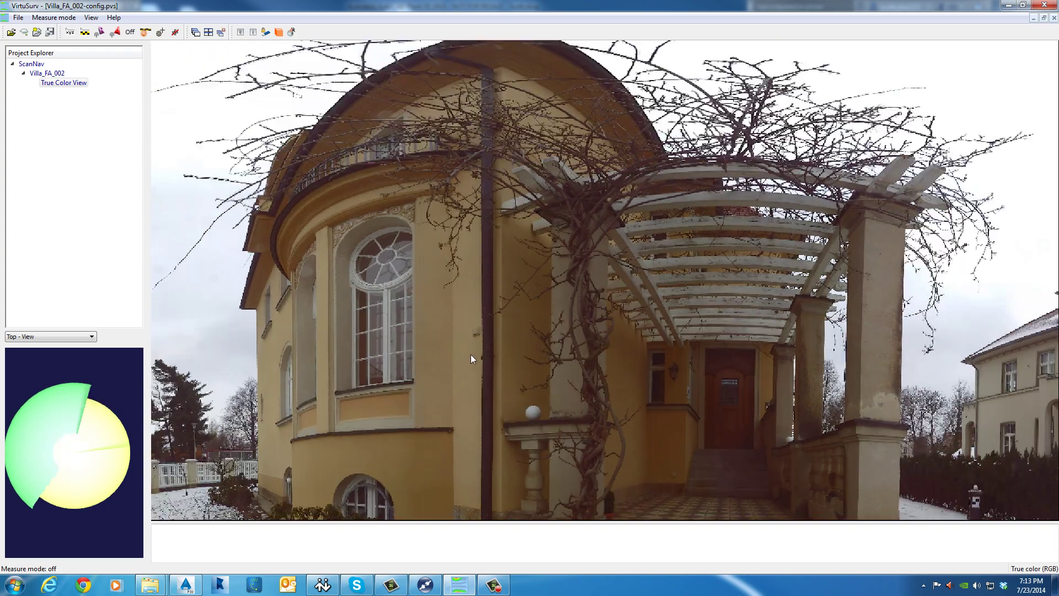
Step: Examine the white sphere on the balustrade, the downpipe and the entrance steps closely in the Villa_FA_002 panorama
{"action": "left_click_drag", "start_coordinate": [463, 357], "coordinate": [470, 212]}
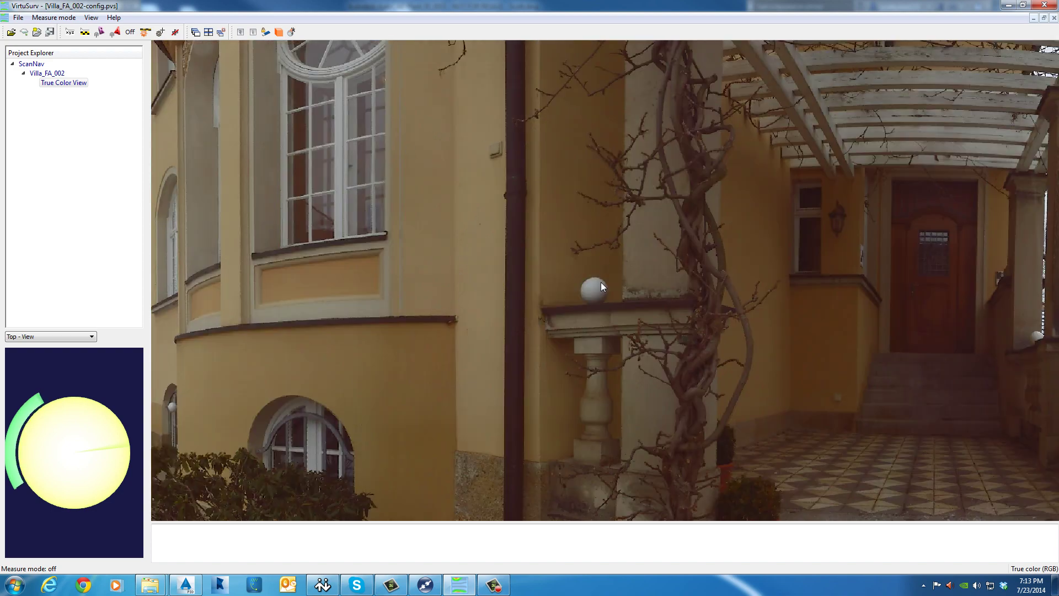
{"action": "left_click_drag", "start_coordinate": [488, 320], "coordinate": [482, 220]}
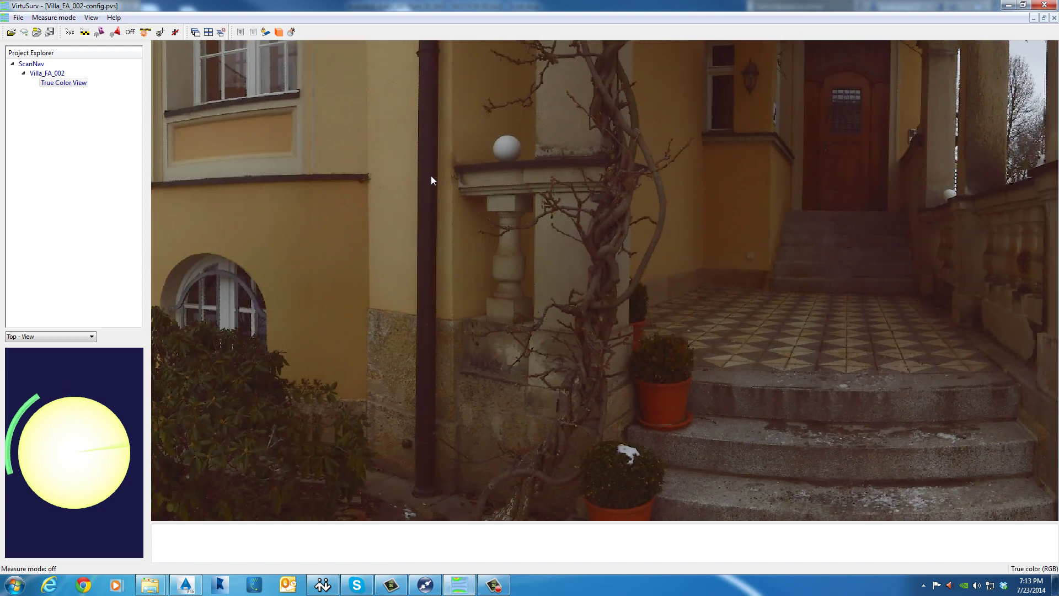
{"action": "scroll", "coordinate": [433, 177], "scroll_direction": "up", "scroll_amount": 5}
{"action": "scroll", "coordinate": [434, 177], "scroll_direction": "up", "scroll_amount": 1}
{"action": "left_click_drag", "start_coordinate": [434, 177], "coordinate": [478, 314]}
{"action": "scroll", "coordinate": [525, 219], "scroll_direction": "down", "scroll_amount": 4}
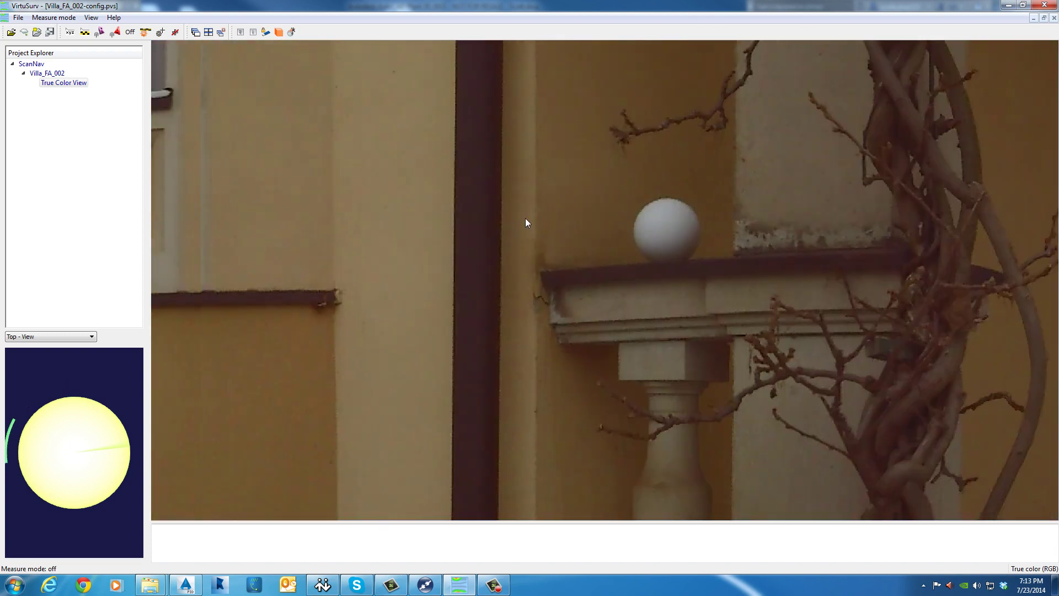
{"action": "scroll", "coordinate": [529, 230], "scroll_direction": "down", "scroll_amount": 4}
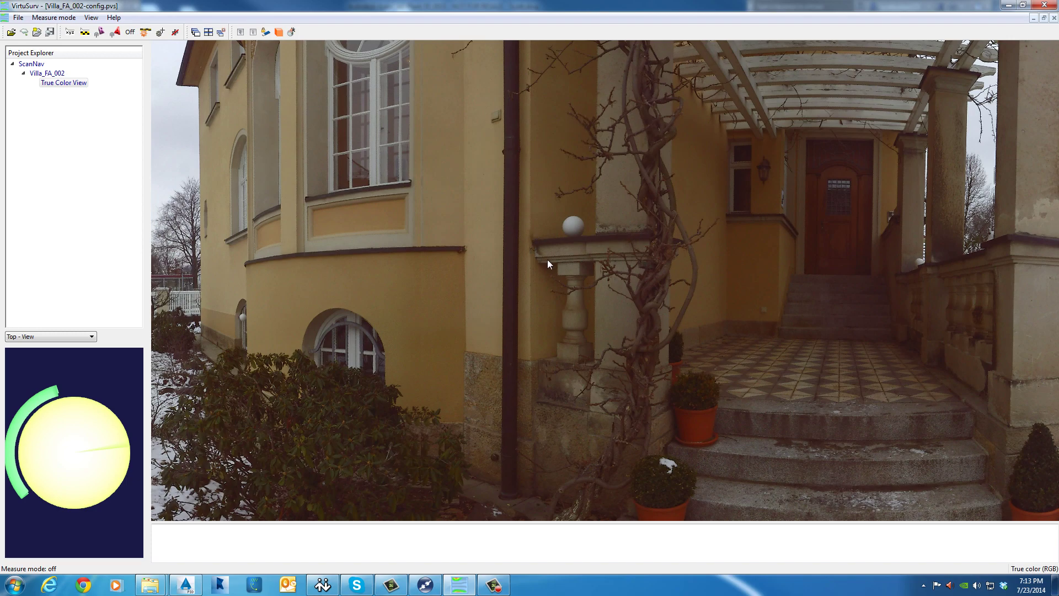
{"action": "scroll", "coordinate": [546, 262], "scroll_direction": "up", "scroll_amount": 5}
{"action": "scroll", "coordinate": [530, 239], "scroll_direction": "down", "scroll_amount": 1}
{"action": "scroll", "coordinate": [528, 237], "scroll_direction": "down", "scroll_amount": 2}
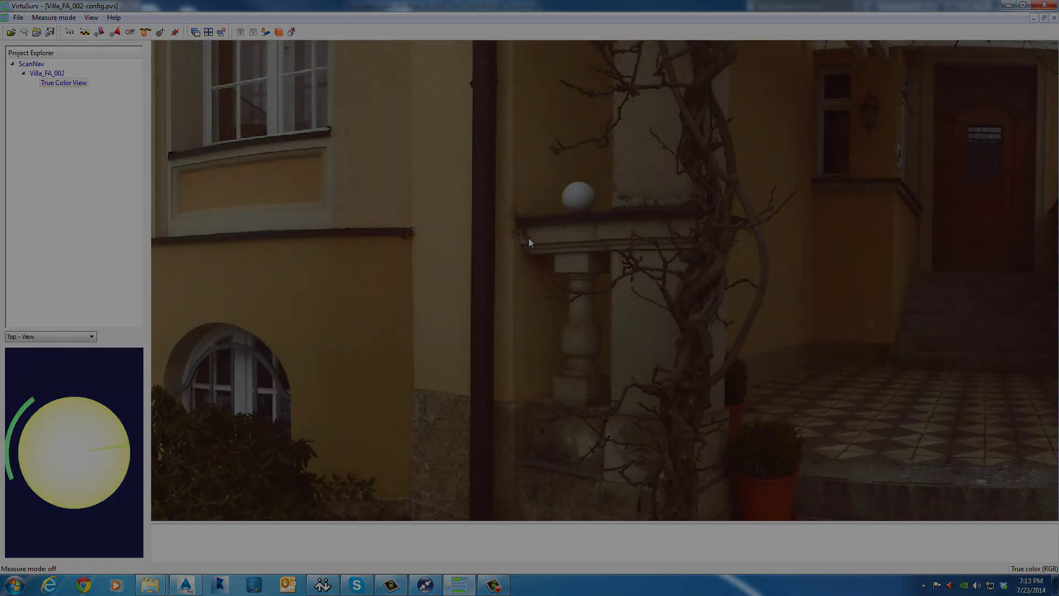